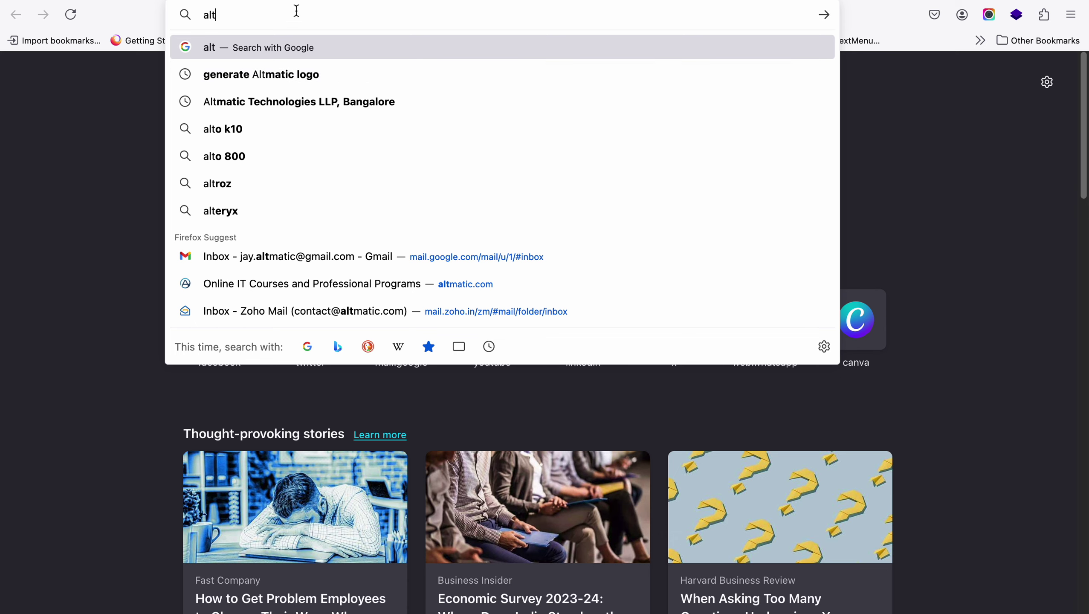
Search the web for "jira" and open the sponsored Atlassian result "Jira Software is now Jira"
{"action": "key", "text": "BackSpace"}
{"action": "key", "text": "BackSpace"}
{"action": "key", "text": "BackSpace"}
{"action": "type", "text": "jira"}
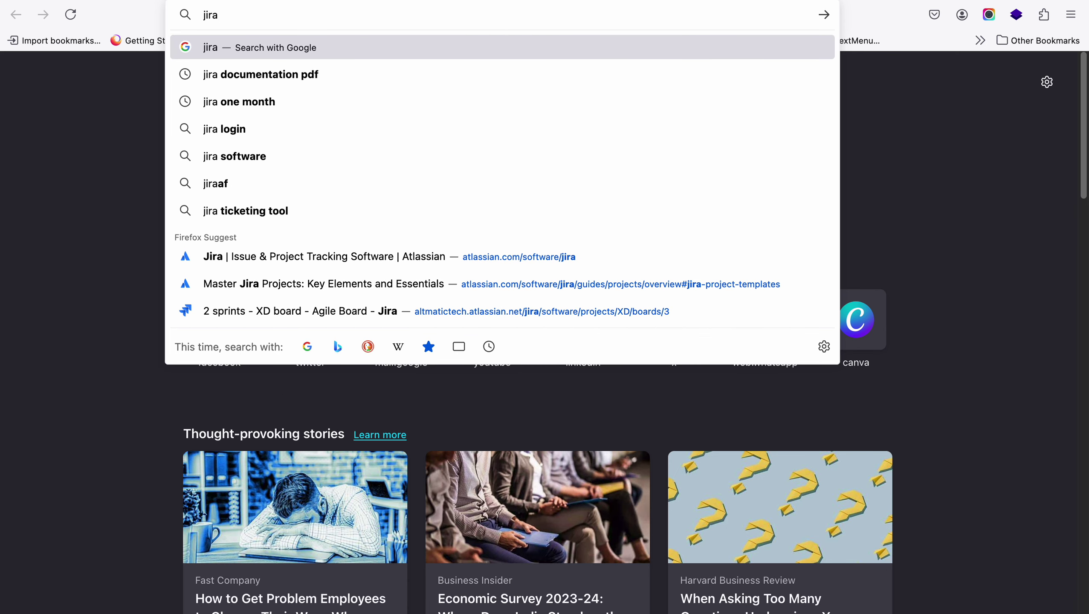
{"action": "key", "text": "Return"}
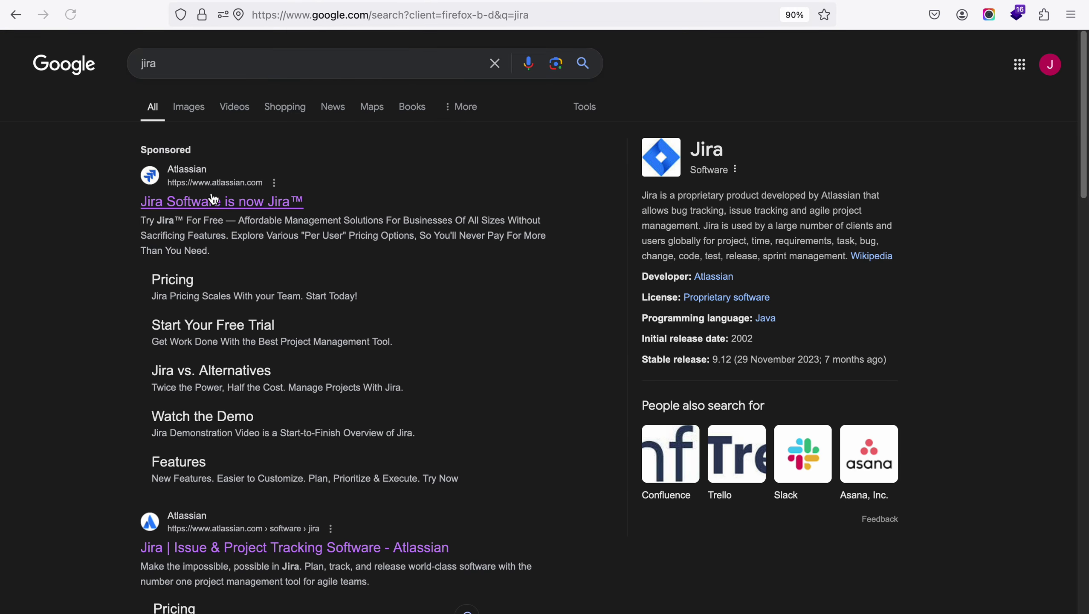
{"action": "left_click", "coordinate": [214, 205]}
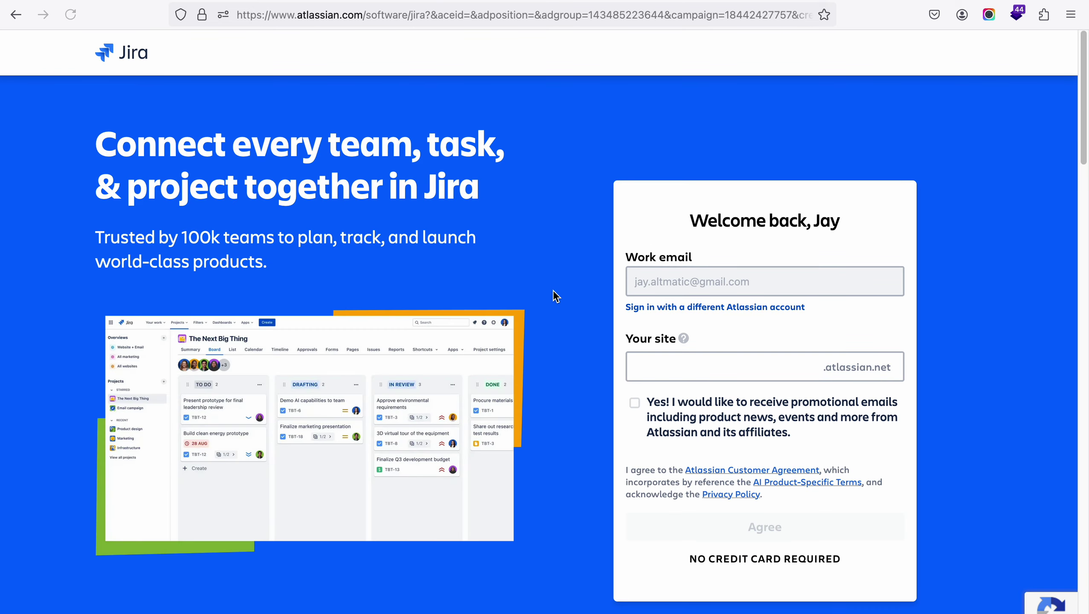
Look over the Jira sign-up page, including the site form and the features overview
{"action": "scroll", "coordinate": [553, 291], "scroll_direction": "down", "scroll_amount": 15}
{"action": "scroll", "coordinate": [553, 289], "scroll_direction": "up", "scroll_amount": 17}
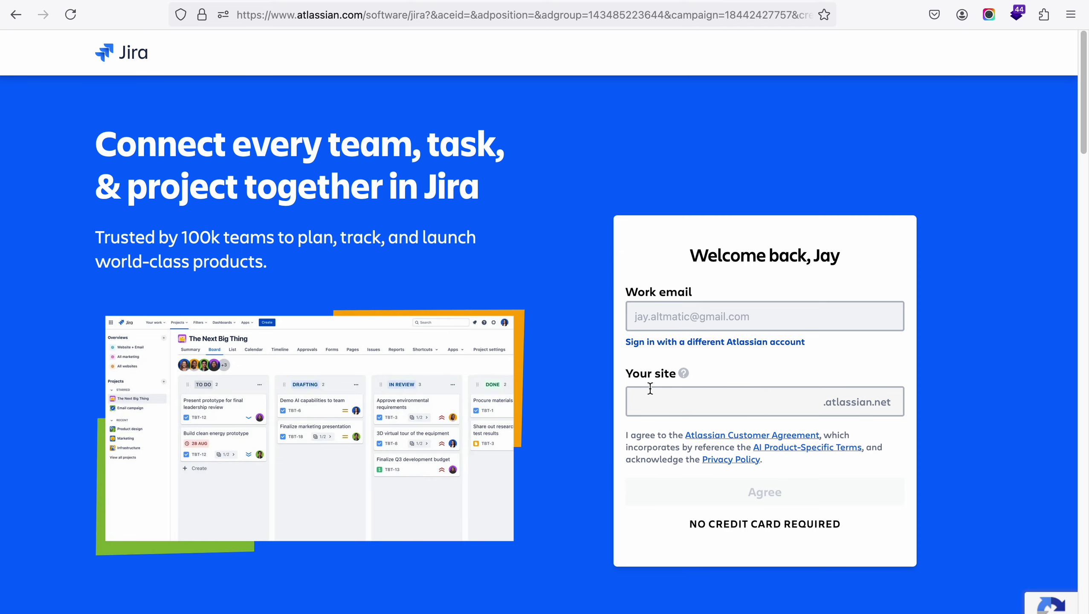
{"action": "scroll", "coordinate": [542, 395], "scroll_direction": "down", "scroll_amount": 10}
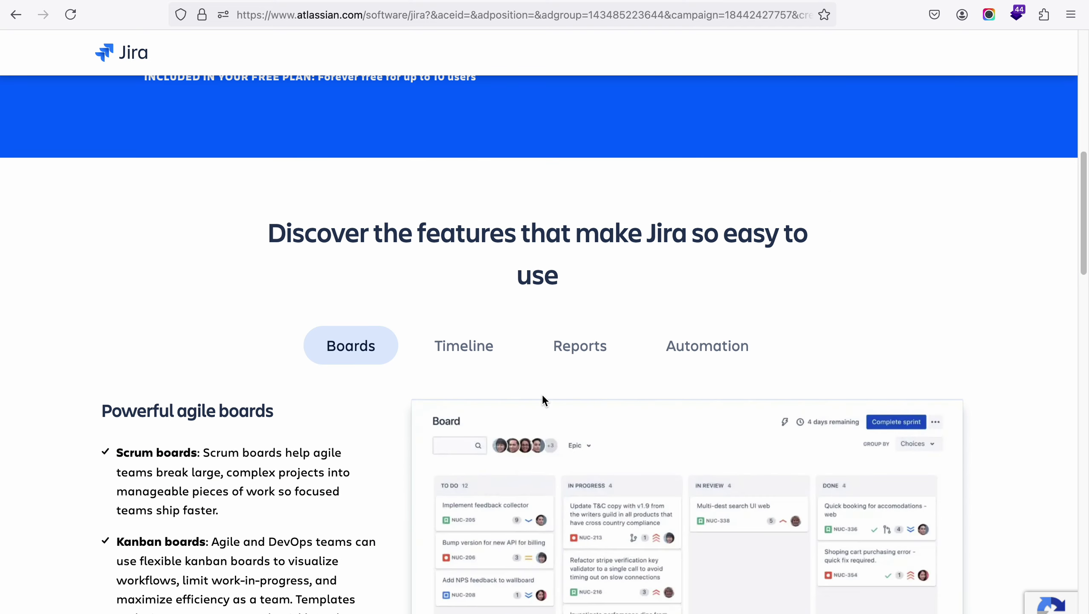
{"action": "scroll", "coordinate": [542, 394], "scroll_direction": "up", "scroll_amount": 10}
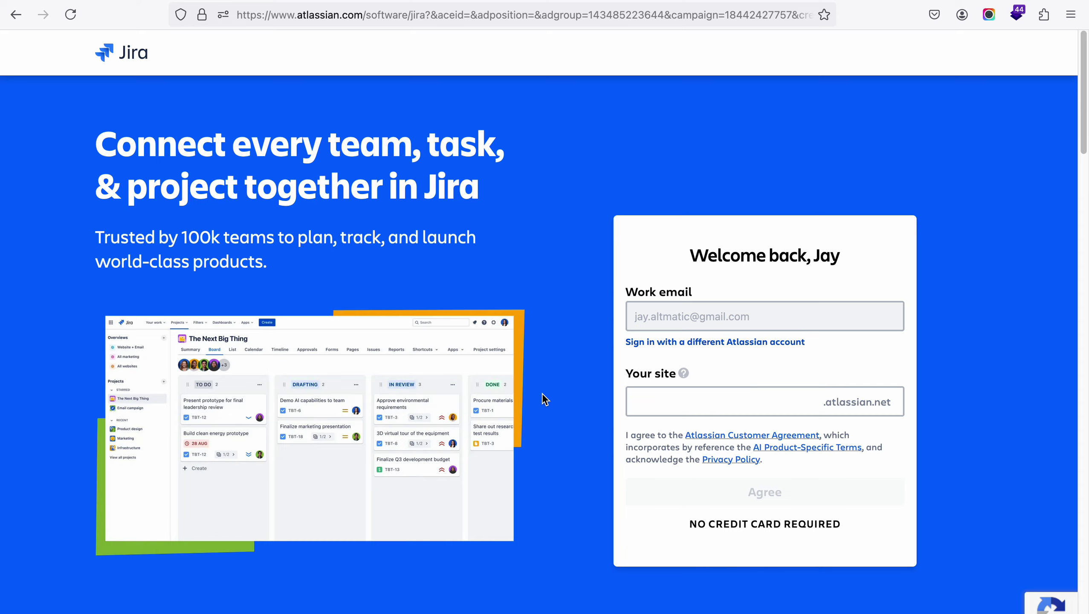
Switch to the existing Jira workspace and start creating a new project to reach the project templates
{"action": "key", "text": "super+Tab"}
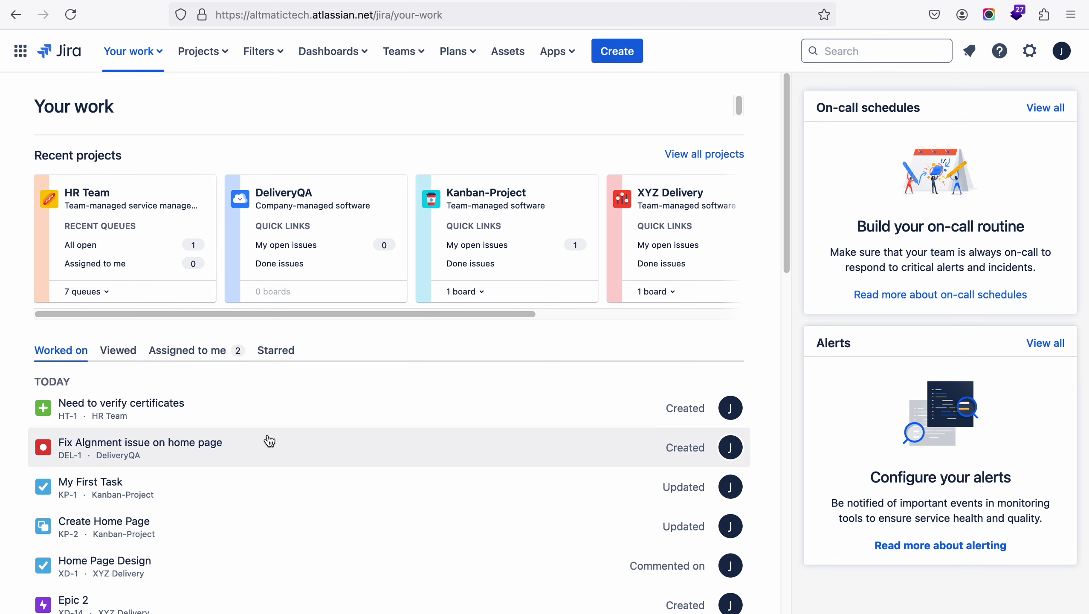
{"action": "left_click", "coordinate": [147, 60]}
{"action": "left_click", "coordinate": [220, 54]}
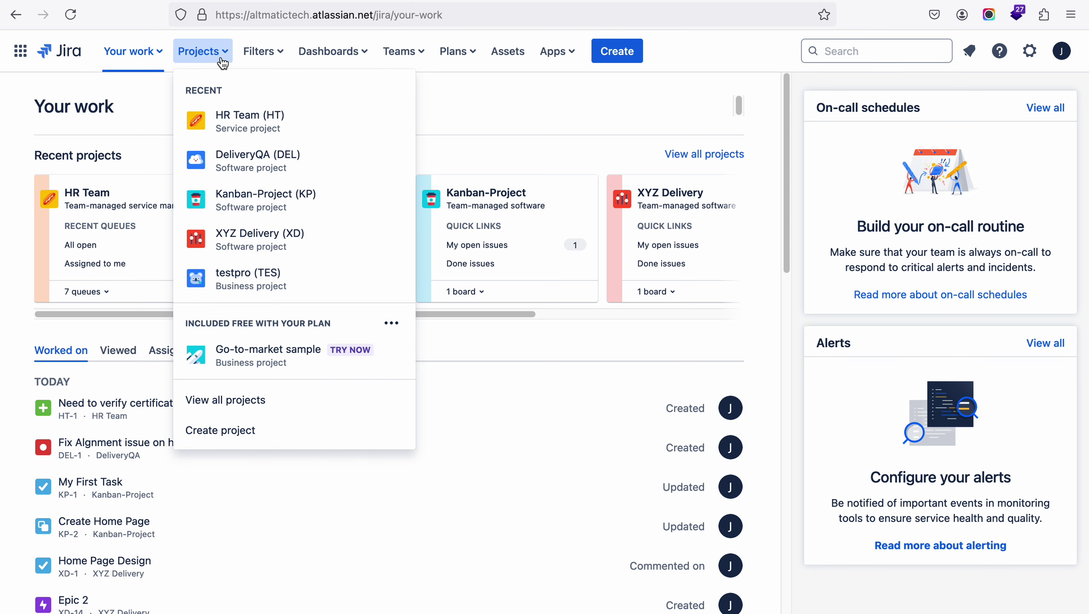
{"action": "left_click", "coordinate": [233, 439]}
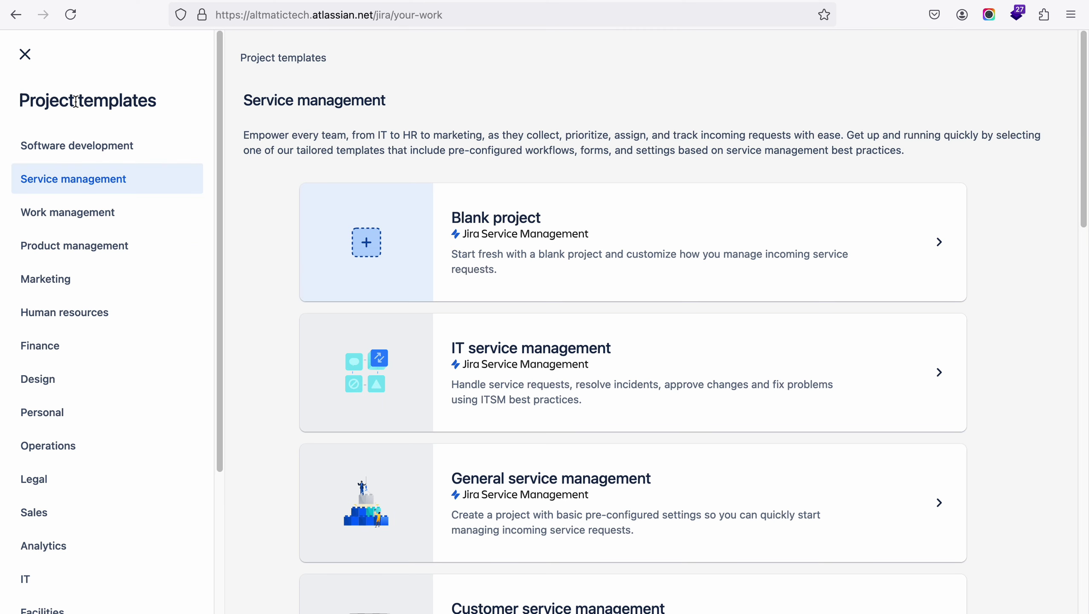
Browse the Software development project templates, from Kanban and Scrum through Product roadmap and Bug tracking
{"action": "left_click", "coordinate": [79, 151]}
{"action": "scroll", "coordinate": [611, 458], "scroll_direction": "down", "scroll_amount": 6}
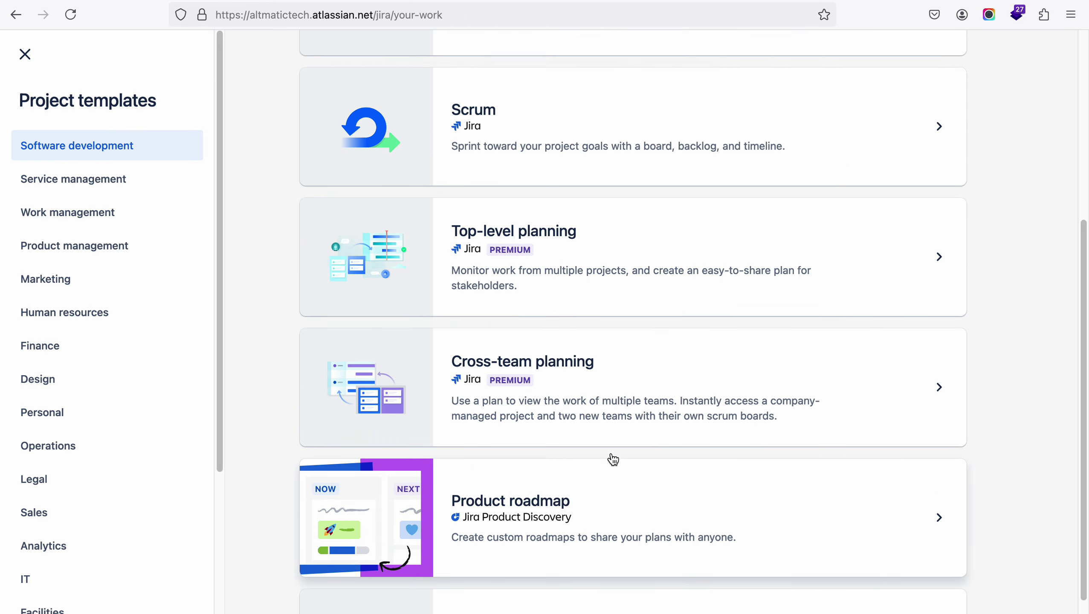
{"action": "scroll", "coordinate": [611, 457], "scroll_direction": "up", "scroll_amount": 6}
{"action": "scroll", "coordinate": [538, 455], "scroll_direction": "down", "scroll_amount": 3}
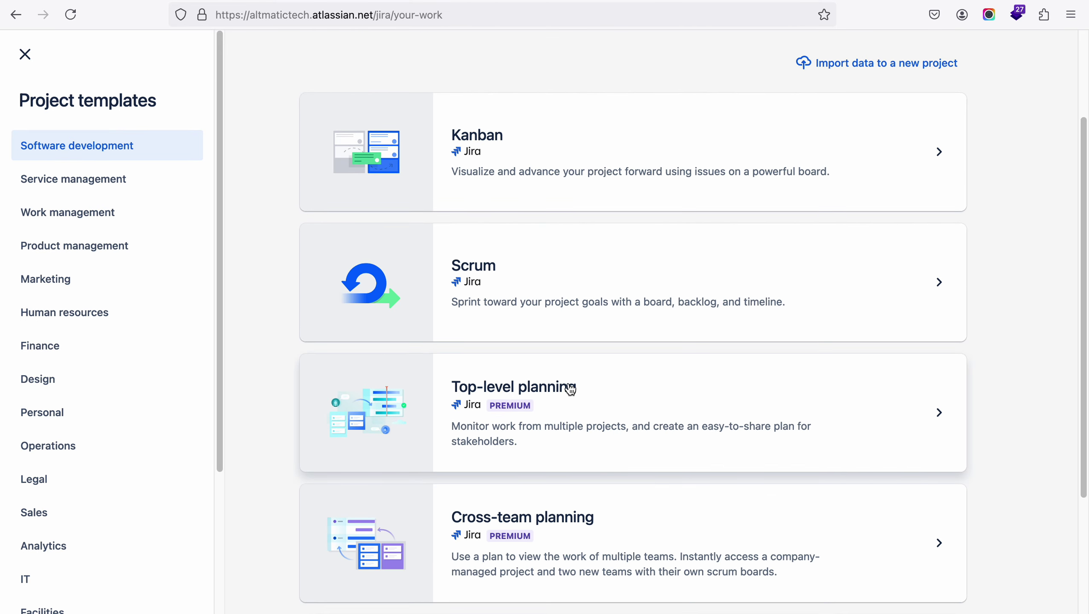
{"action": "scroll", "coordinate": [587, 412], "scroll_direction": "down", "scroll_amount": 5}
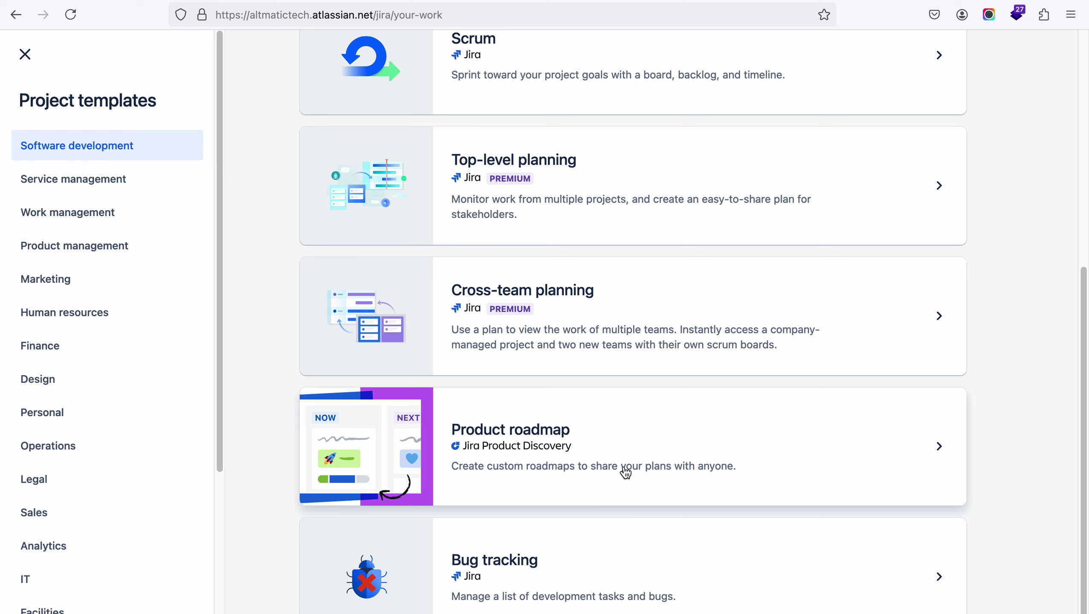
{"action": "scroll", "coordinate": [623, 469], "scroll_direction": "up", "scroll_amount": 1}
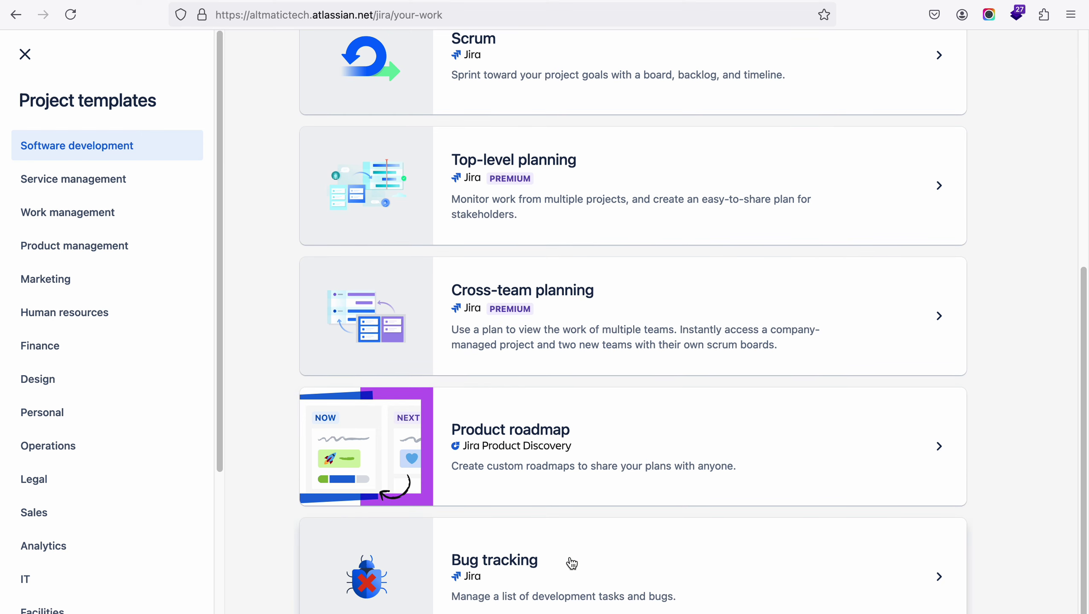
{"action": "scroll", "coordinate": [562, 334], "scroll_direction": "up", "scroll_amount": 8}
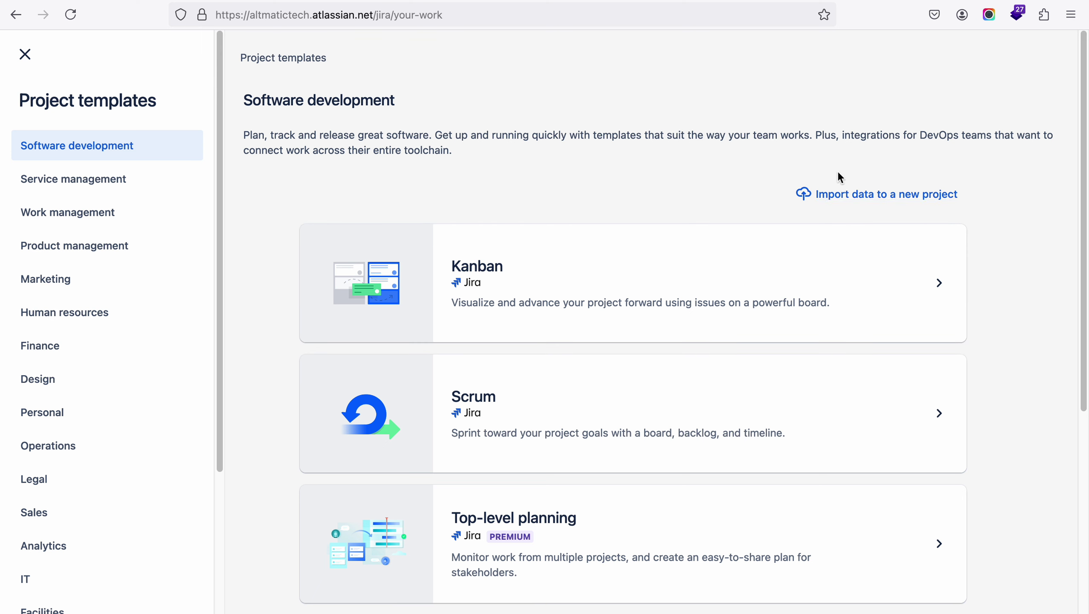
Browse the Service management project templates, from Blank project through IT service management (Essentials)
{"action": "left_click", "coordinate": [54, 183]}
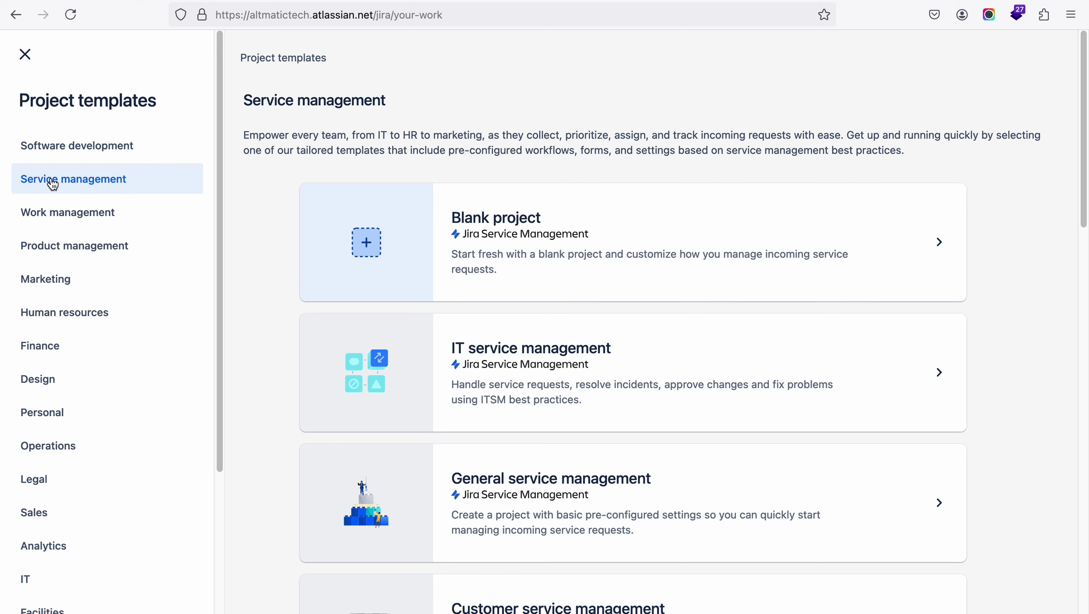
{"action": "scroll", "coordinate": [647, 275], "scroll_direction": "down", "scroll_amount": 2}
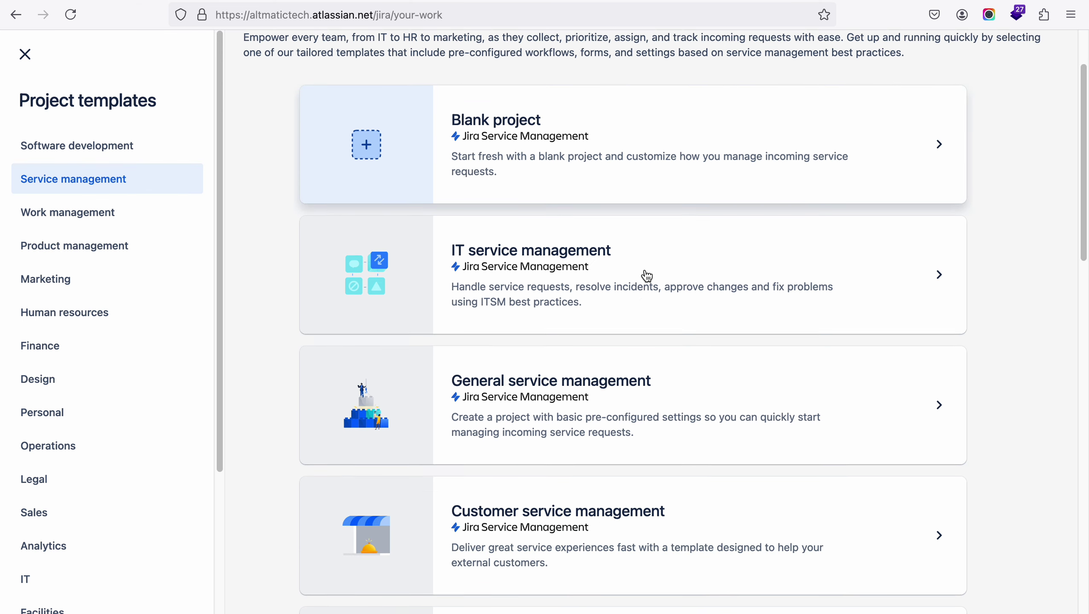
{"action": "scroll", "coordinate": [647, 275], "scroll_direction": "down", "scroll_amount": 2}
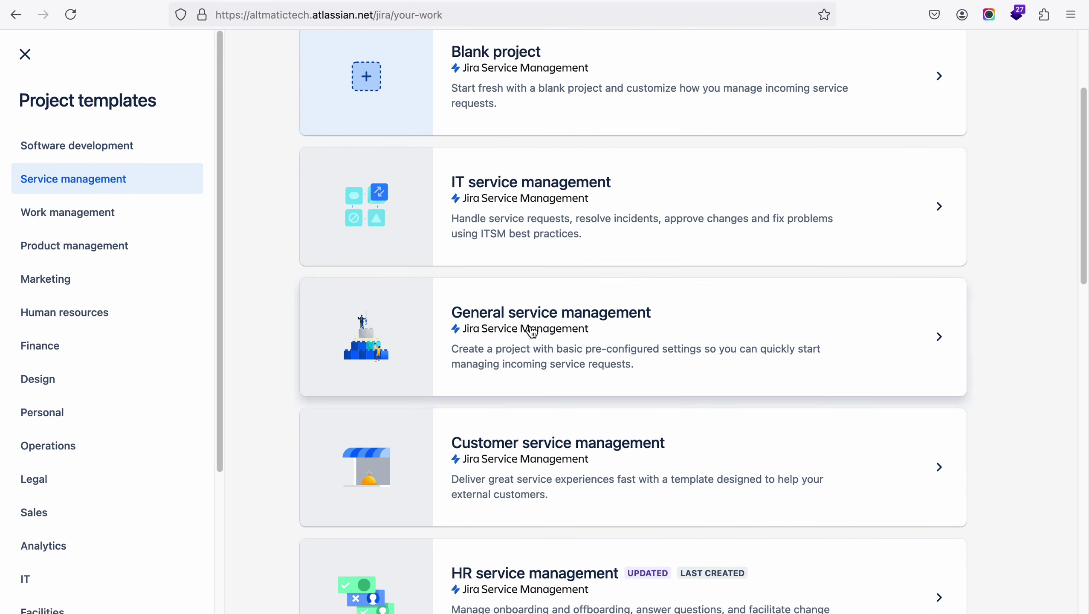
{"action": "scroll", "coordinate": [533, 331], "scroll_direction": "down", "scroll_amount": 4}
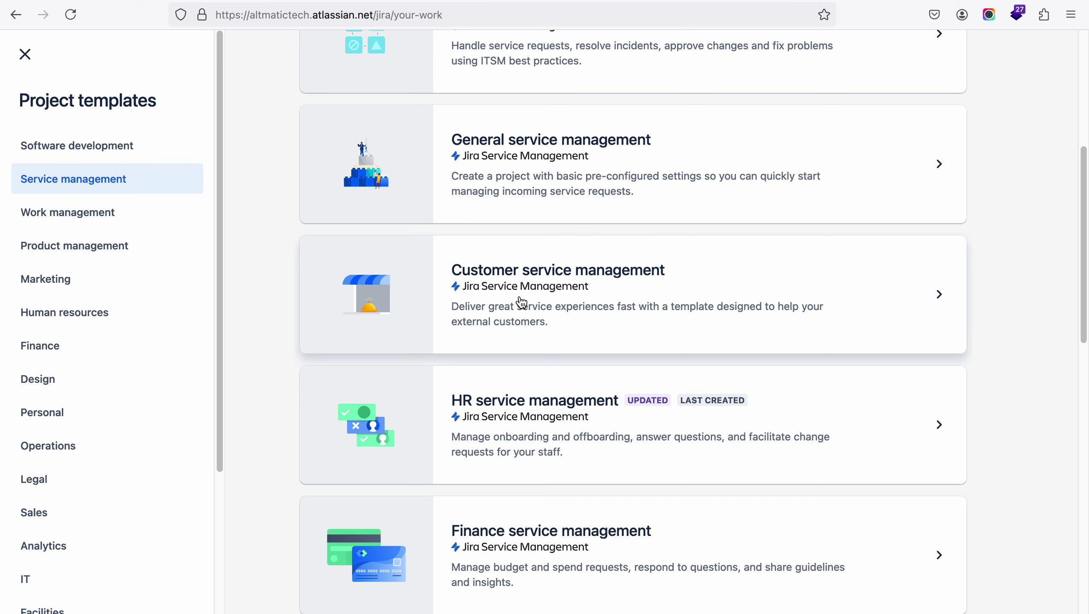
{"action": "scroll", "coordinate": [523, 303], "scroll_direction": "down", "scroll_amount": 4}
{"action": "scroll", "coordinate": [531, 397], "scroll_direction": "down", "scroll_amount": 5}
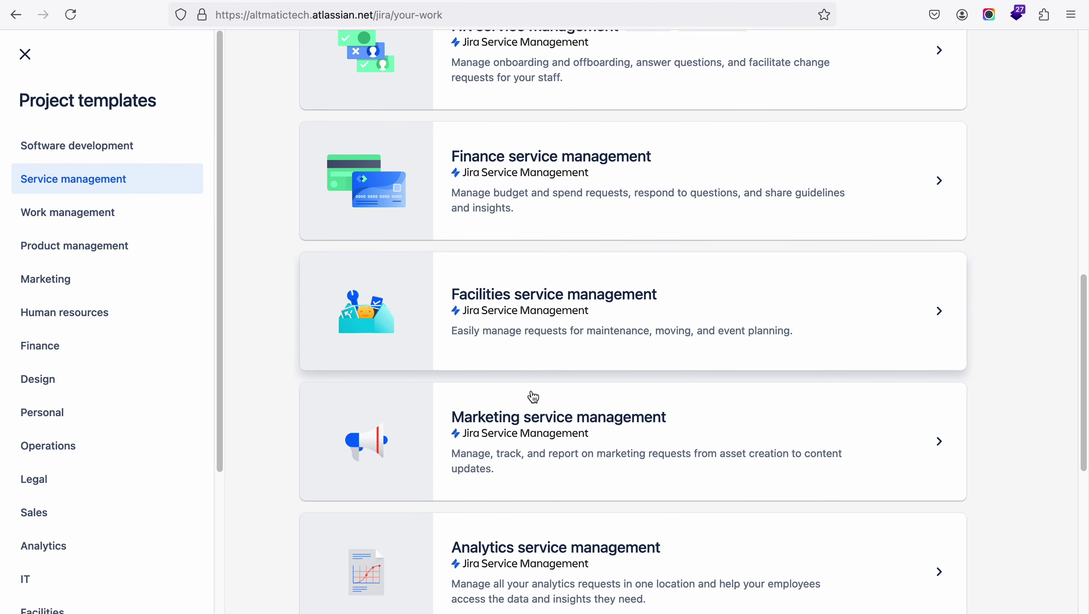
{"action": "scroll", "coordinate": [490, 322], "scroll_direction": "down", "scroll_amount": 4}
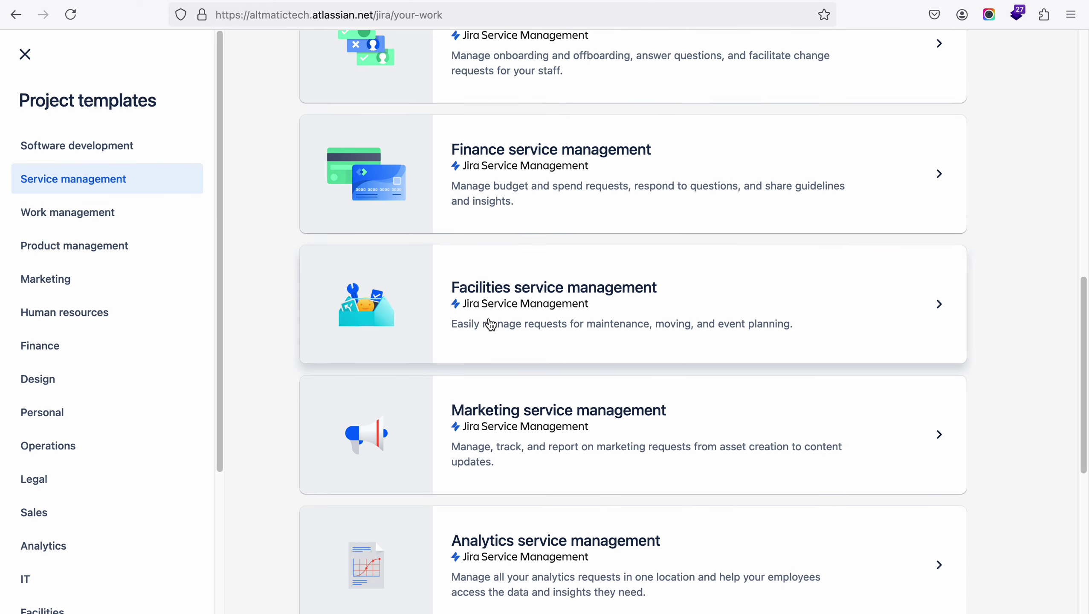
{"action": "scroll", "coordinate": [499, 383], "scroll_direction": "down", "scroll_amount": 4}
{"action": "scroll", "coordinate": [500, 383], "scroll_direction": "down", "scroll_amount": 4}
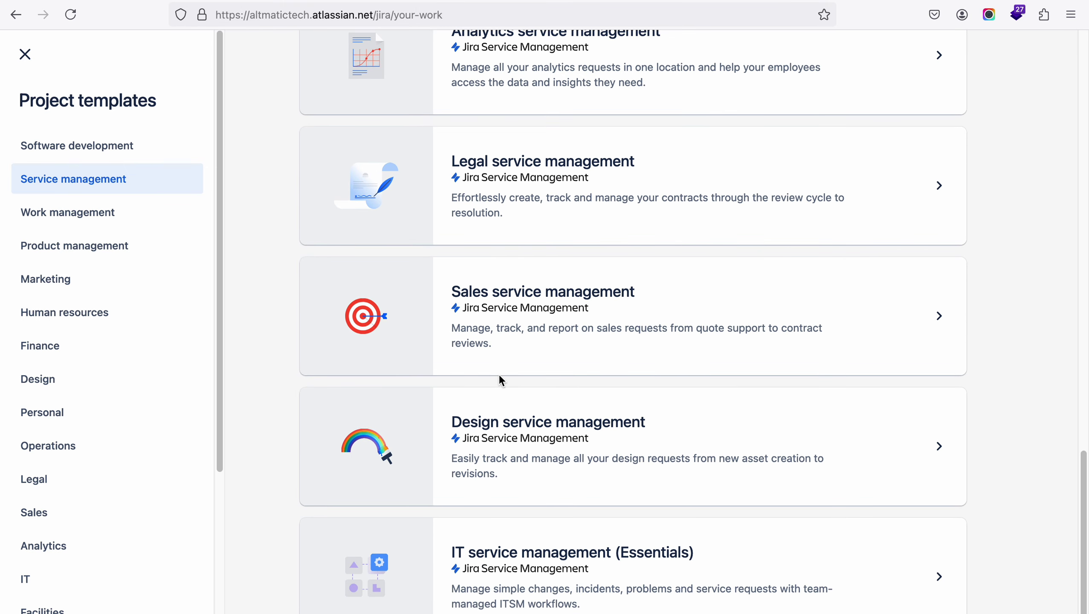
Browse the Work management project templates down to Community program management
{"action": "left_click", "coordinate": [92, 225]}
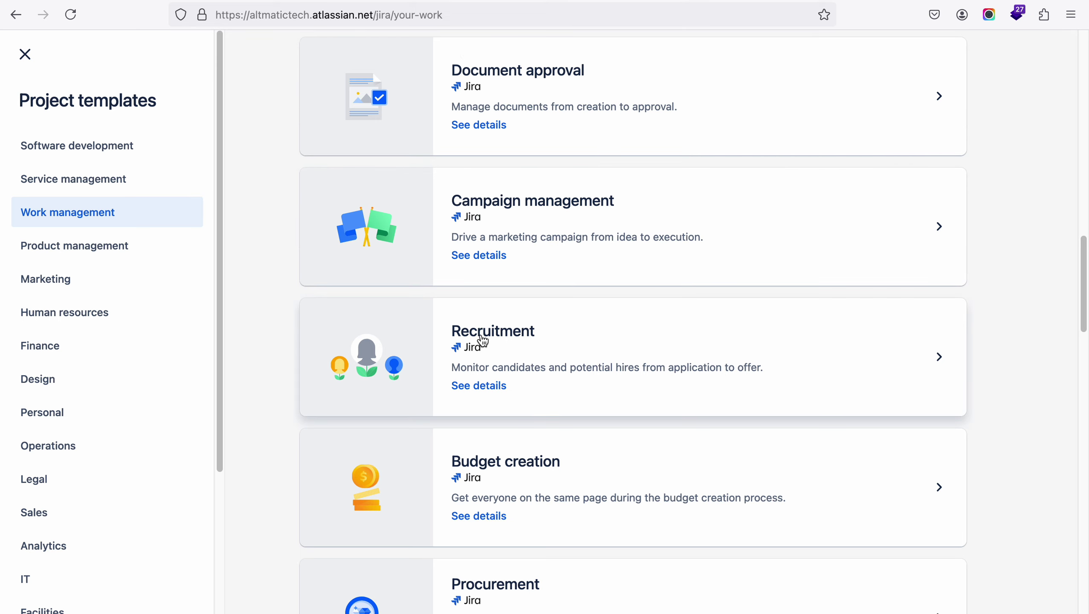
{"action": "scroll", "coordinate": [482, 339], "scroll_direction": "down", "scroll_amount": 3}
{"action": "scroll", "coordinate": [485, 340], "scroll_direction": "down", "scroll_amount": 10}
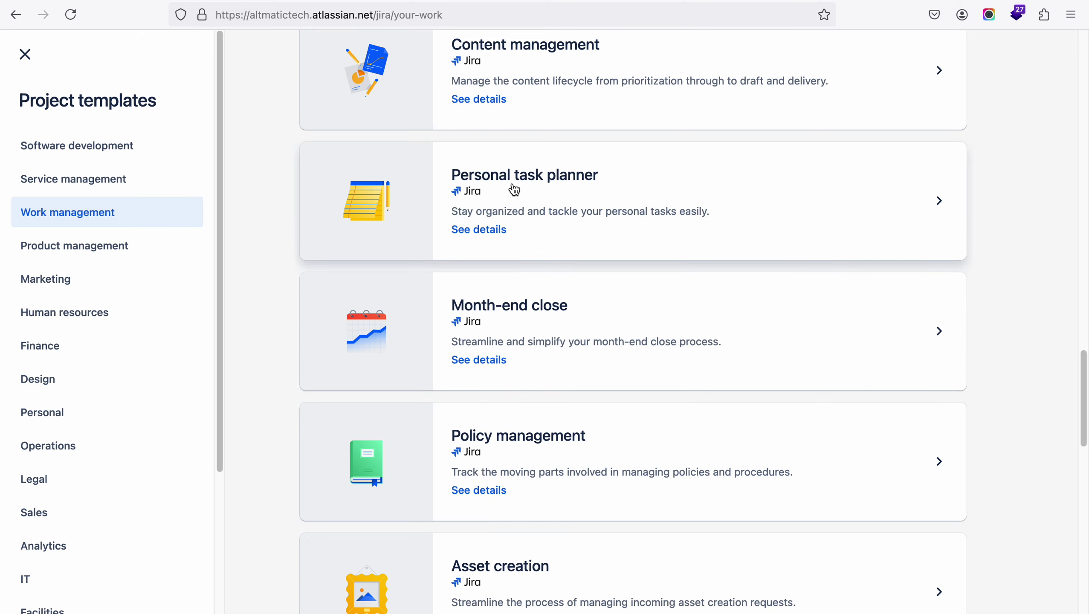
{"action": "scroll", "coordinate": [487, 315], "scroll_direction": "down", "scroll_amount": 10}
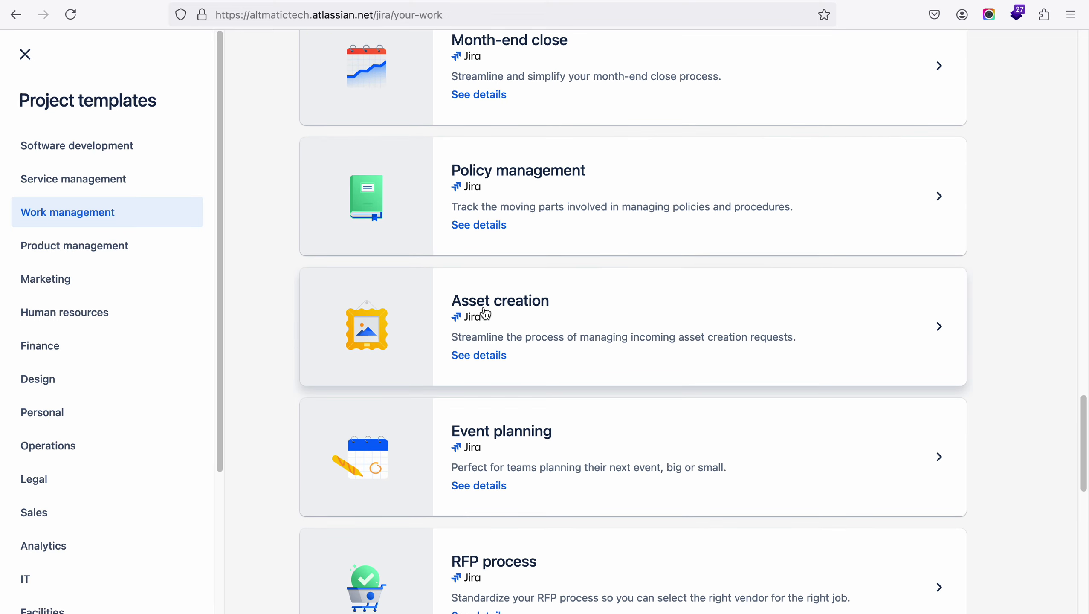
{"action": "scroll", "coordinate": [487, 313], "scroll_direction": "down", "scroll_amount": 4}
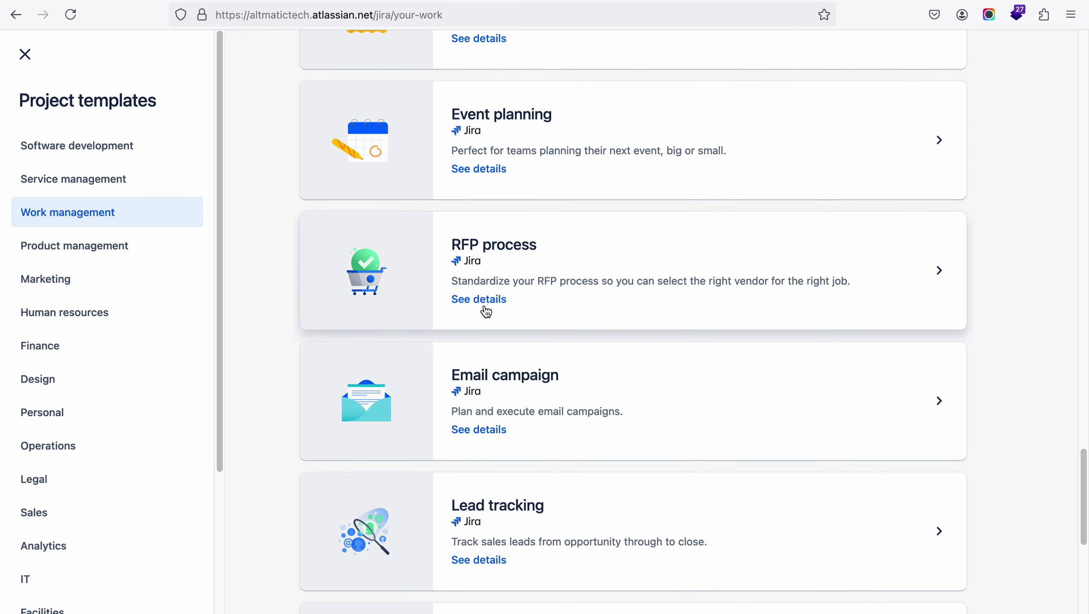
{"action": "scroll", "coordinate": [487, 313], "scroll_direction": "down", "scroll_amount": 3}
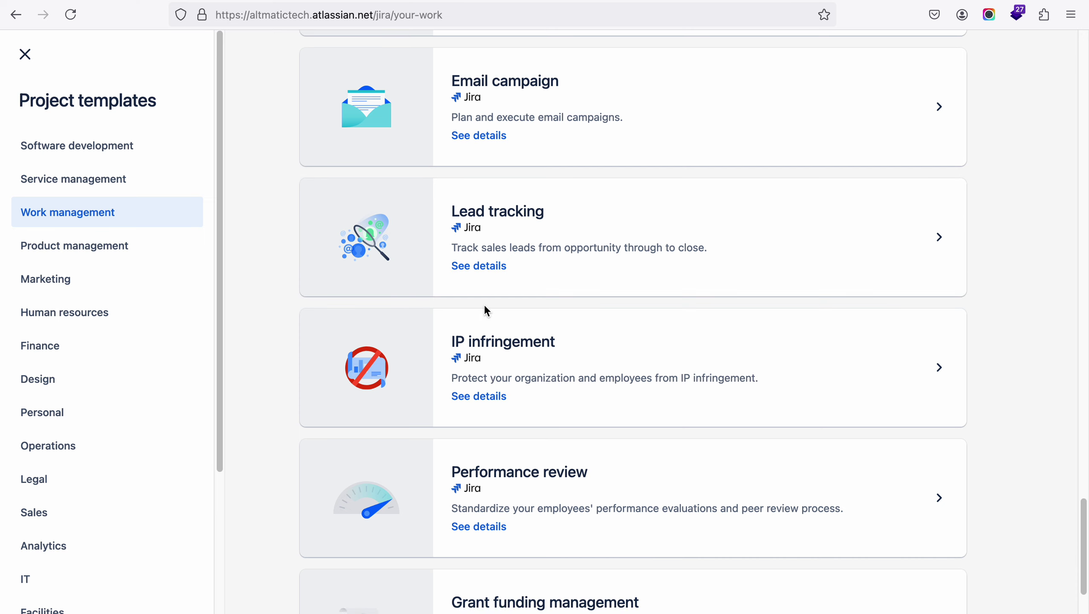
{"action": "scroll", "coordinate": [487, 310], "scroll_direction": "down", "scroll_amount": 6}
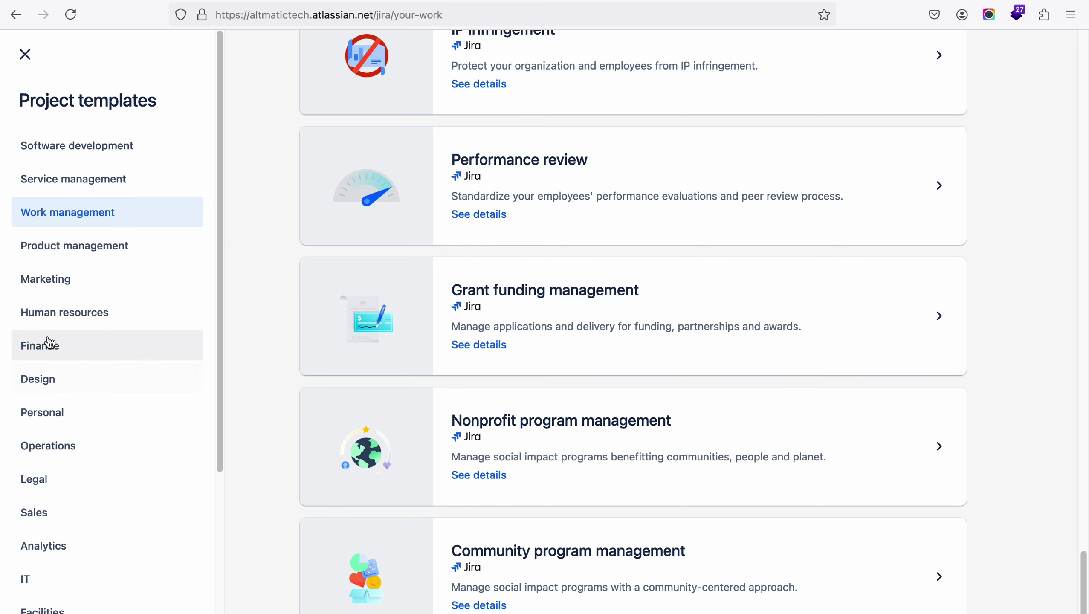
Look through the Product management, Marketing, Human resources, Finance, Design and Personal template categories
{"action": "left_click", "coordinate": [73, 253]}
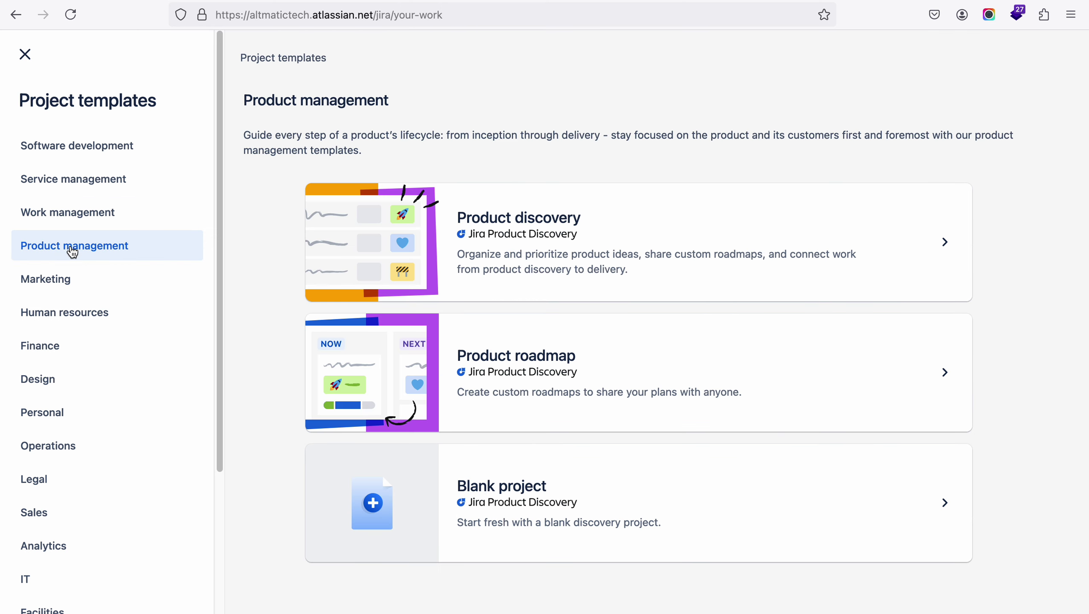
{"action": "left_click", "coordinate": [48, 294]}
{"action": "left_click", "coordinate": [49, 319]}
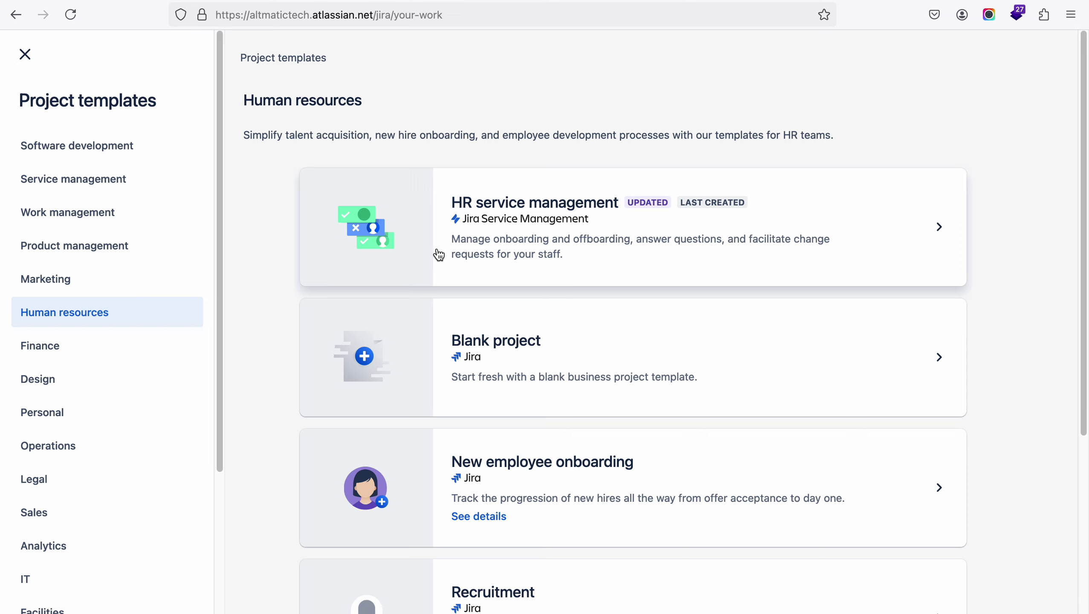
{"action": "left_click", "coordinate": [144, 355]}
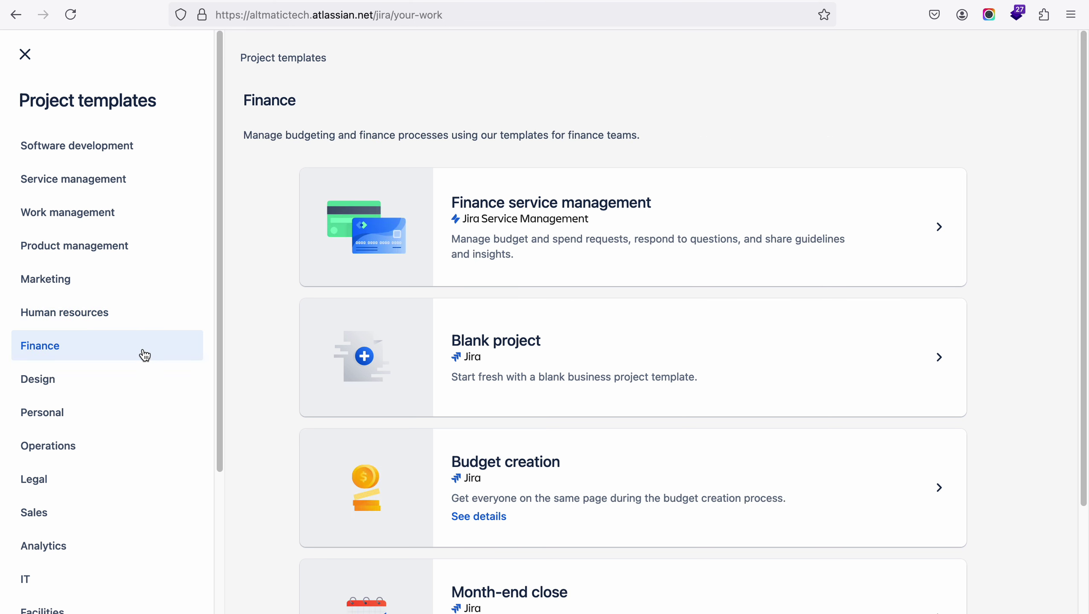
{"action": "left_click", "coordinate": [98, 379]}
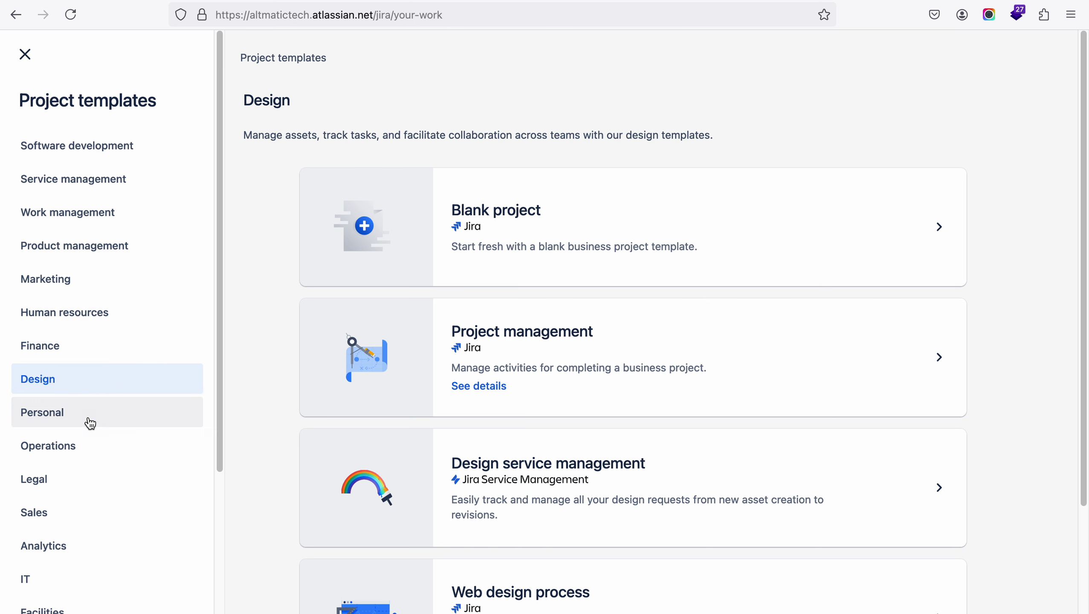
{"action": "scroll", "coordinate": [91, 423], "scroll_direction": "down", "scroll_amount": 5}
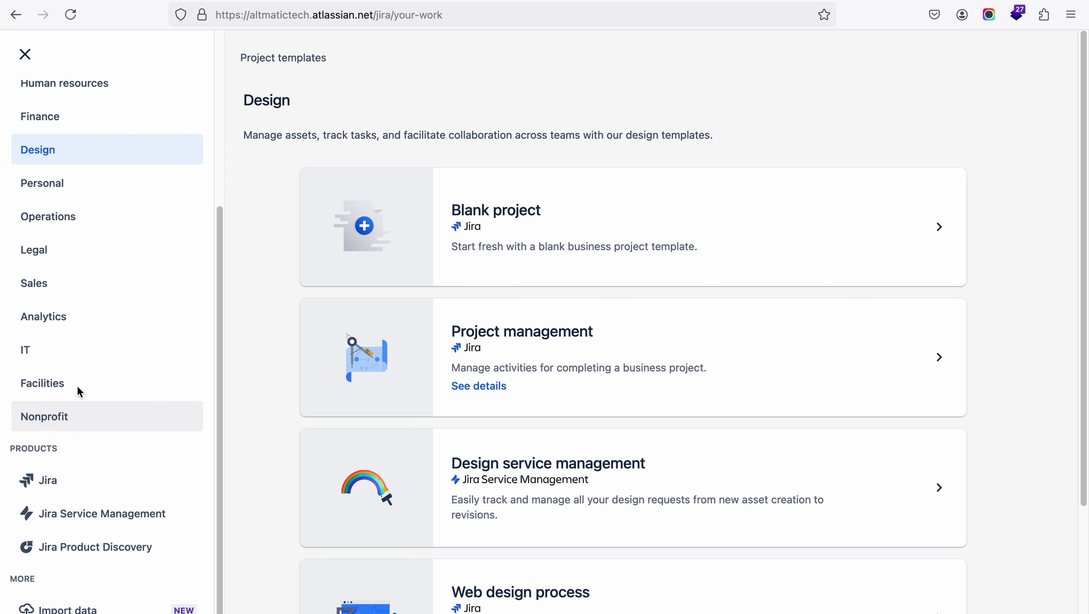
{"action": "left_click", "coordinate": [77, 190]}
{"action": "scroll", "coordinate": [80, 195], "scroll_direction": "up", "scroll_amount": 5}
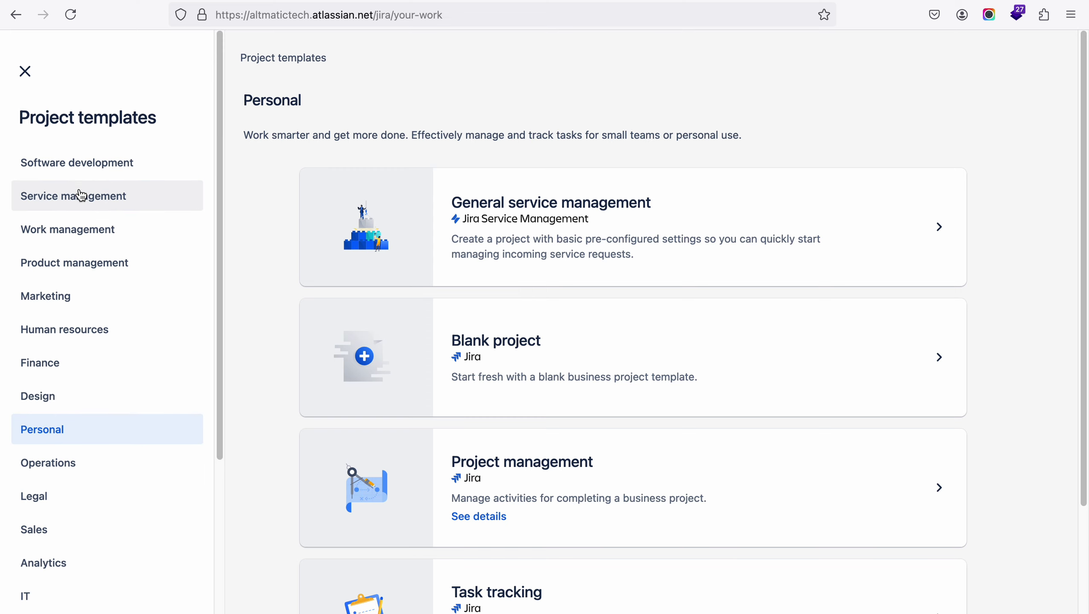
Choose the Kanban template from the Software development project templates and use it for the new project
{"action": "left_click", "coordinate": [71, 147]}
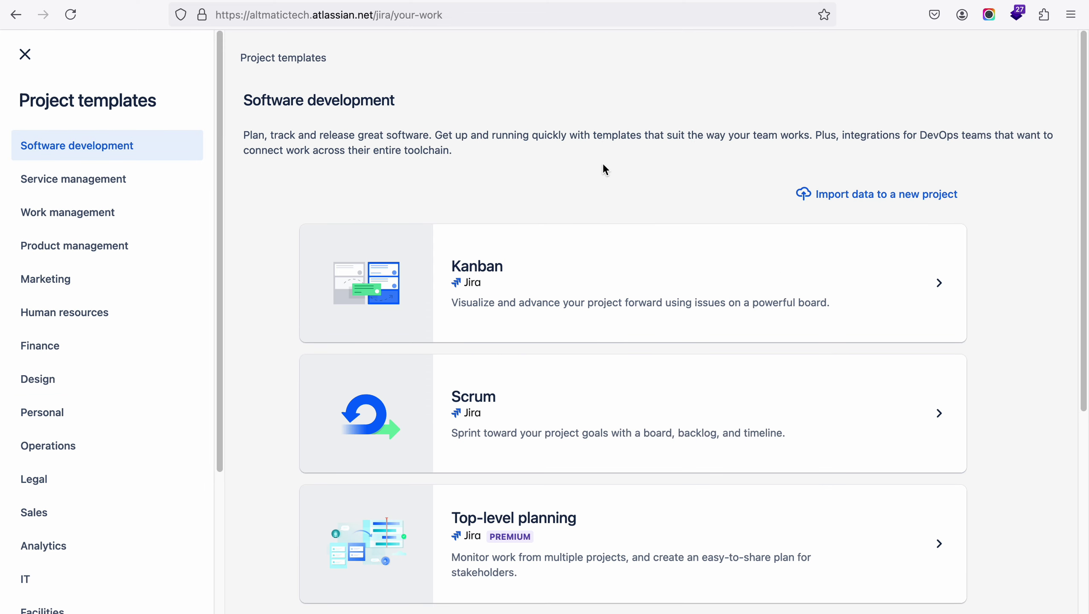
{"action": "scroll", "coordinate": [600, 184], "scroll_direction": "down", "scroll_amount": 3}
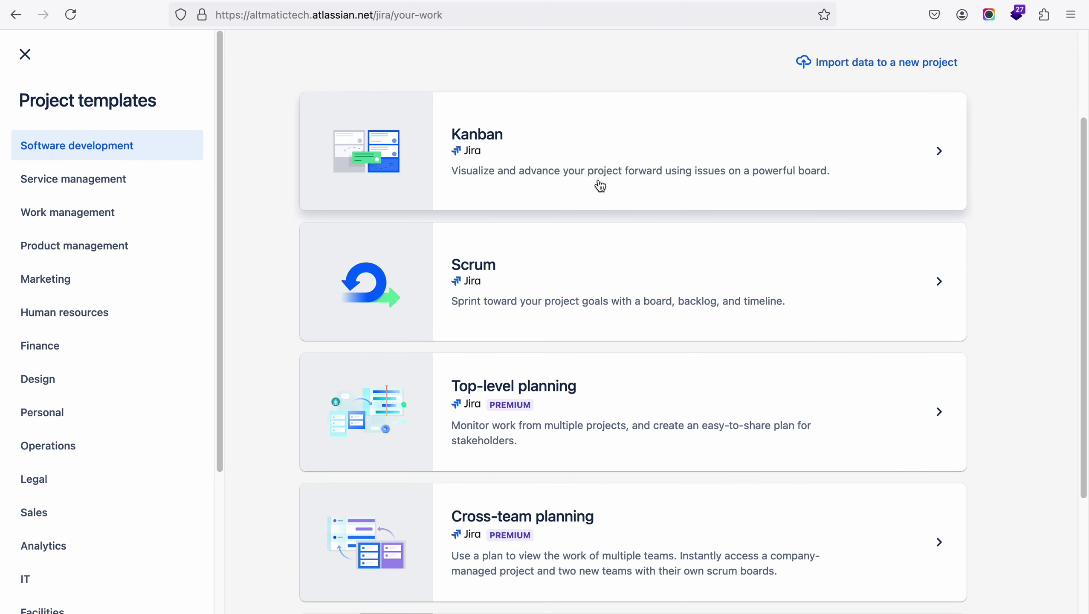
{"action": "scroll", "coordinate": [600, 184], "scroll_direction": "up", "scroll_amount": 3}
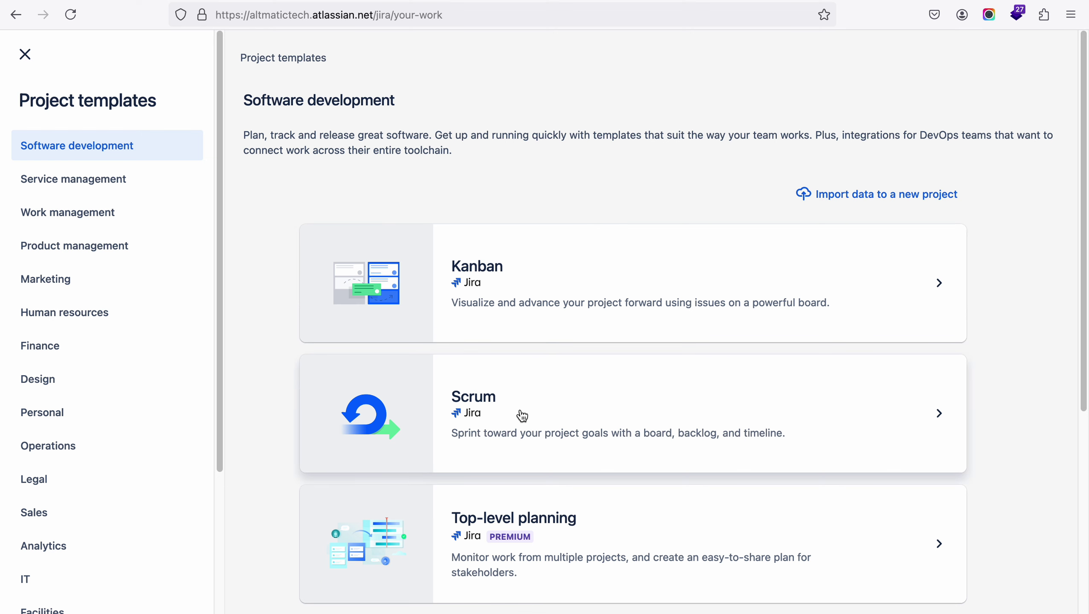
{"action": "left_click", "coordinate": [529, 296]}
{"action": "left_click", "coordinate": [912, 136]}
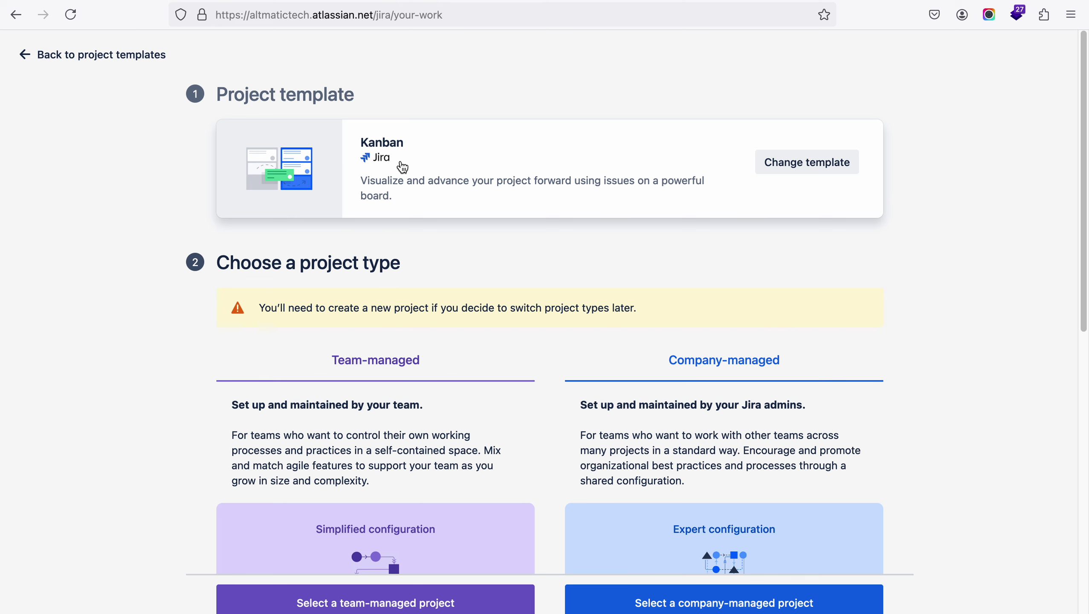
Compare the team-managed and company-managed project types, and select a team-managed project
{"action": "scroll", "coordinate": [604, 373], "scroll_direction": "down", "scroll_amount": 5}
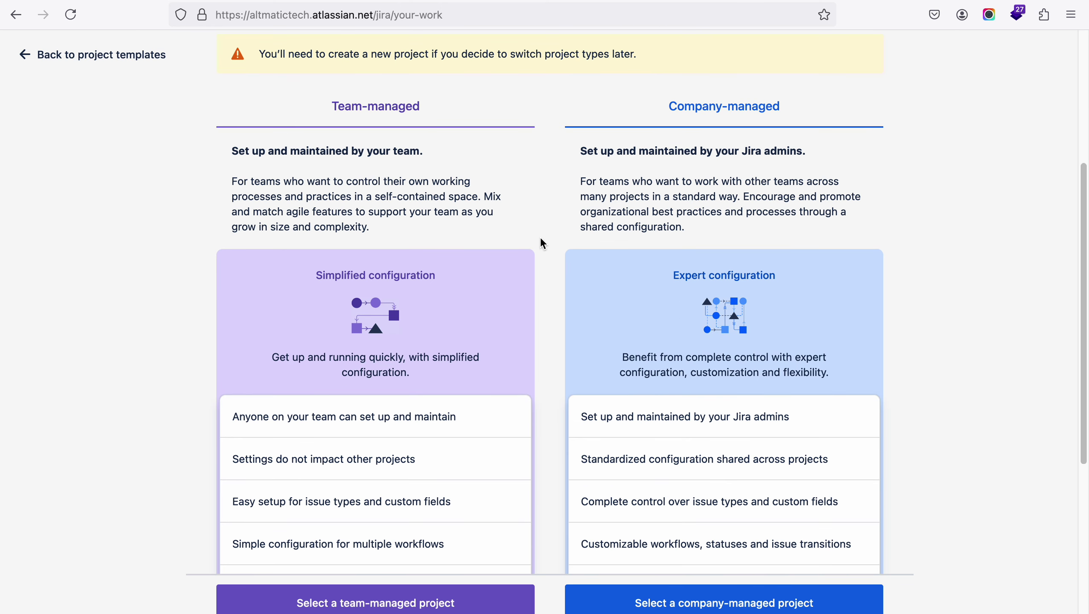
{"action": "scroll", "coordinate": [543, 244], "scroll_direction": "up", "scroll_amount": 2}
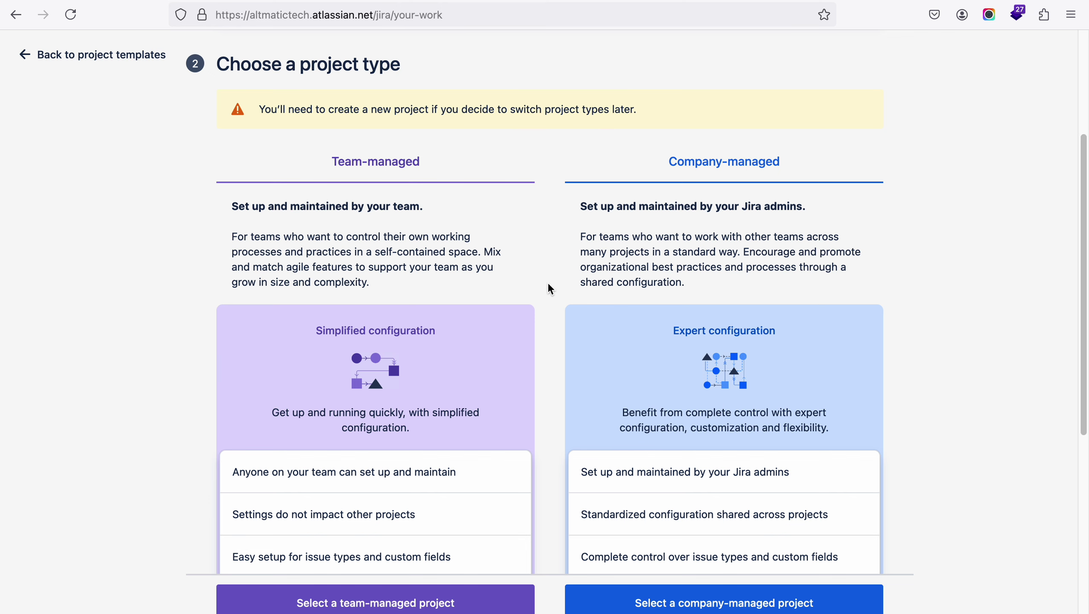
{"action": "scroll", "coordinate": [552, 304], "scroll_direction": "down", "scroll_amount": 1}
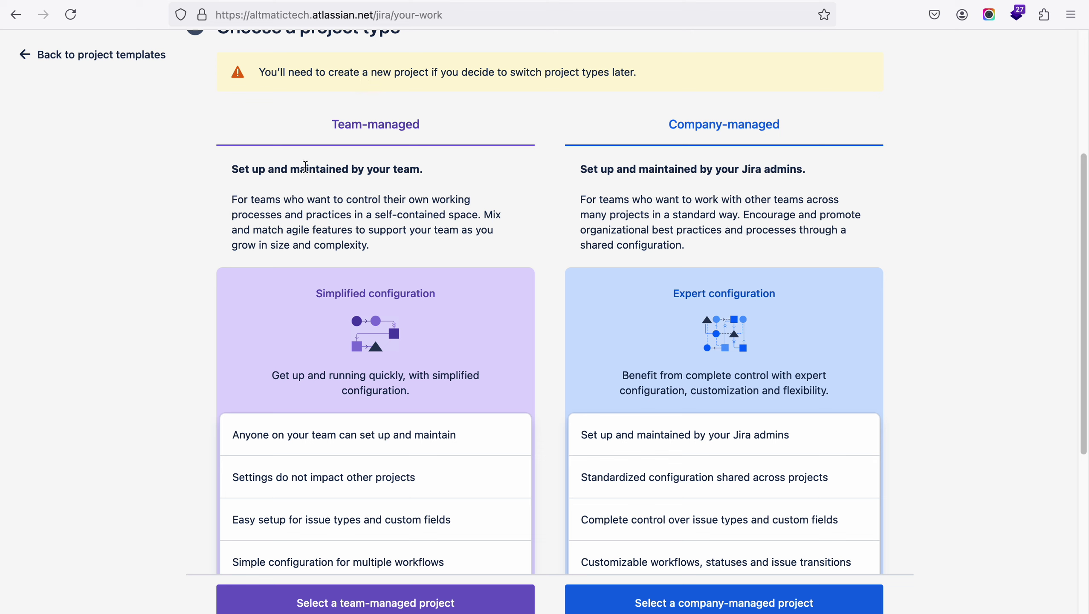
{"action": "double_click", "coordinate": [395, 171]}
{"action": "triple_click", "coordinate": [730, 169]}
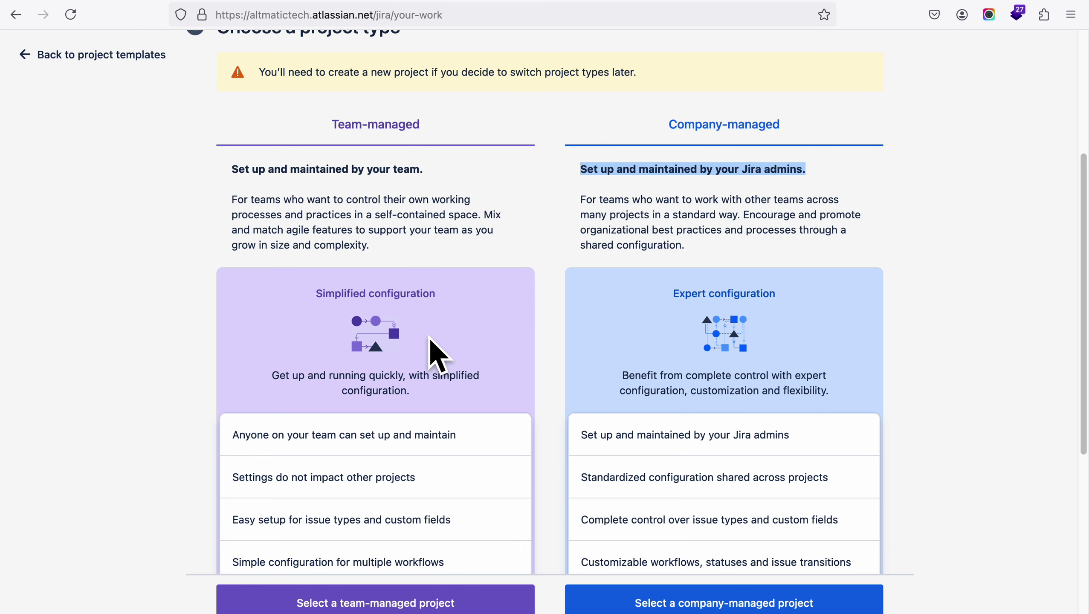
{"action": "scroll", "coordinate": [506, 354], "scroll_direction": "down", "scroll_amount": 10}
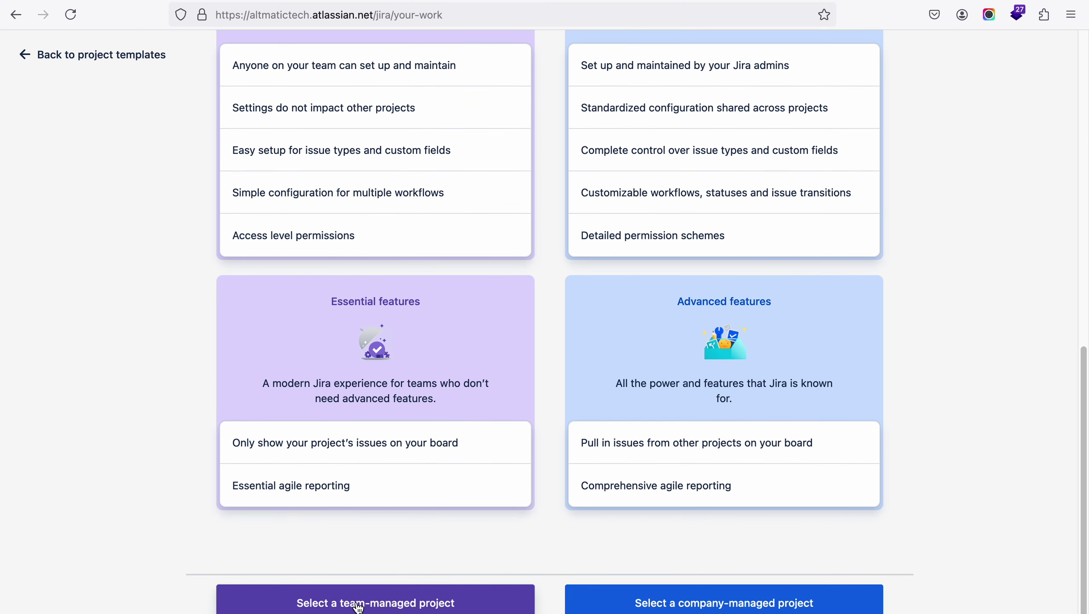
{"action": "left_click", "coordinate": [359, 604]}
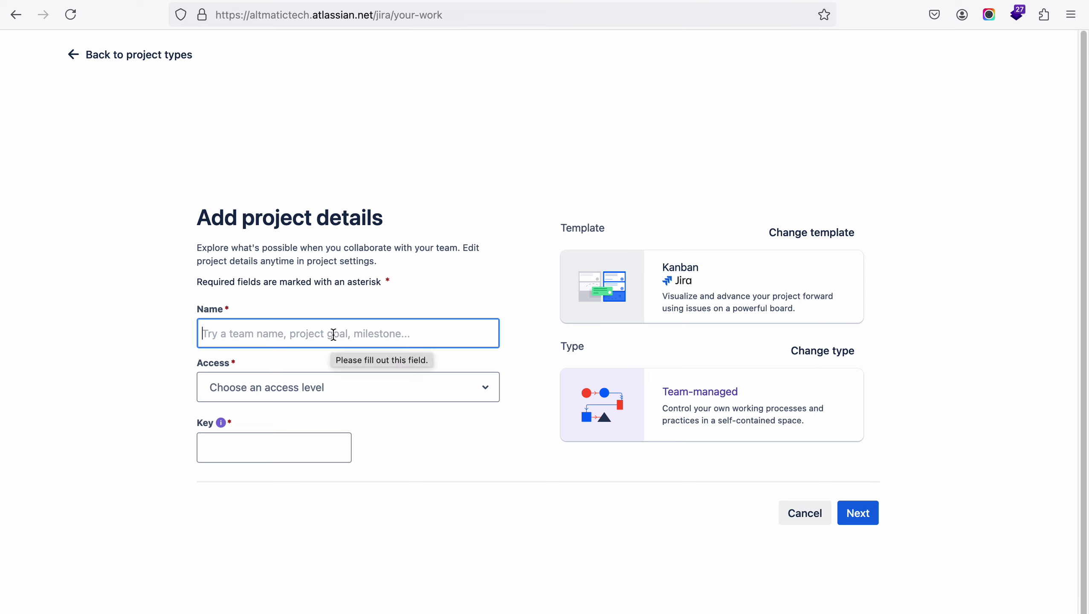
Name the project MyFirstProject and open the choice of access levels
{"action": "type", "text": "My"}
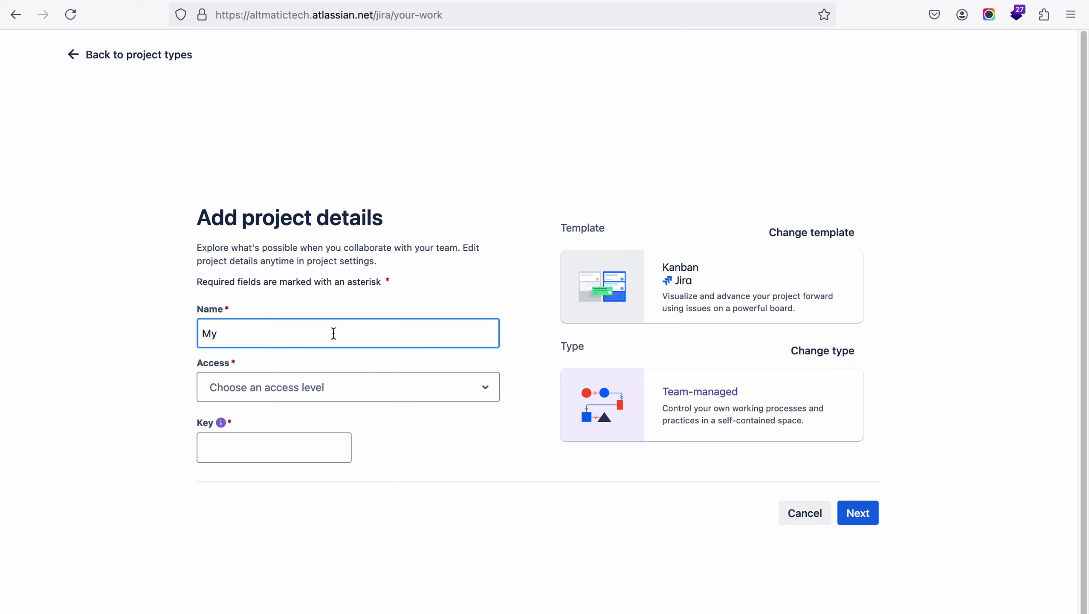
{"action": "type", "text": "FirstProject"}
{"action": "left_click", "coordinate": [386, 393]}
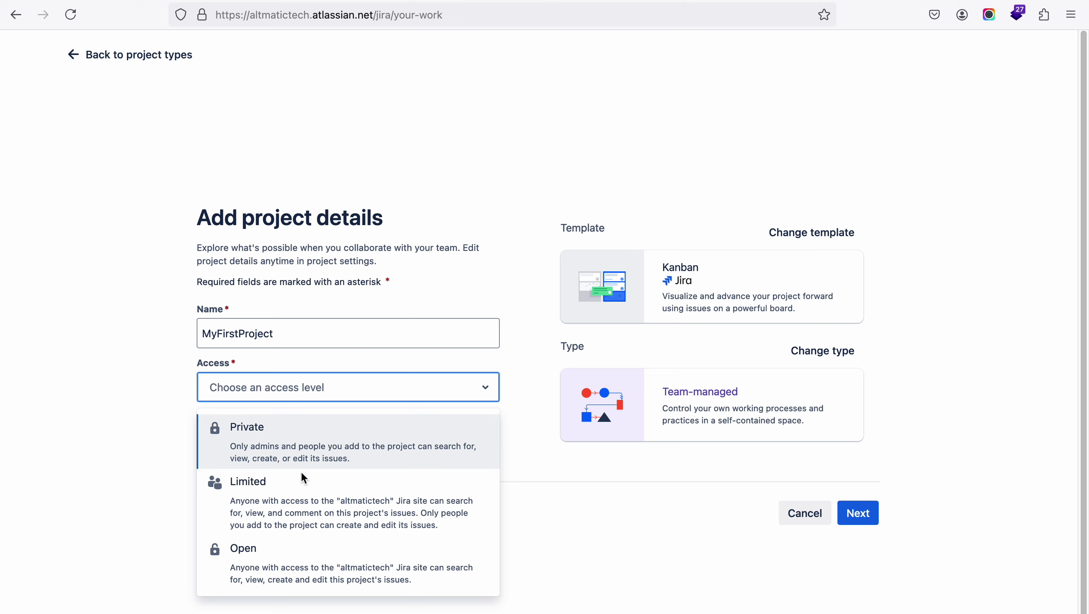
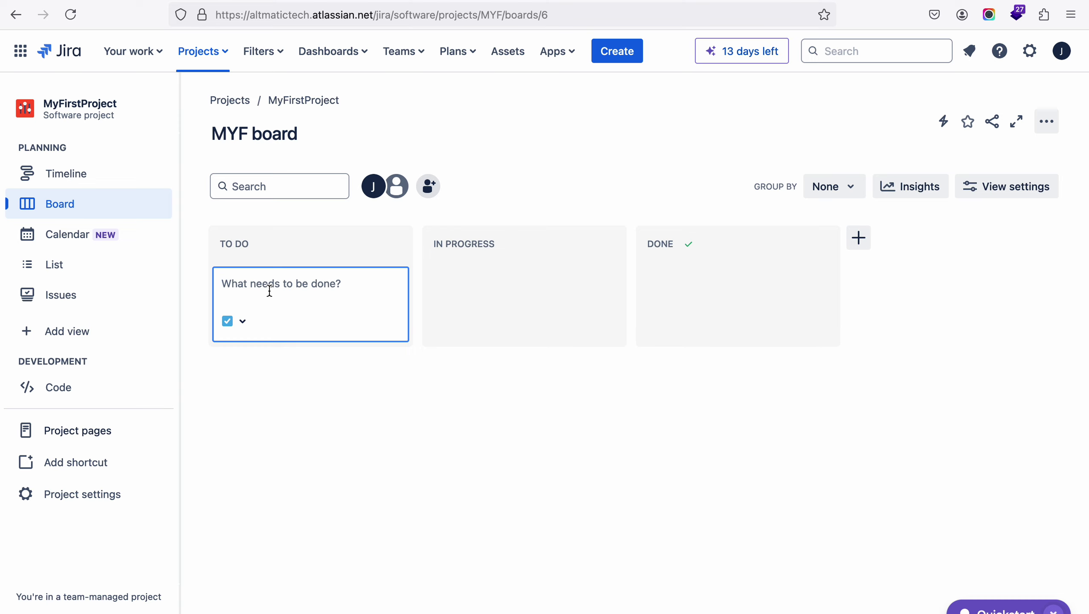
Create the task "My Frist Task" in the To Do column and assign it to yourself
{"action": "type", "text": "My Frist Task"}
{"action": "key", "text": "Return"}
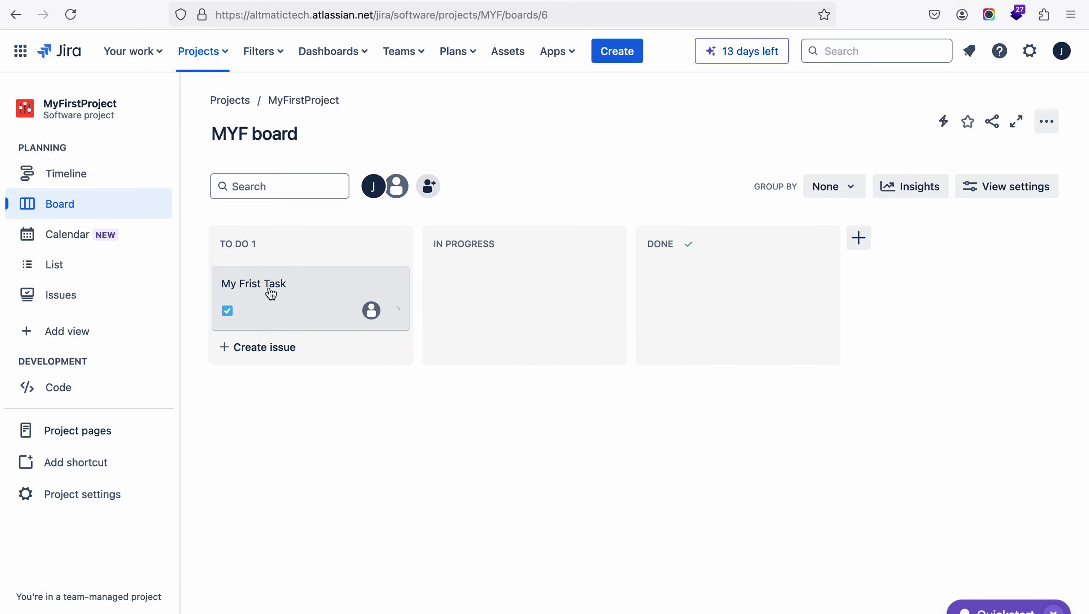
{"action": "left_click", "coordinate": [243, 286]}
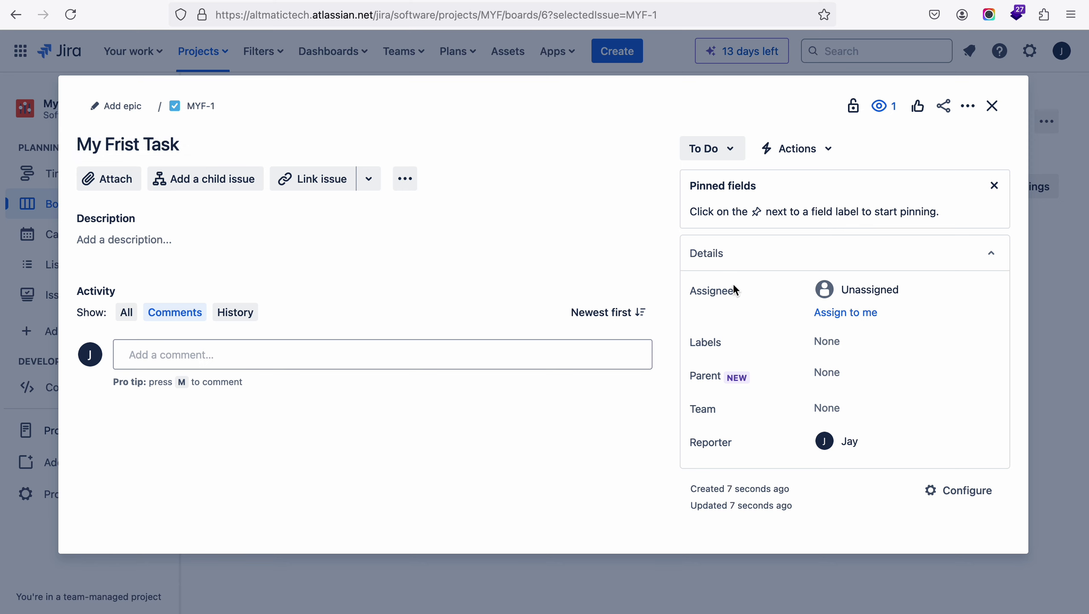
{"action": "left_click", "coordinate": [882, 292]}
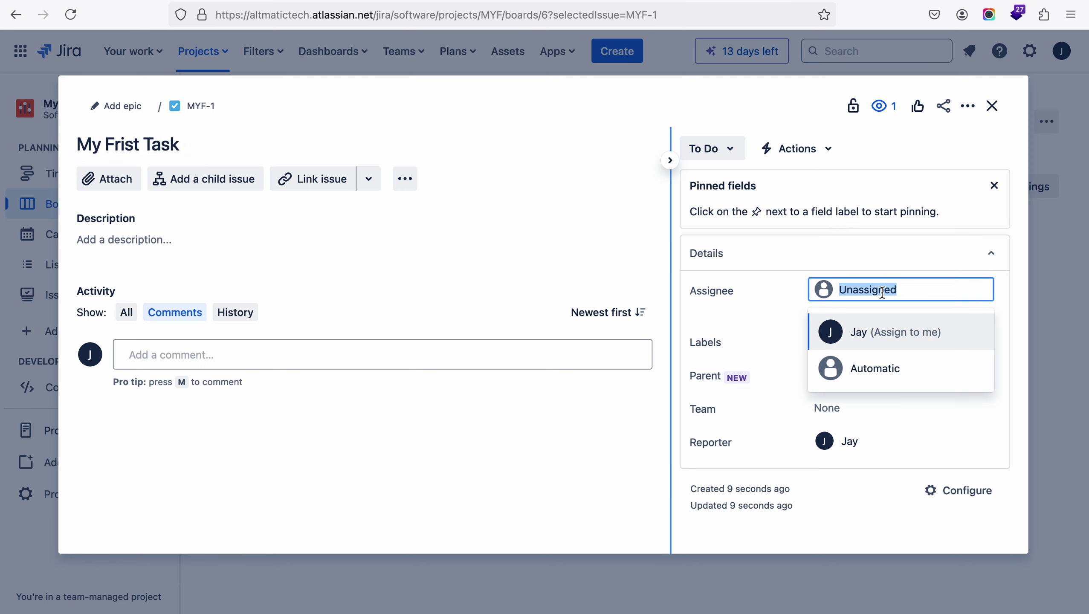
{"action": "left_click", "coordinate": [884, 340]}
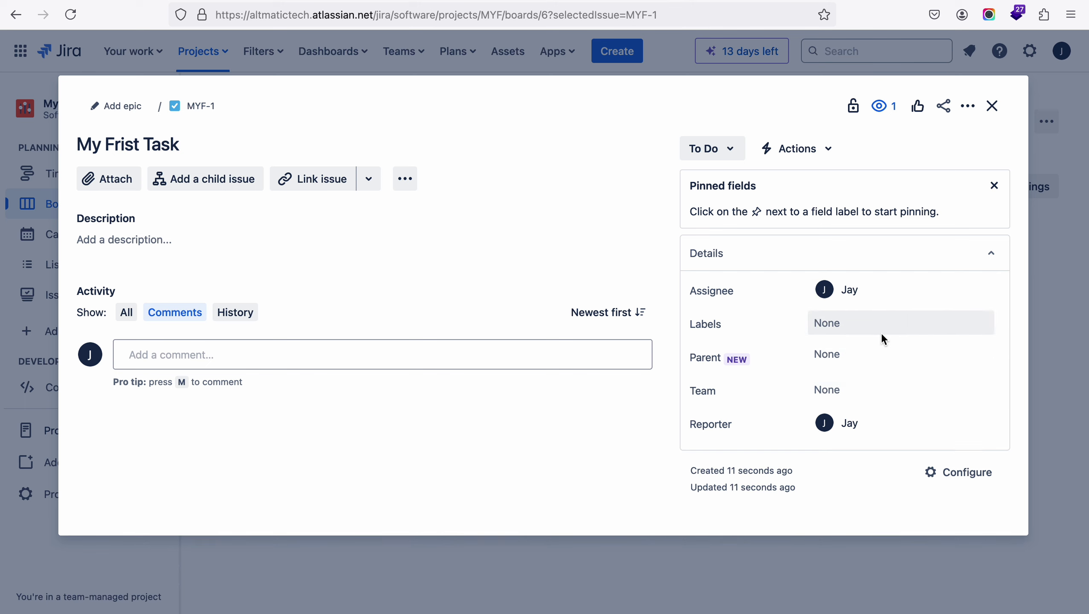
Add the existing label Hello to My Frist Task
{"action": "left_click", "coordinate": [845, 324]}
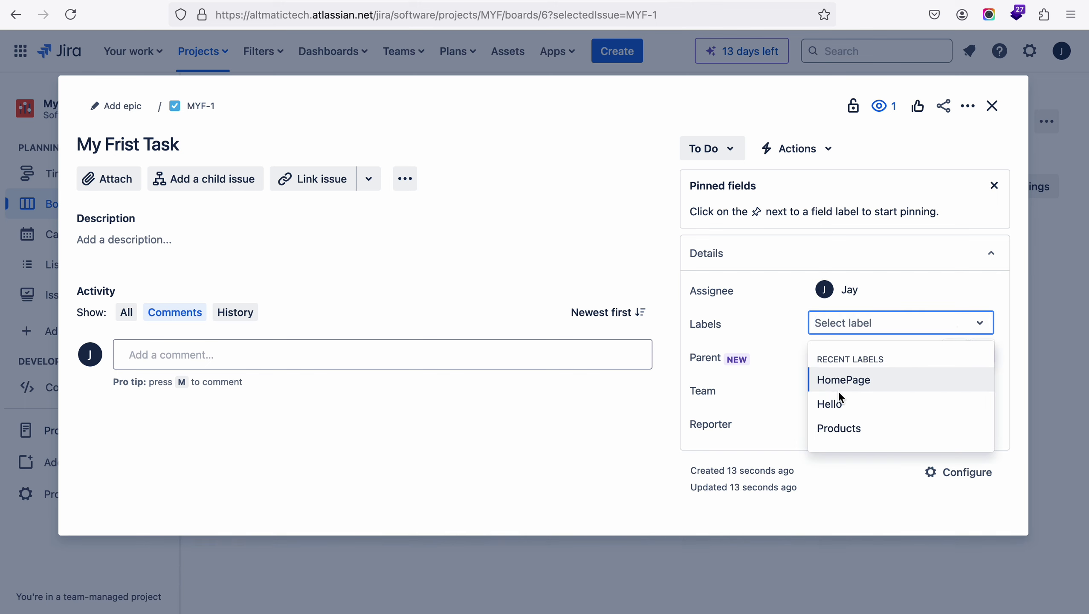
{"action": "left_click", "coordinate": [836, 404]}
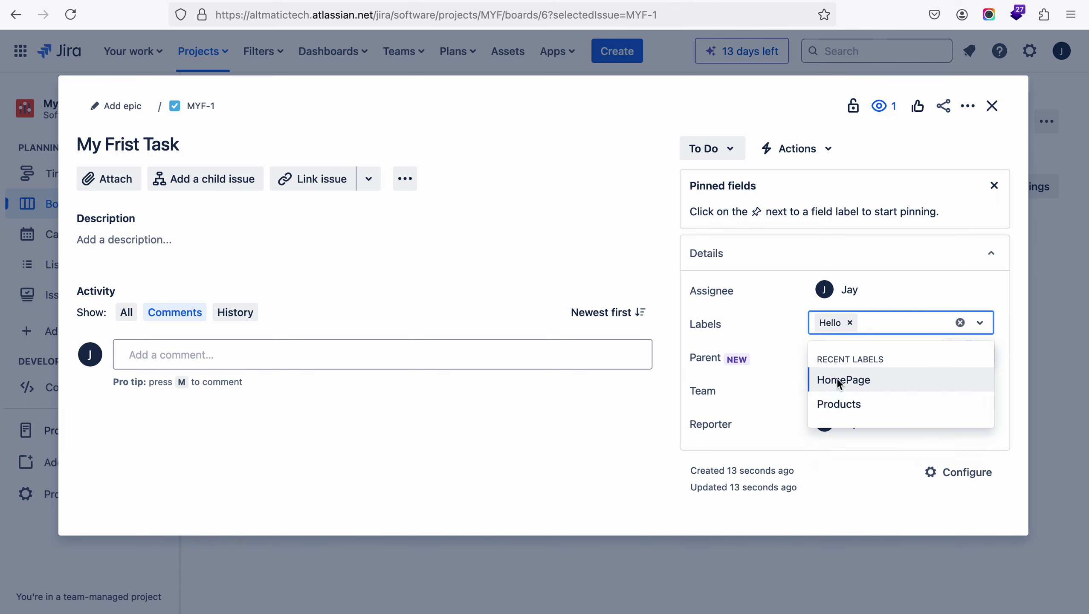
{"action": "left_click", "coordinate": [654, 415]}
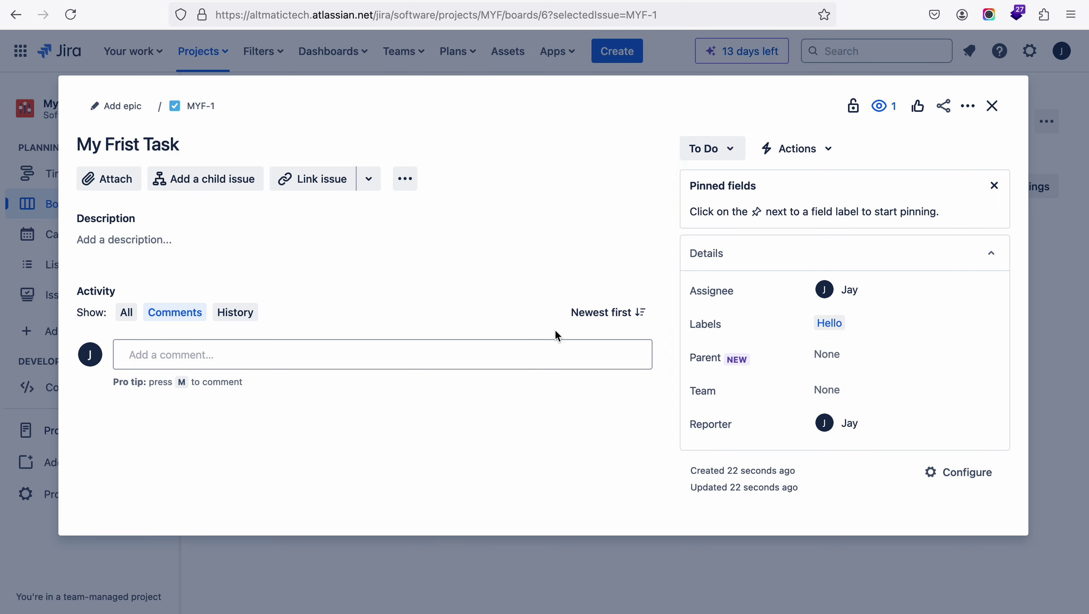
{"action": "left_click", "coordinate": [838, 391]}
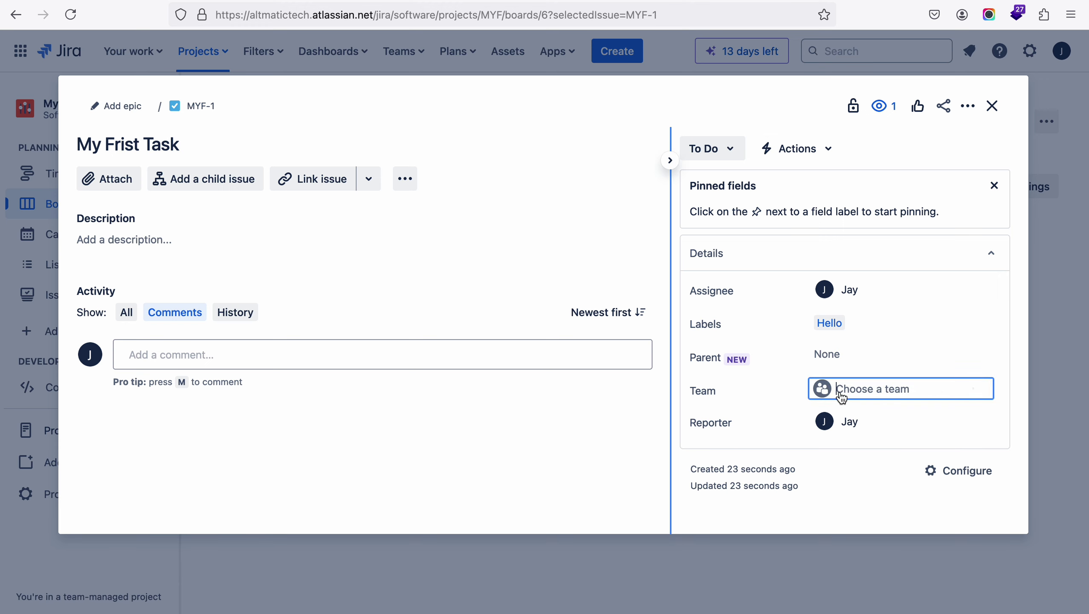
{"action": "left_click", "coordinate": [629, 396]}
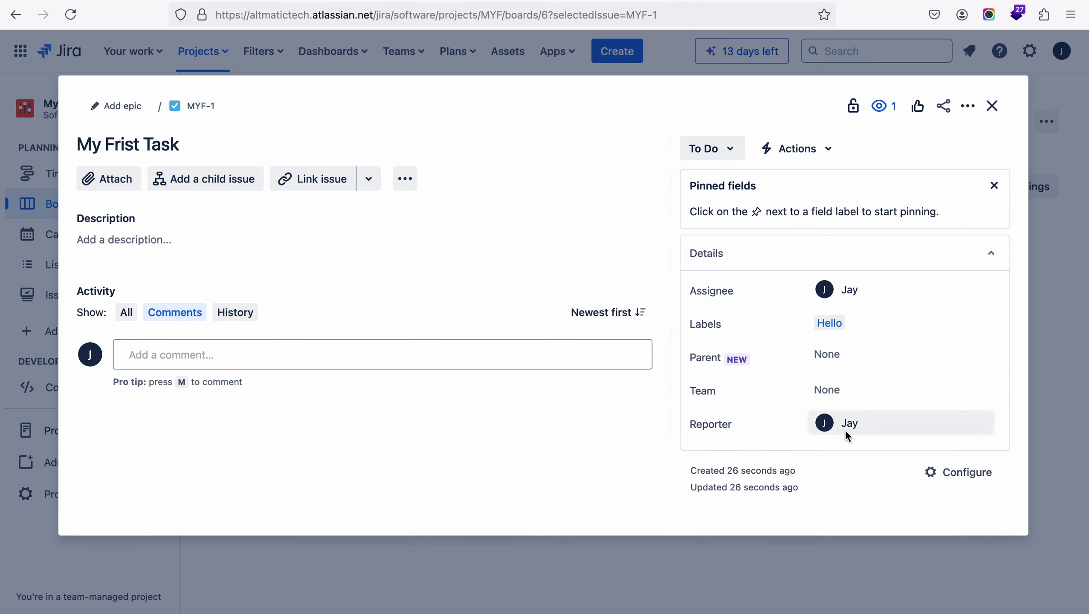
{"action": "left_click", "coordinate": [817, 160]}
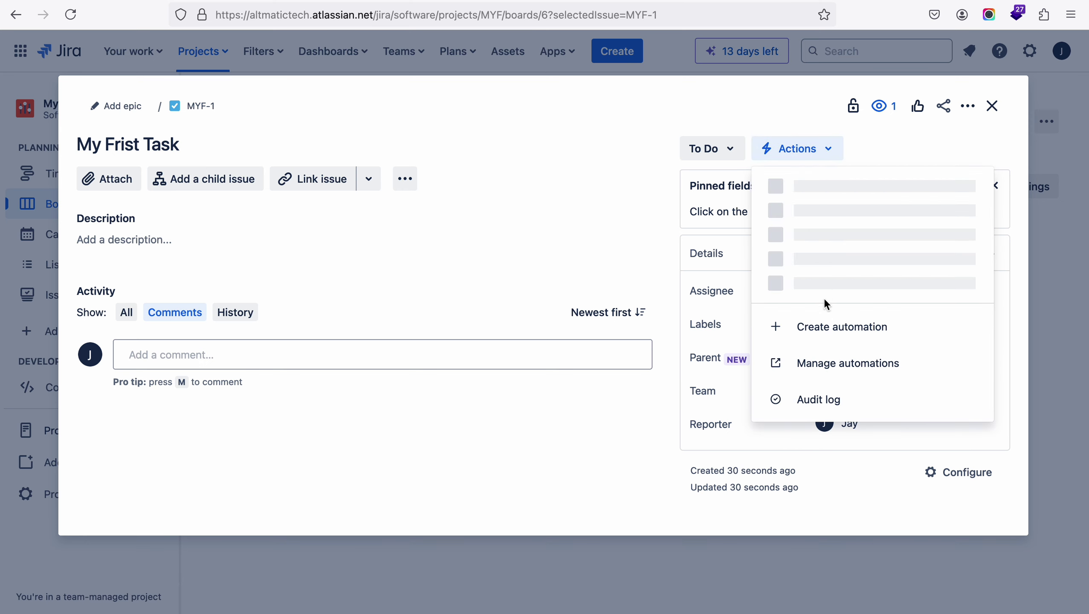
{"action": "left_click", "coordinate": [567, 422]}
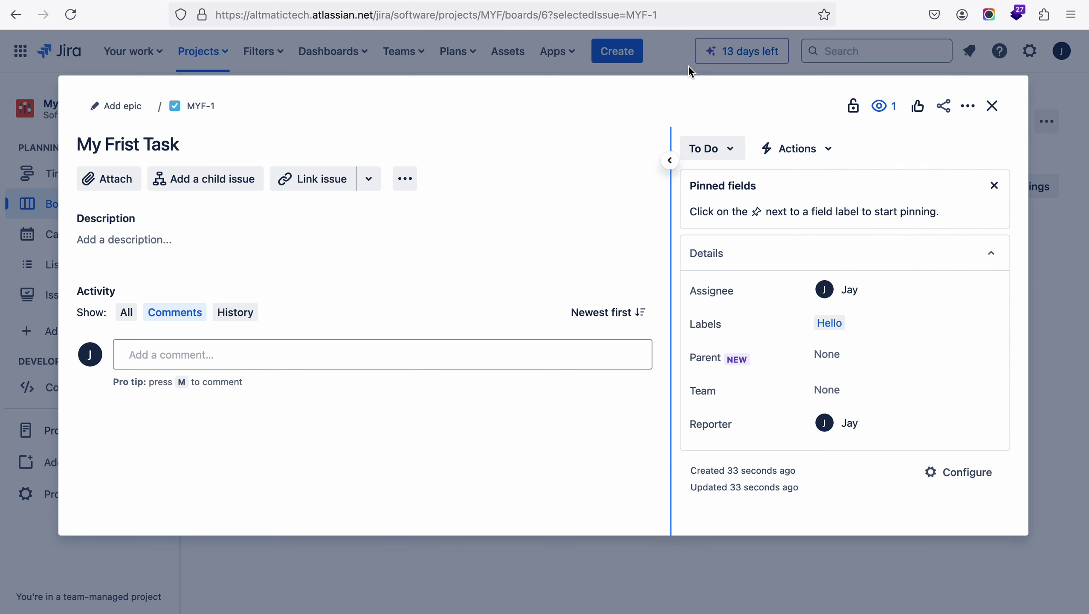
Set the status of My Frist Task to In Progress and return to the board
{"action": "left_click", "coordinate": [712, 151]}
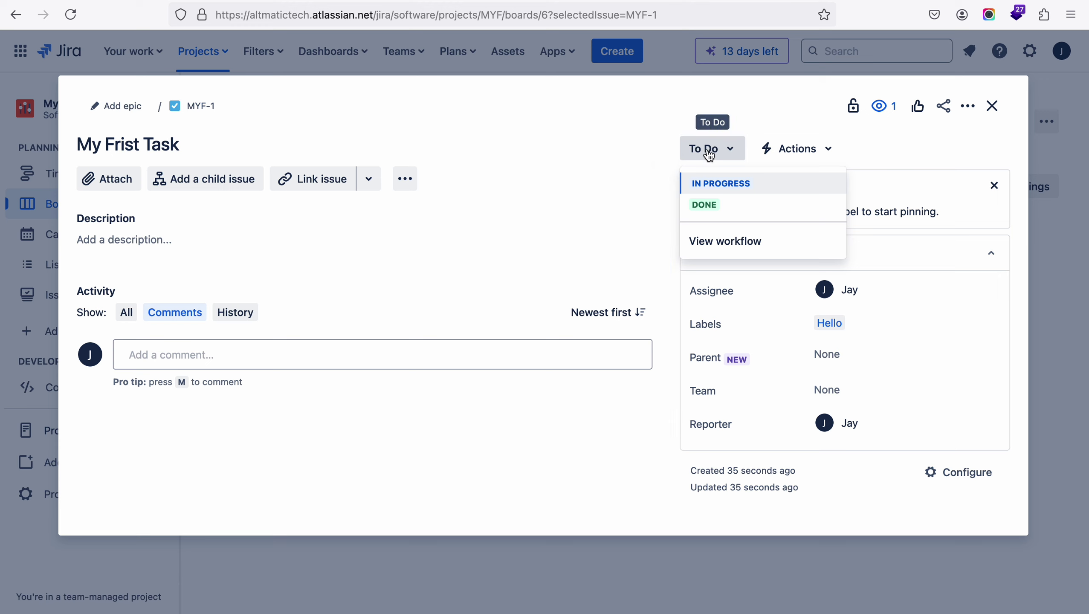
{"action": "left_click", "coordinate": [712, 184]}
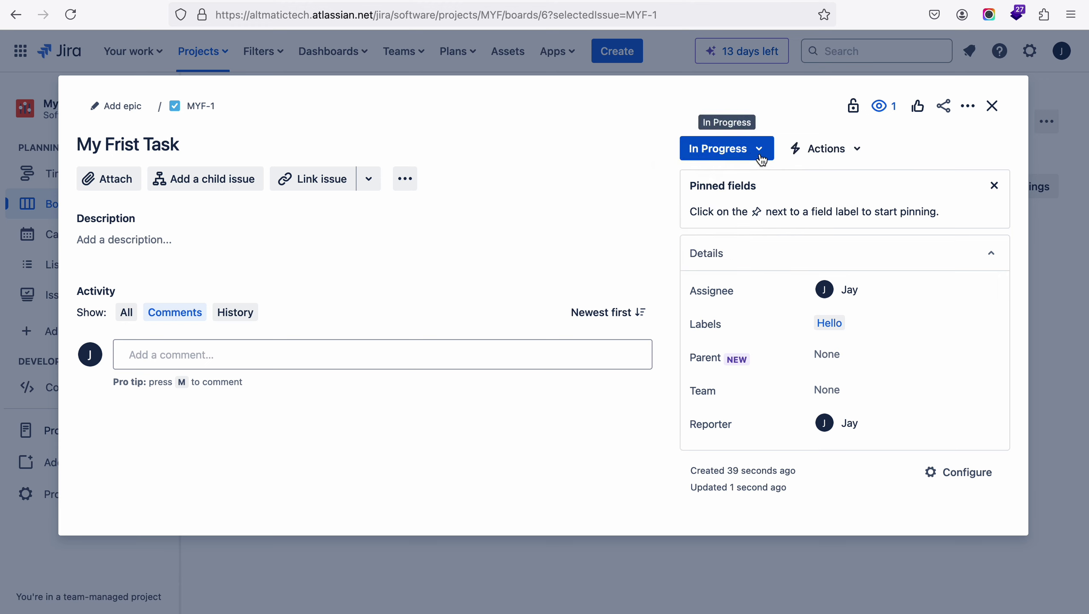
{"action": "left_click", "coordinate": [991, 105]}
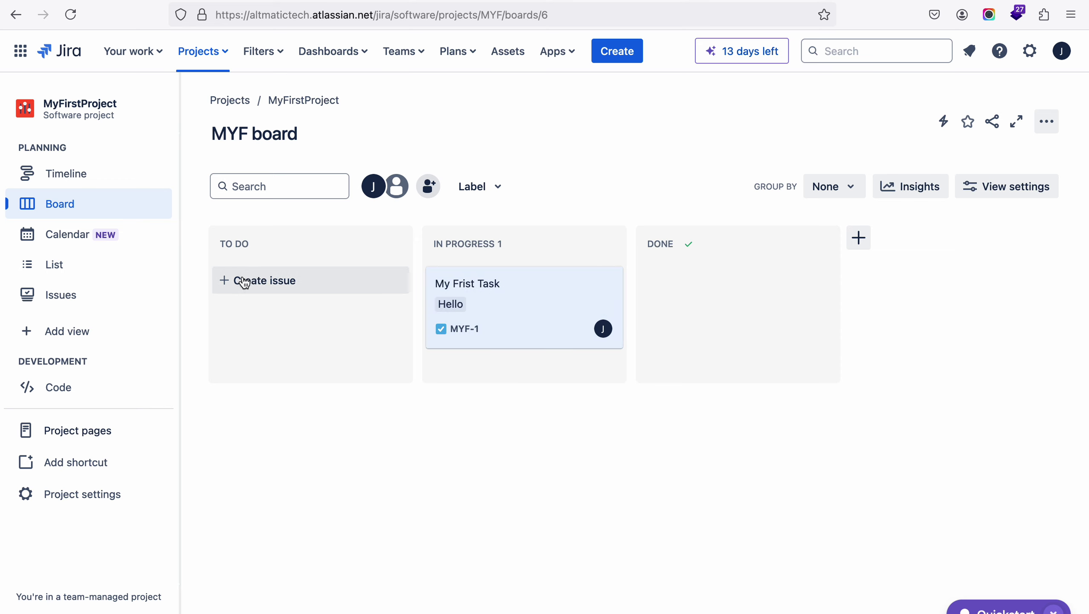
Create a task named "Second Task" in the board's To Do column
{"action": "left_click", "coordinate": [260, 280]}
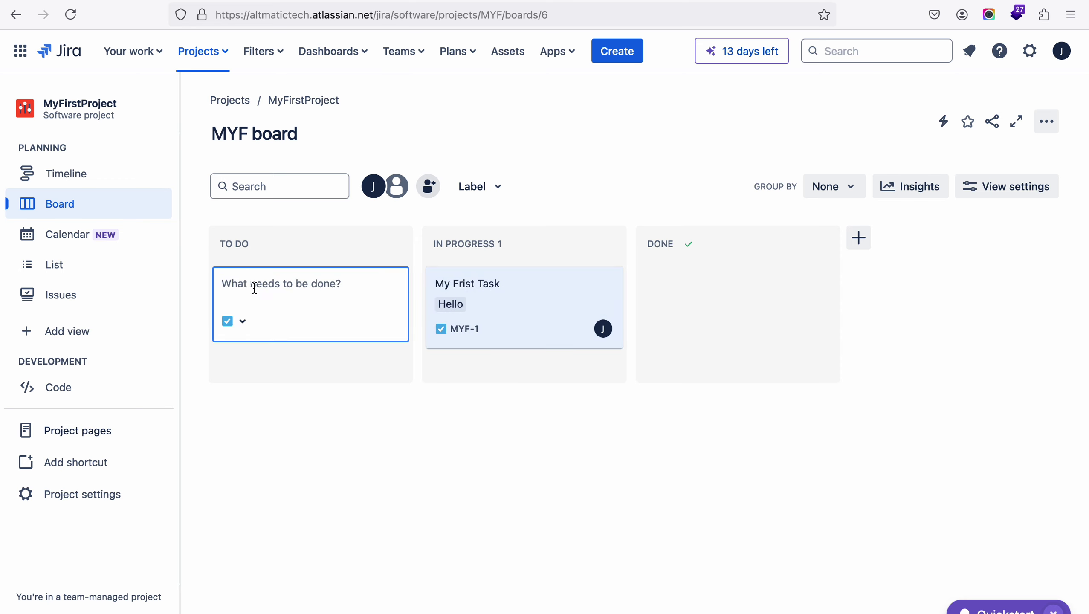
{"action": "type", "text": "Secind Task"}
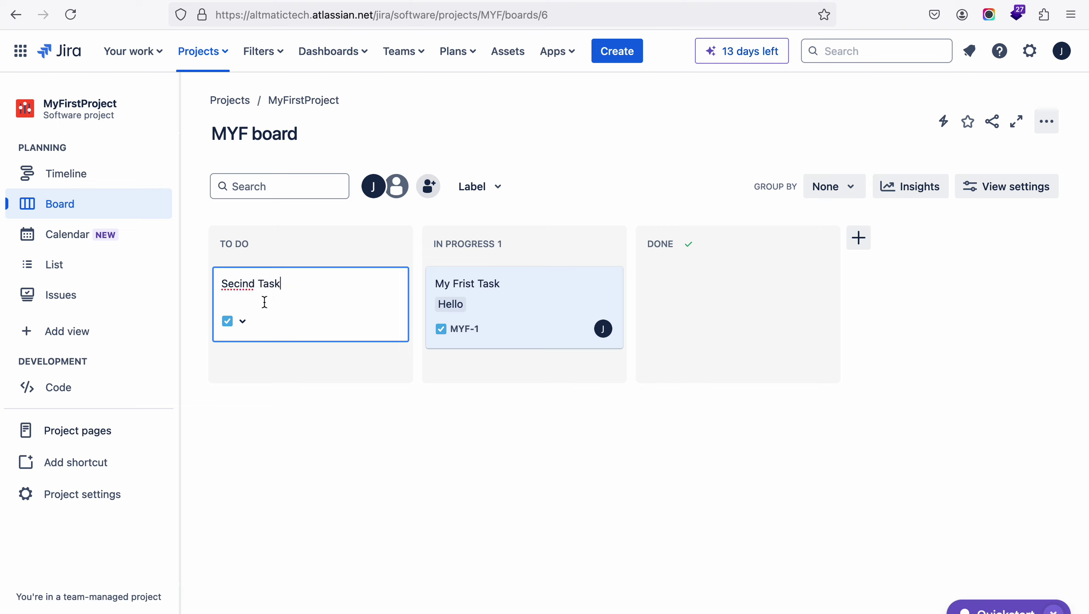
{"action": "key", "text": "BackSpace"}
{"action": "type", "text": "o"}
{"action": "type", "text": "k"}
{"action": "key", "text": "BackSpace"}
{"action": "type", "text": "o"}
{"action": "key", "text": "Return"}
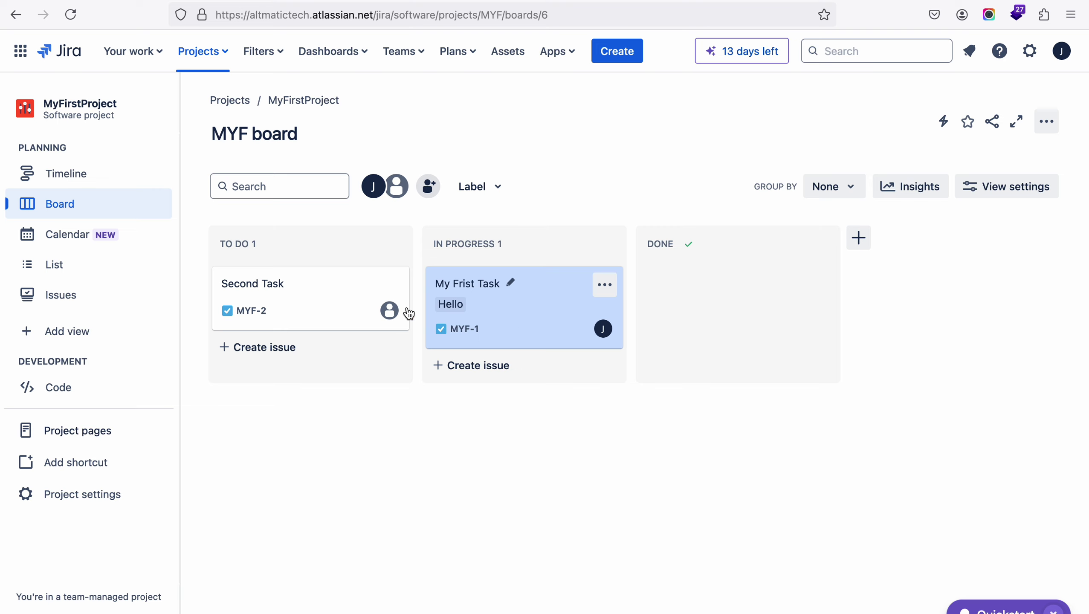
Move My Frist Task to the Done column and add a board column named Qa after it
{"action": "left_click_drag", "start_coordinate": [521, 303], "coordinate": [677, 293]}
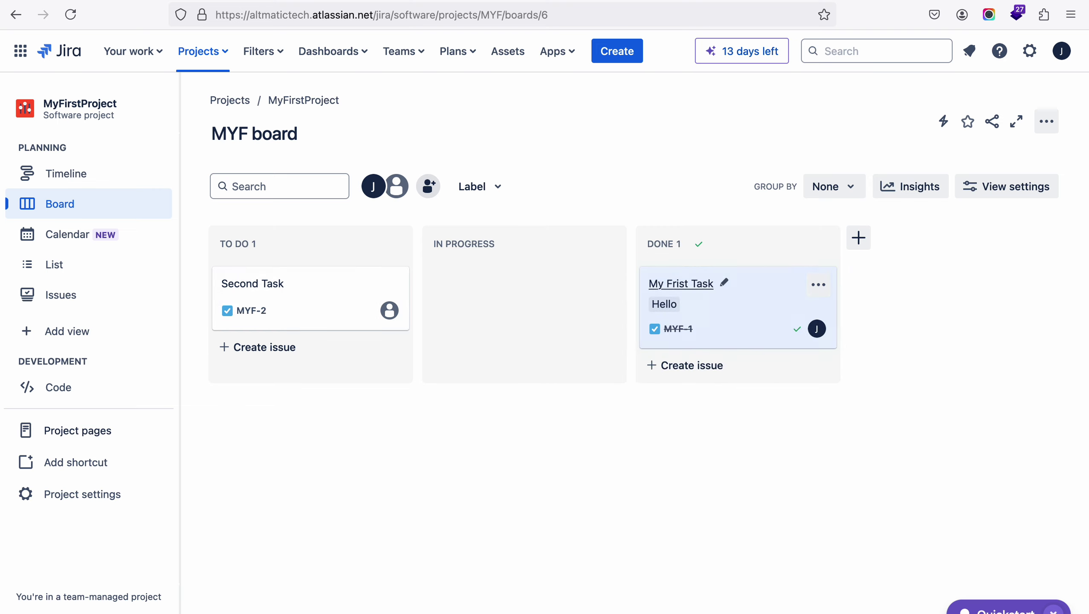
{"action": "left_click", "coordinate": [859, 238]}
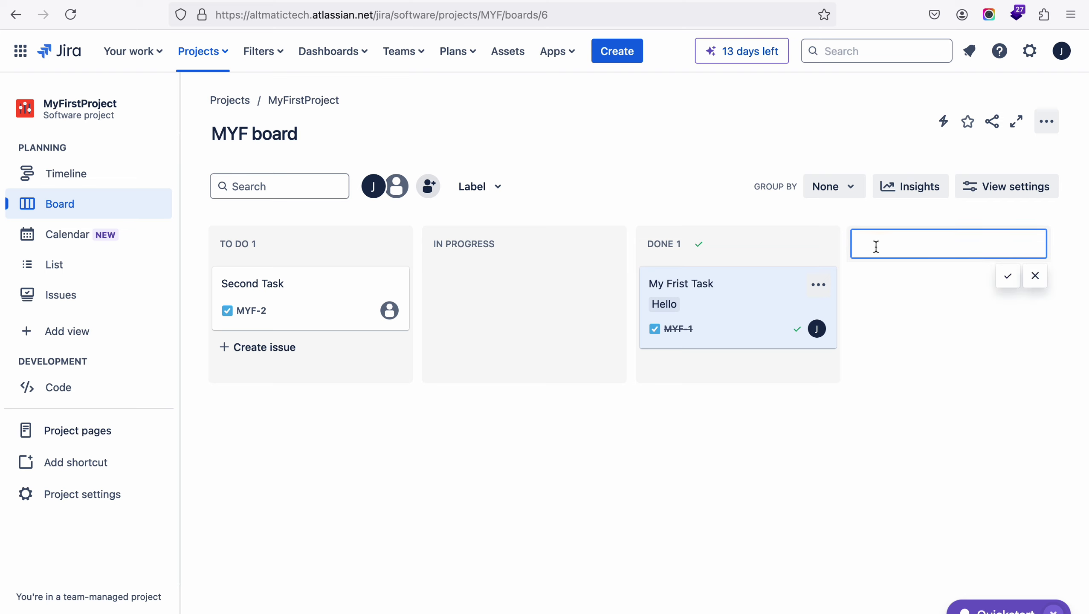
{"action": "key", "text": "Escape"}
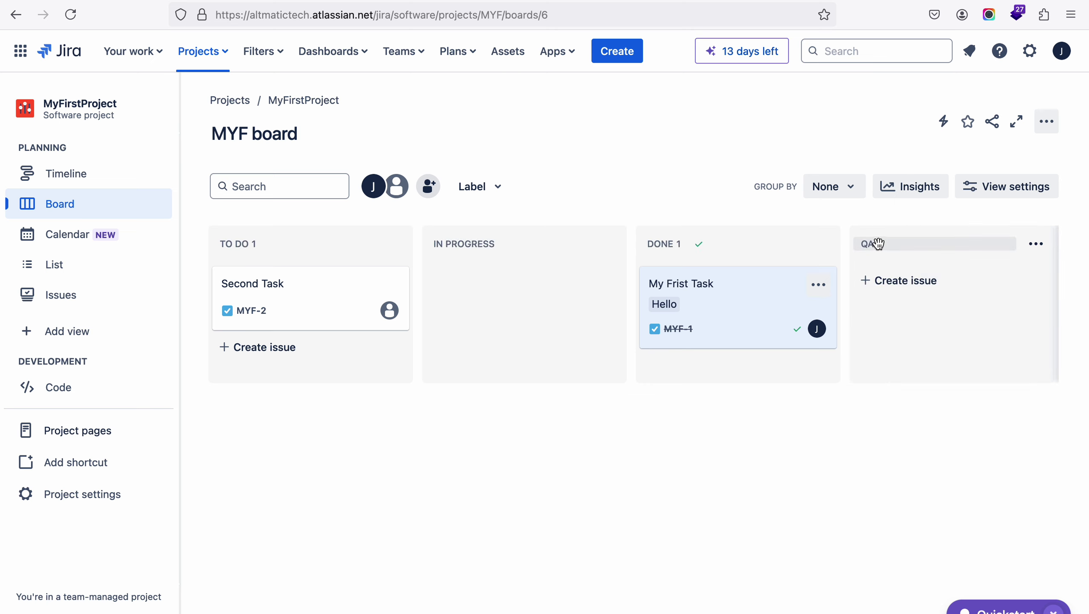
{"action": "left_click", "coordinate": [878, 243]}
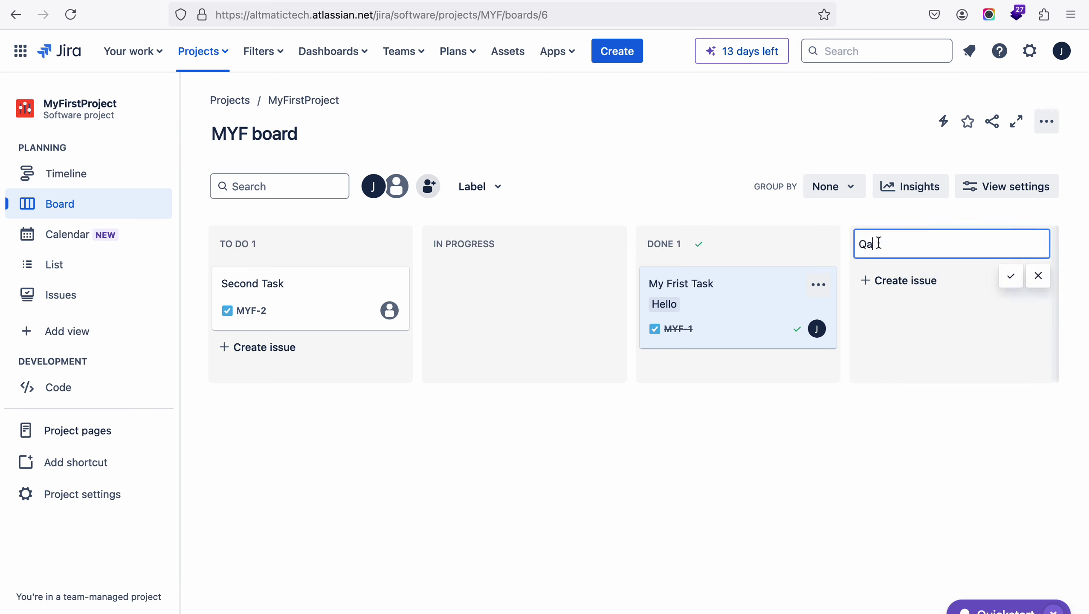
Switch to TeamManagedProject and open its backlog
{"action": "left_click", "coordinate": [196, 60]}
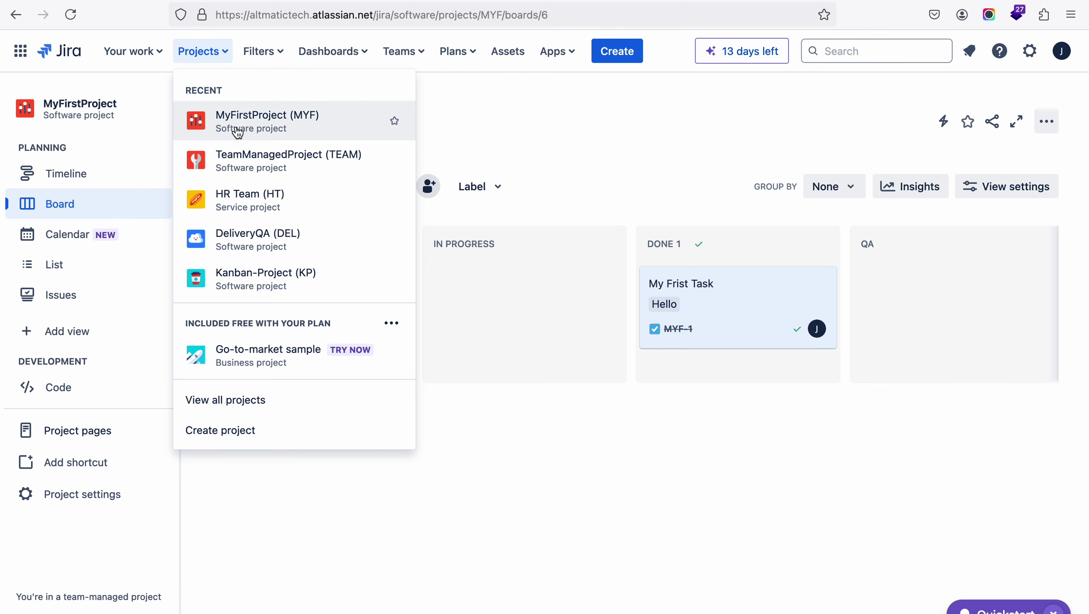
{"action": "left_click", "coordinate": [236, 160]}
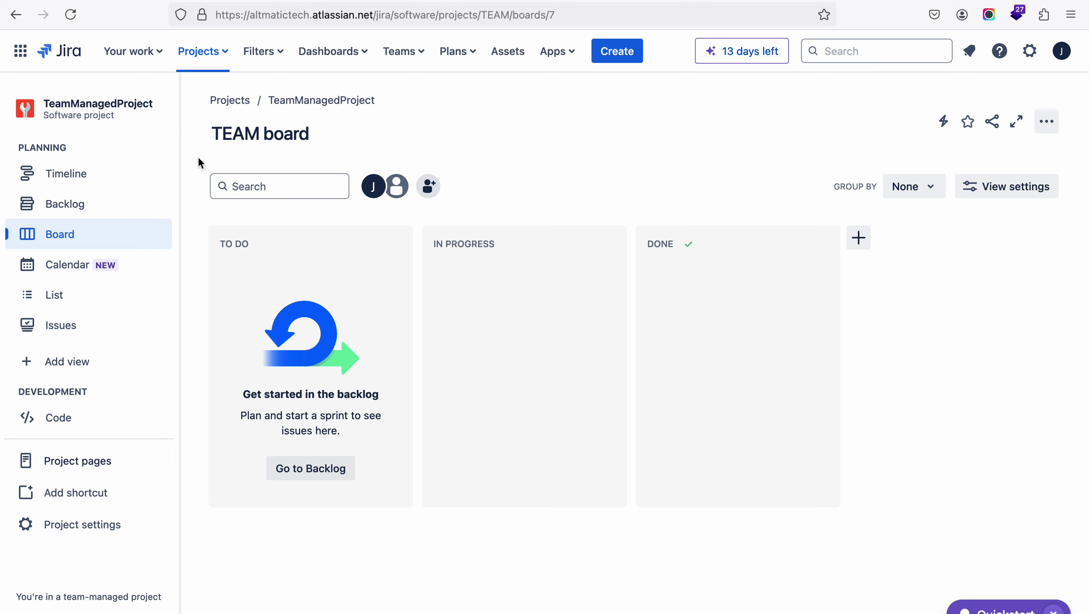
{"action": "left_click", "coordinate": [308, 470]}
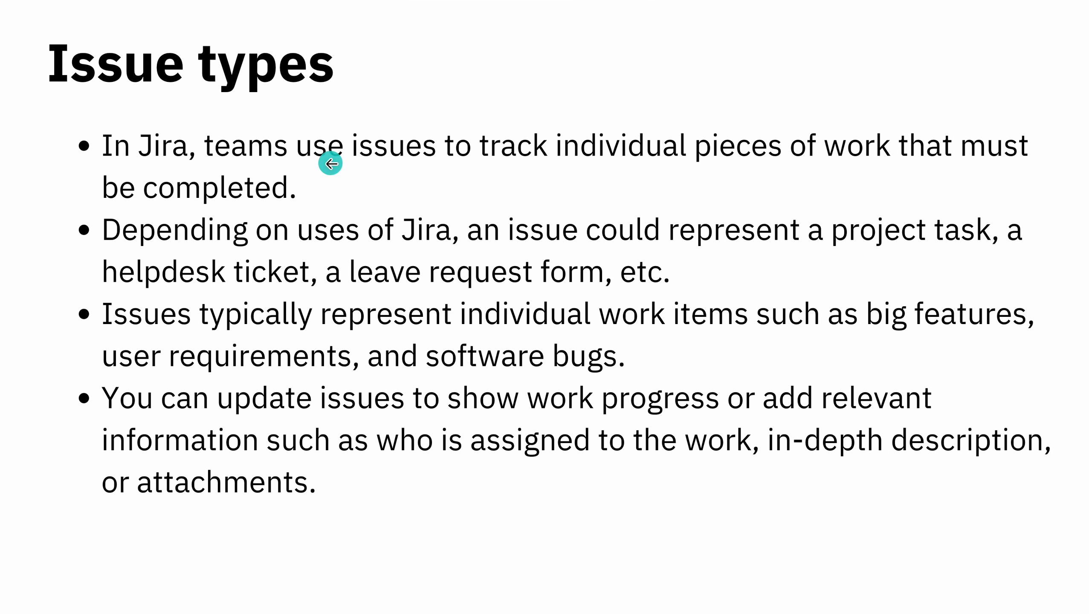
{"action": "key", "text": "Right"}
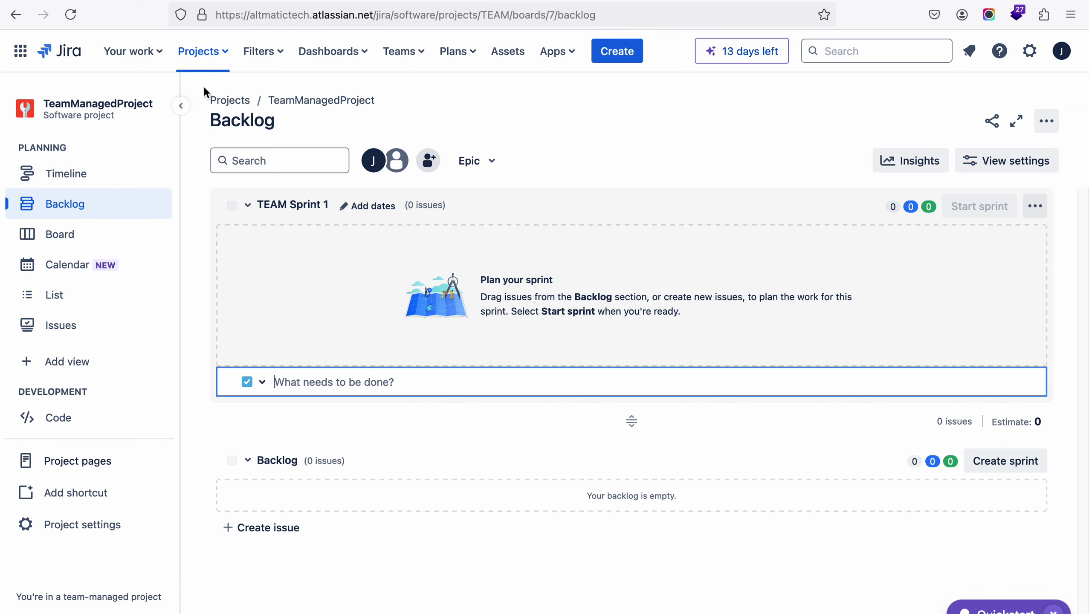
Open the timeline of MyFirstProject and create an epic named "Epick 1"
{"action": "left_click", "coordinate": [201, 51]}
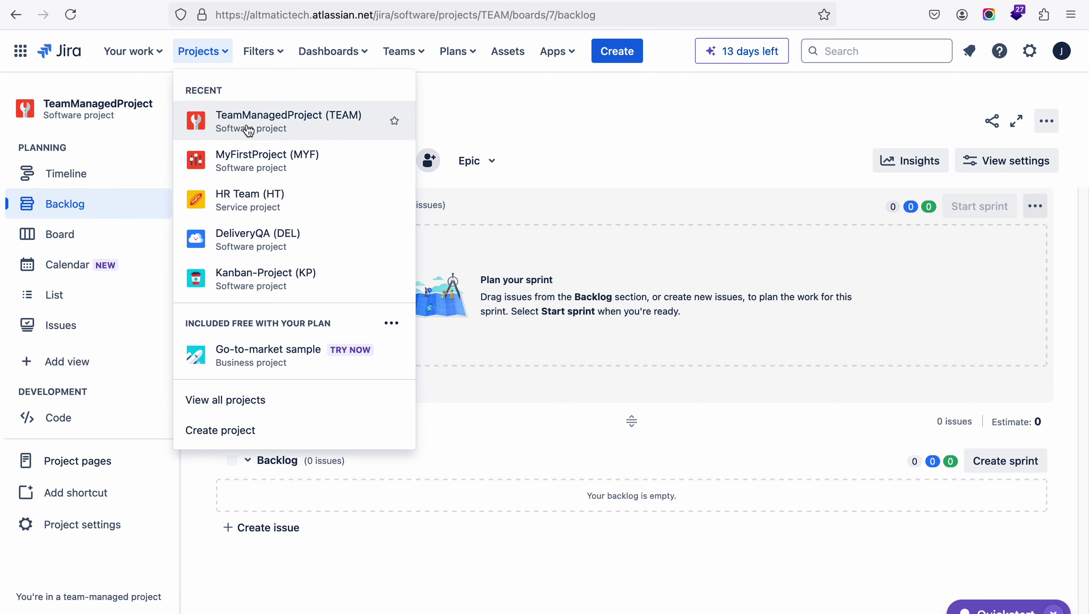
{"action": "left_click", "coordinate": [242, 153]}
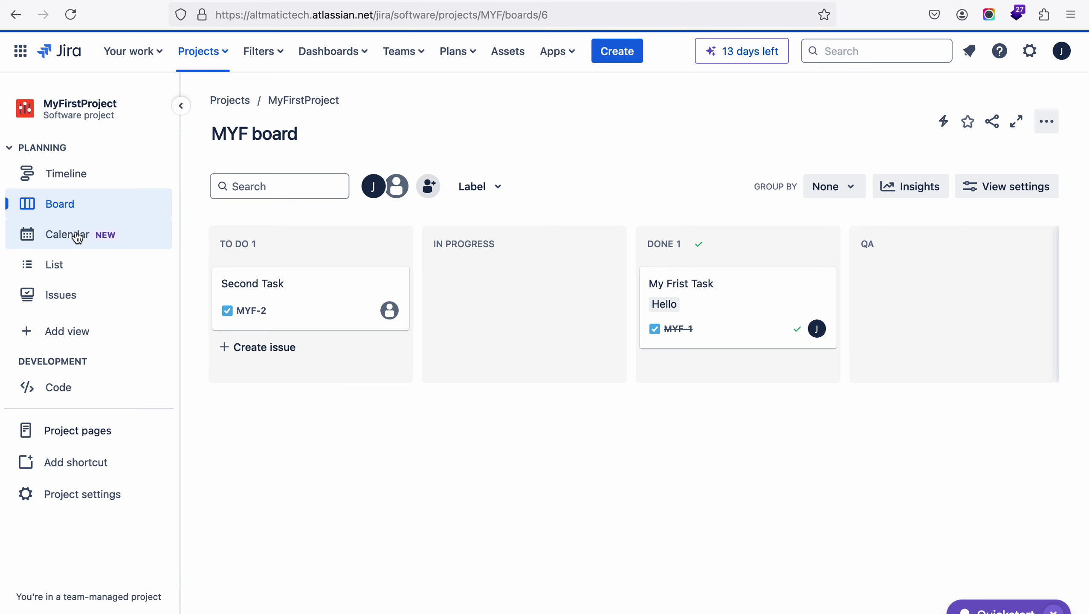
{"action": "left_click", "coordinate": [68, 177]}
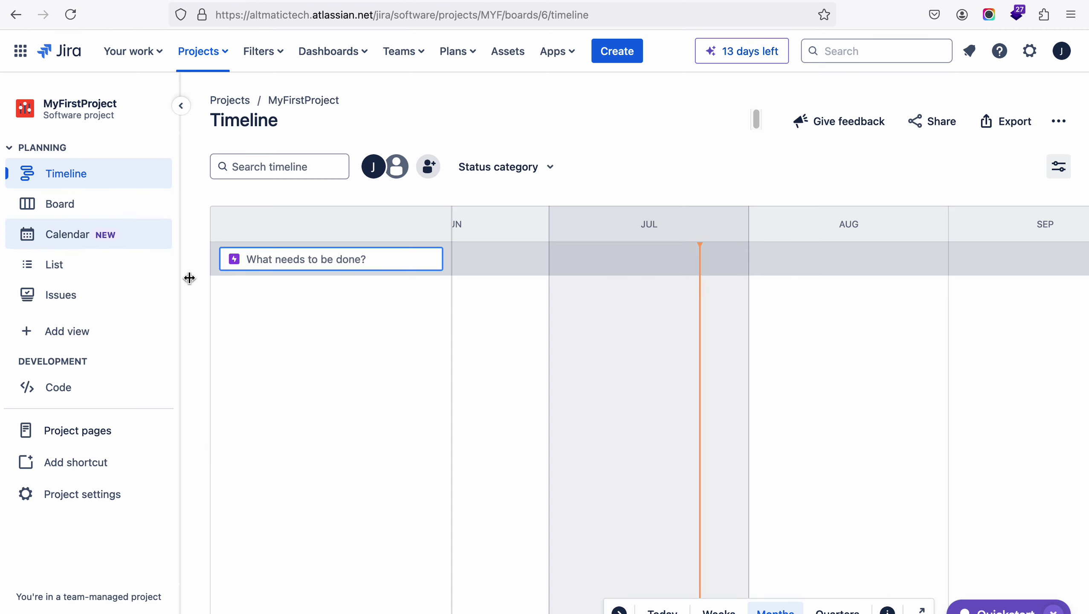
{"action": "left_click", "coordinate": [258, 366]}
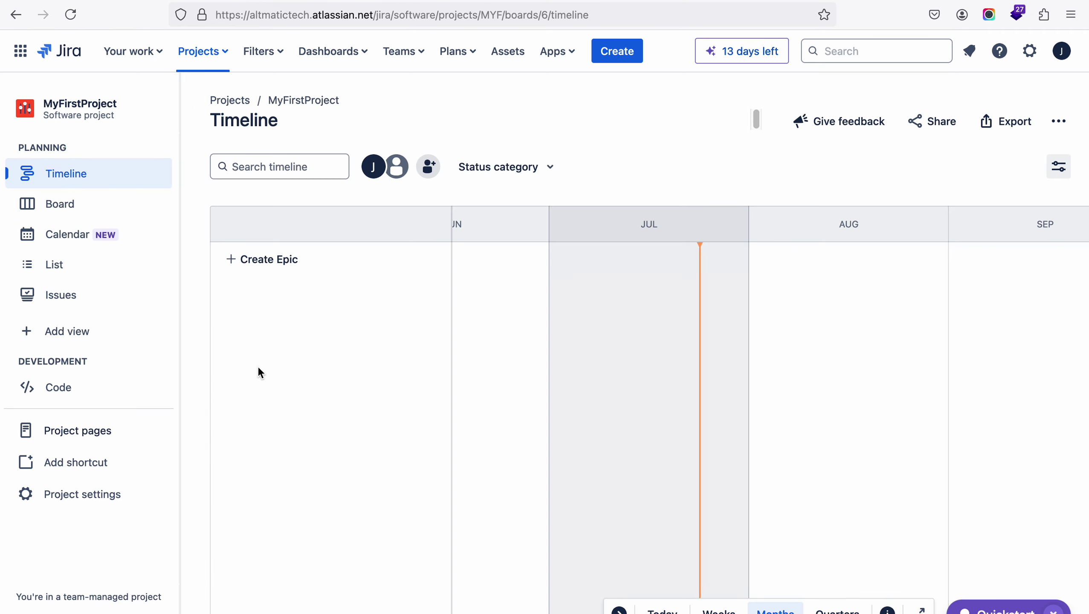
{"action": "left_click", "coordinate": [239, 261]}
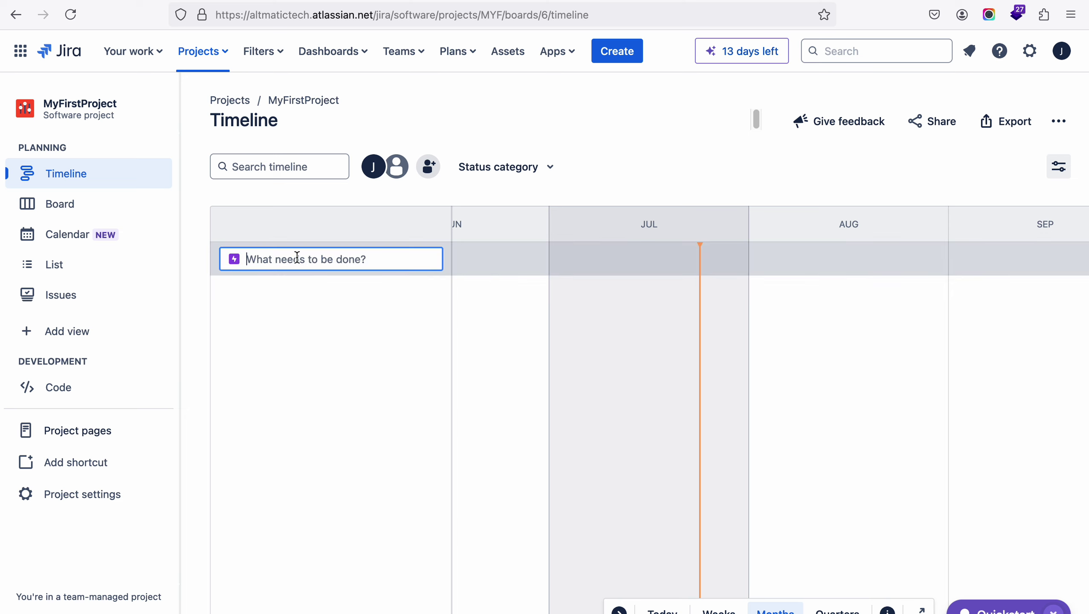
{"action": "type", "text": "Exppick 1"}
{"action": "key", "text": "Return"}
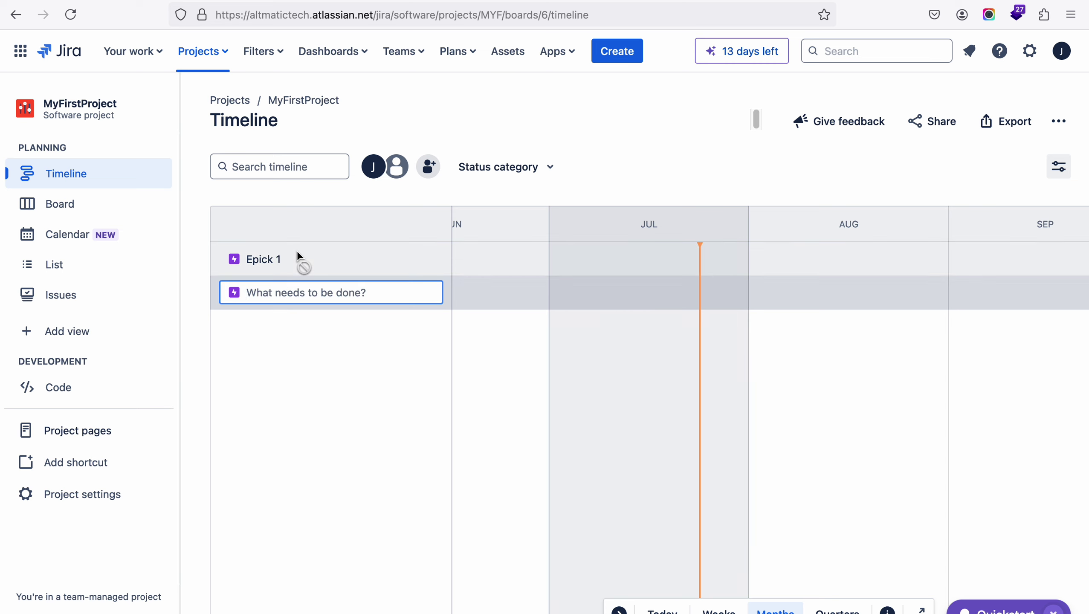
Create two more epics named "Epick 2" and "Epick 3" on the timeline
{"action": "type", "text": "Epi"}
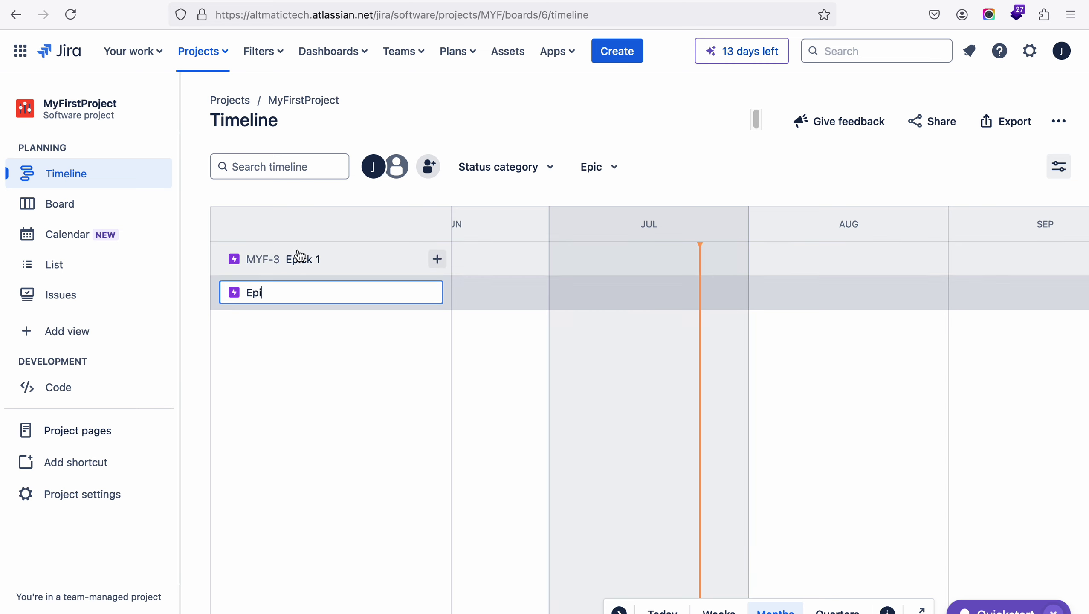
{"action": "type", "text": "ck 2"}
{"action": "key", "text": "Return"}
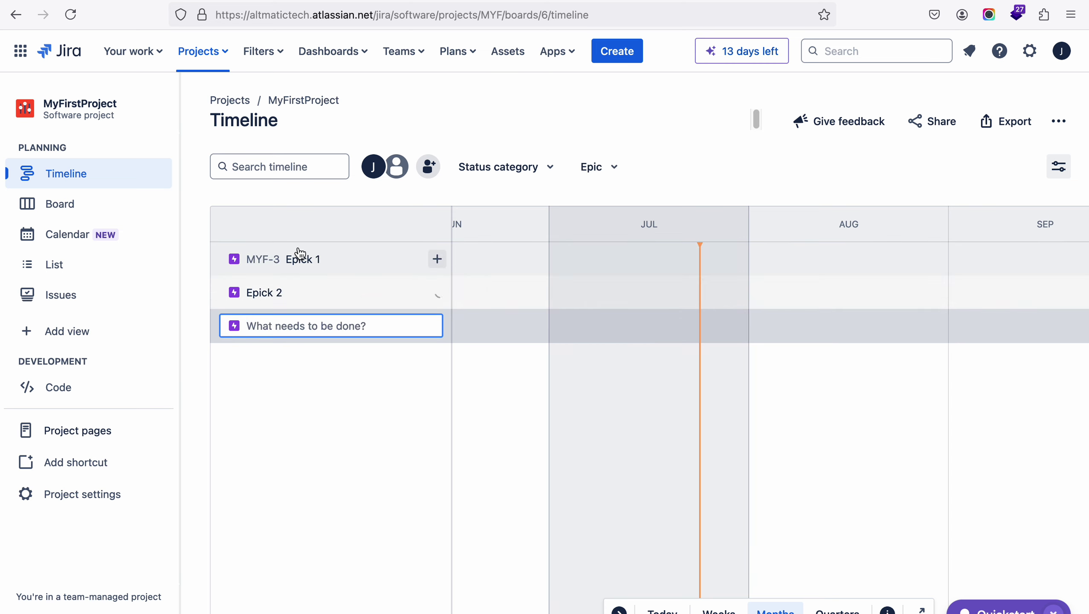
{"action": "type", "text": "Ep"}
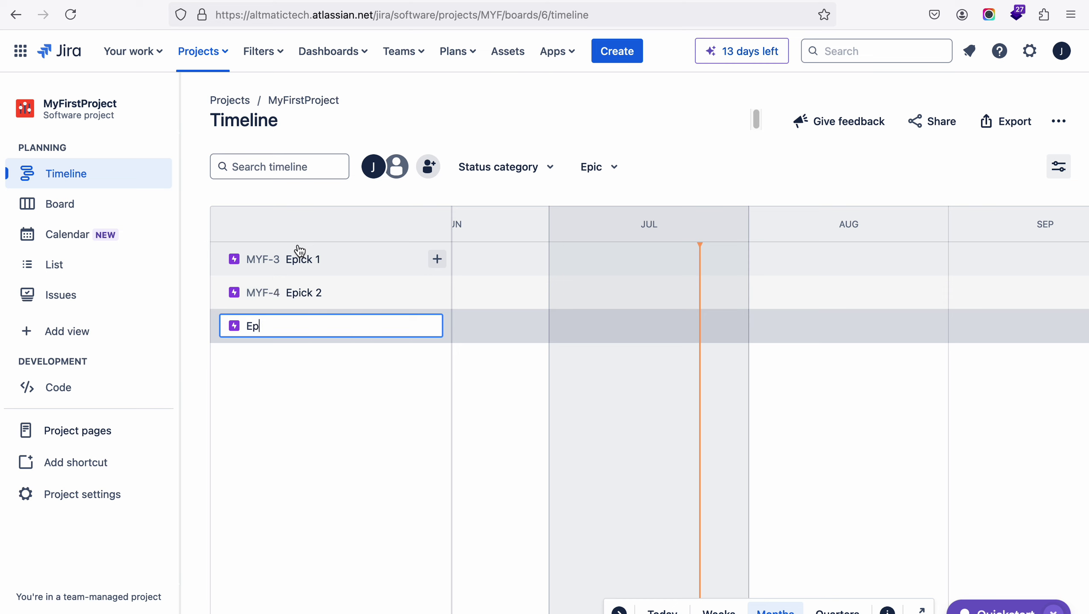
{"action": "type", "text": "ick 3"}
{"action": "key", "text": "Return"}
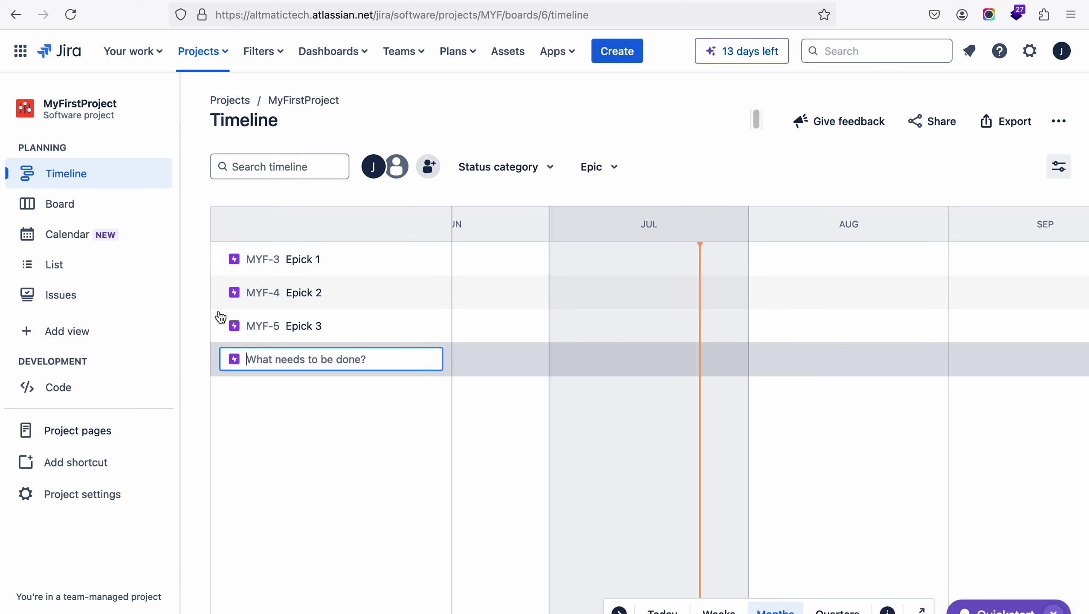
Create a child task named "First task" under Epick 1
{"action": "left_click", "coordinate": [443, 260]}
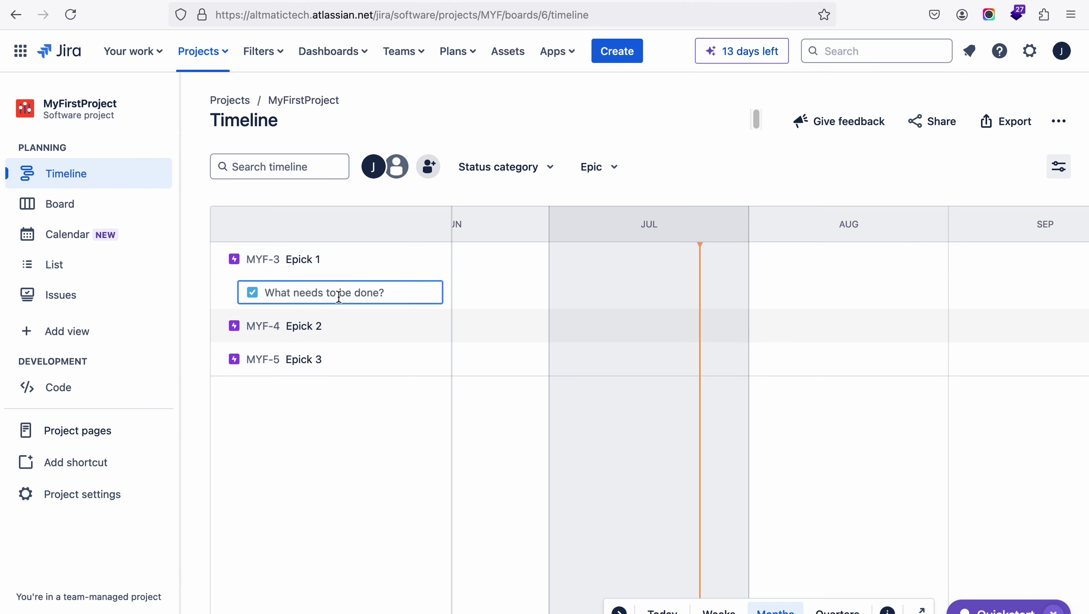
{"action": "type", "text": "First "}
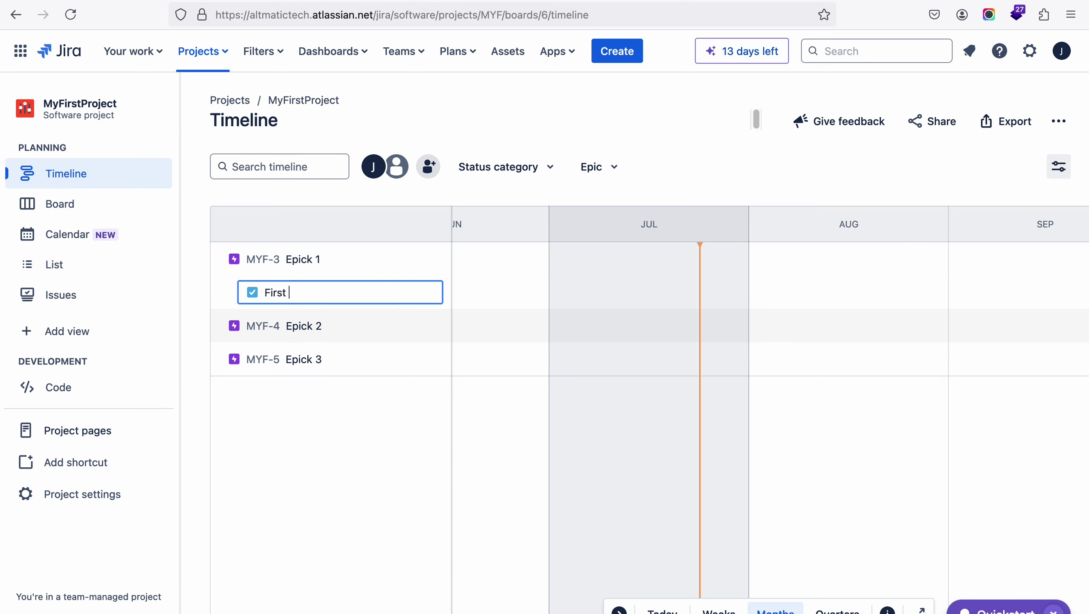
{"action": "type", "text": "task"}
{"action": "key", "text": "Return"}
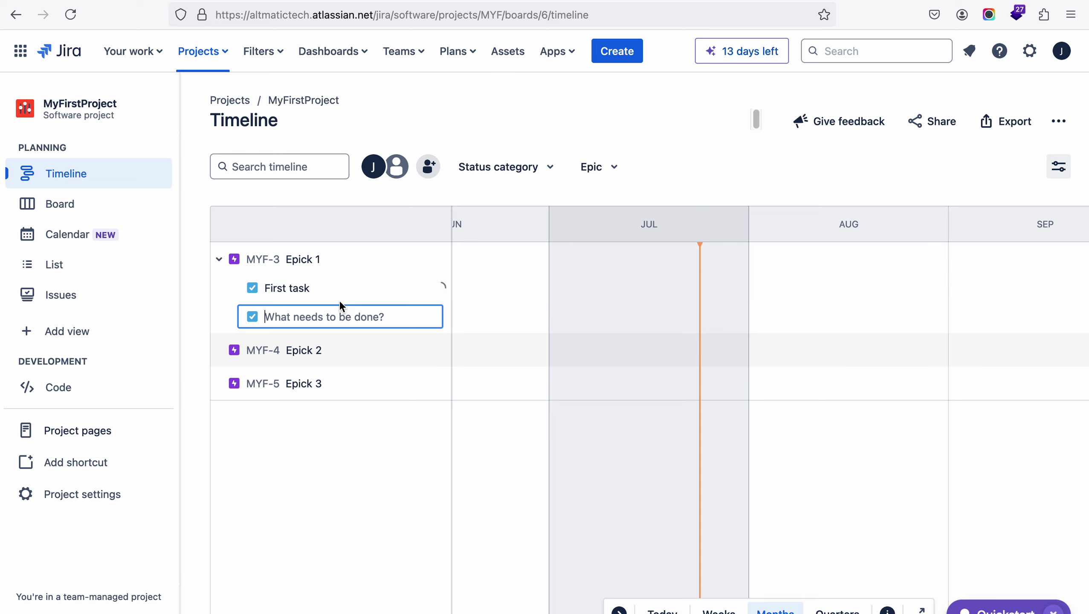
Create two further child tasks named "Second Task" and "Third Task" under Epick 1
{"action": "type", "text": "Second Task"}
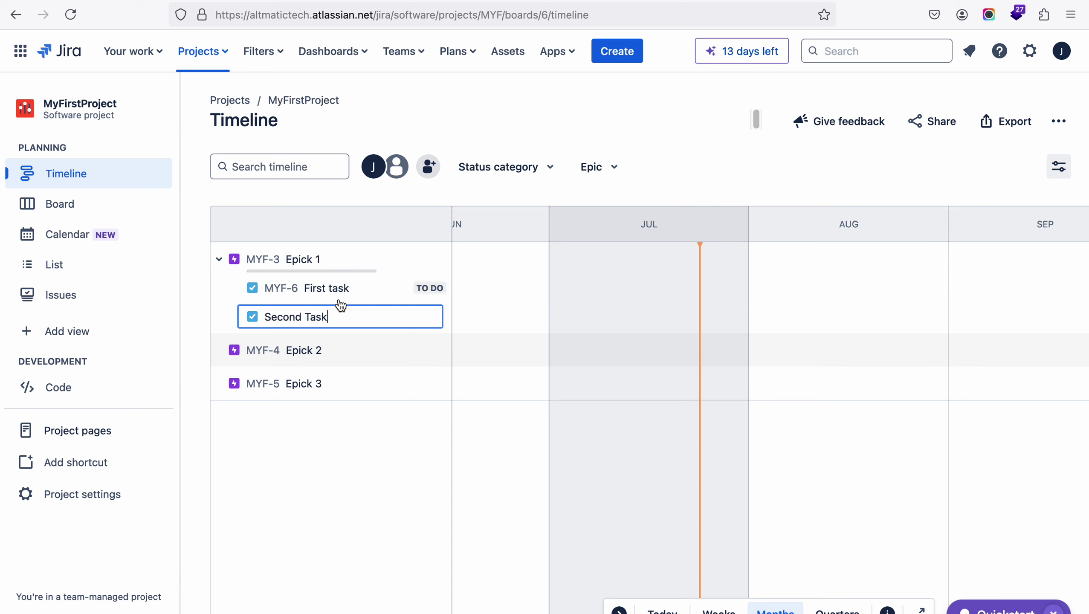
{"action": "key", "text": "Return"}
{"action": "type", "text": "Thord"}
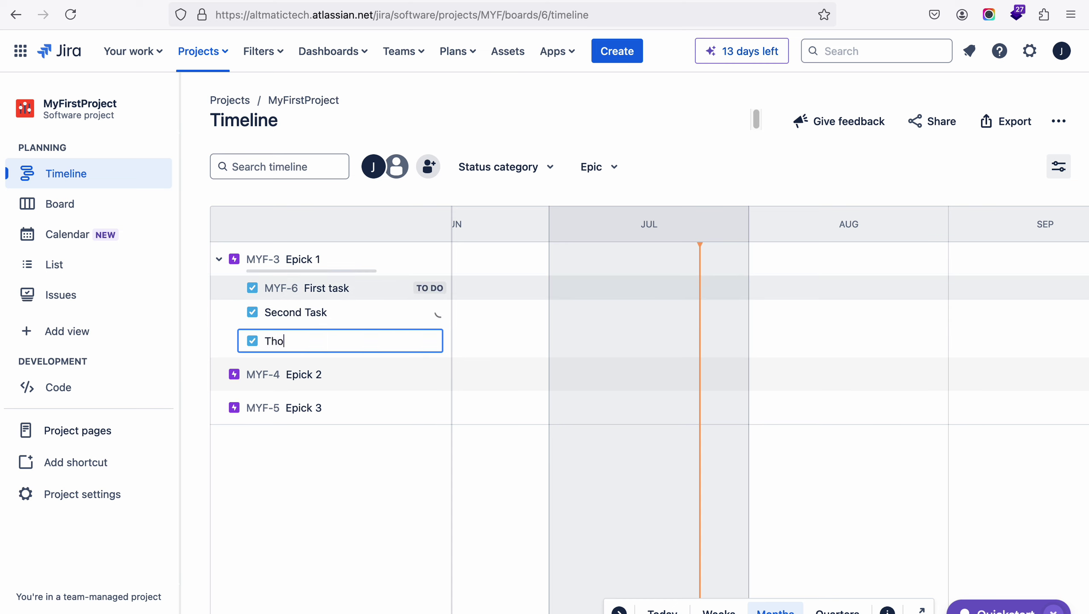
{"action": "key", "text": "BackSpace"}
{"action": "key", "text": "BackSpace"}
{"action": "key", "text": "BackSpace"}
{"action": "key", "text": "BackSpace"}
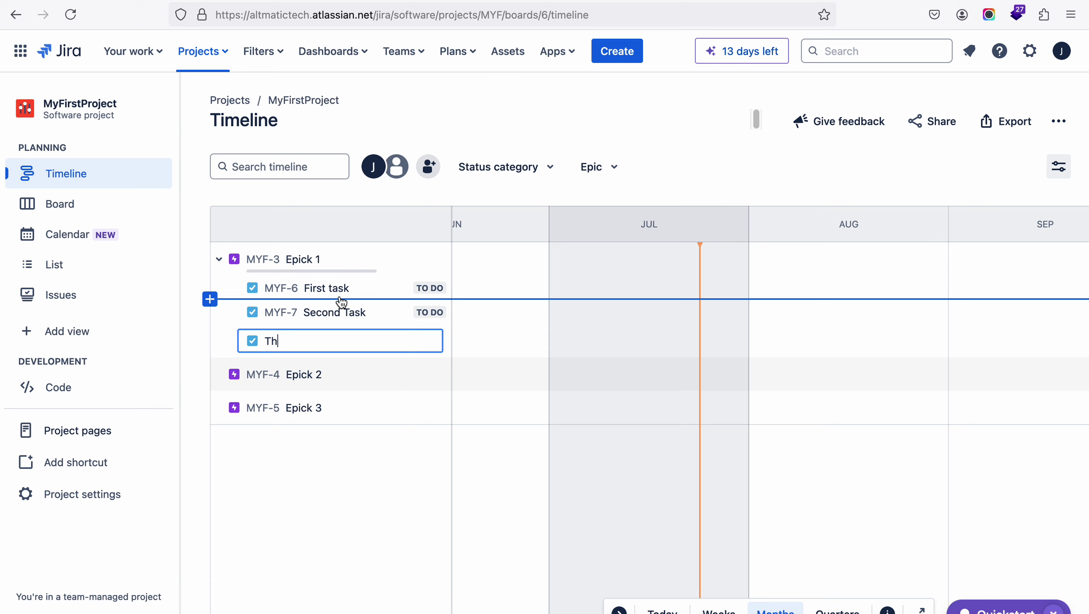
{"action": "type", "text": "ird Task"}
{"action": "key", "text": "Return"}
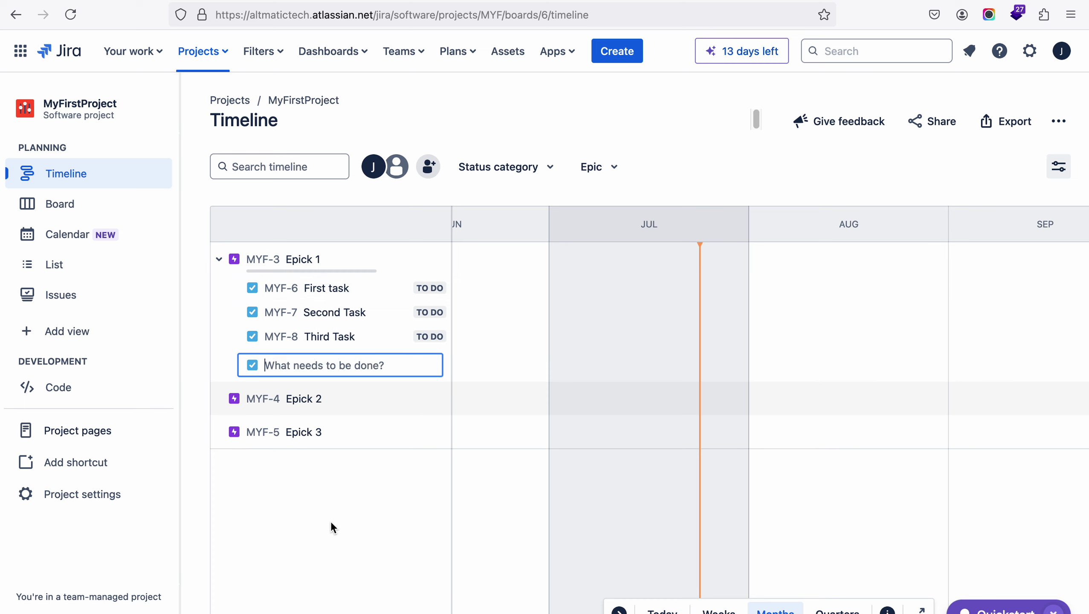
Return to the board, view the details of the Second Task that has no epic, and close them
{"action": "left_click", "coordinate": [77, 215]}
{"action": "scroll", "coordinate": [273, 368], "scroll_direction": "down", "scroll_amount": 1}
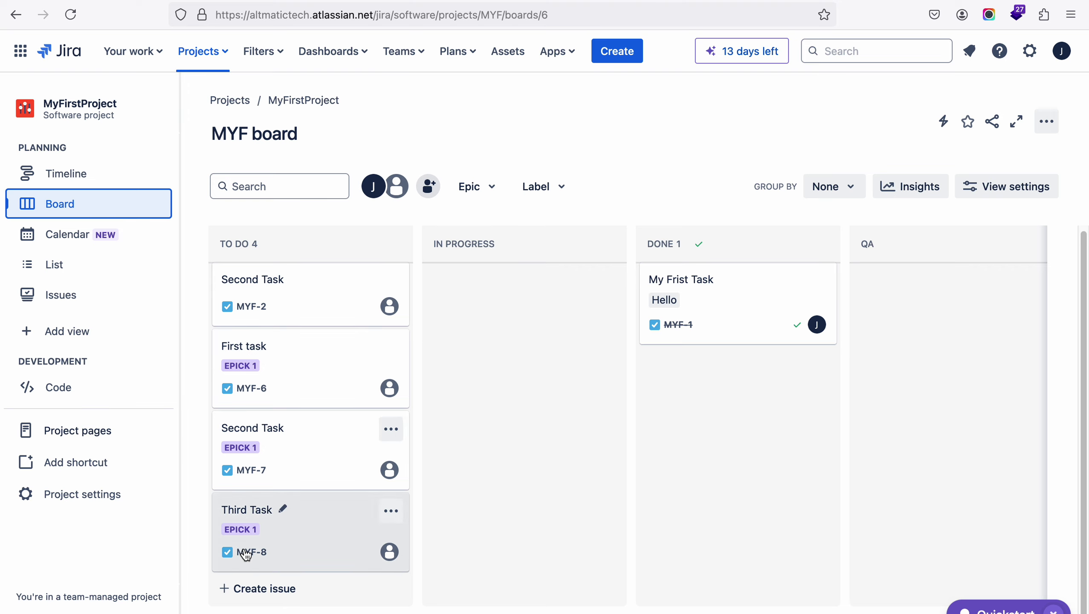
{"action": "left_click", "coordinate": [316, 298]}
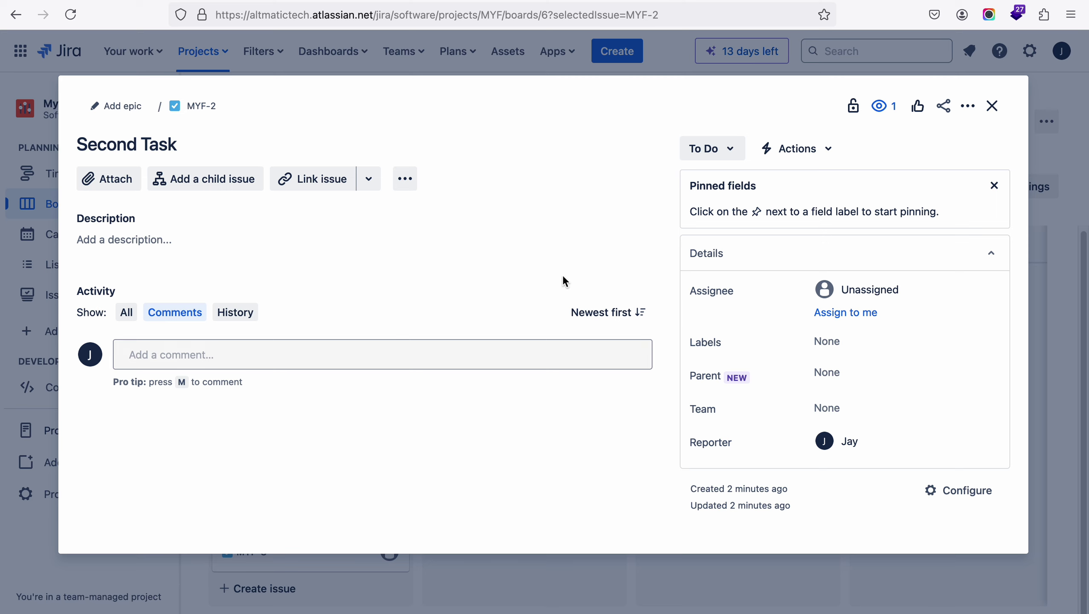
{"action": "left_click", "coordinate": [993, 105]}
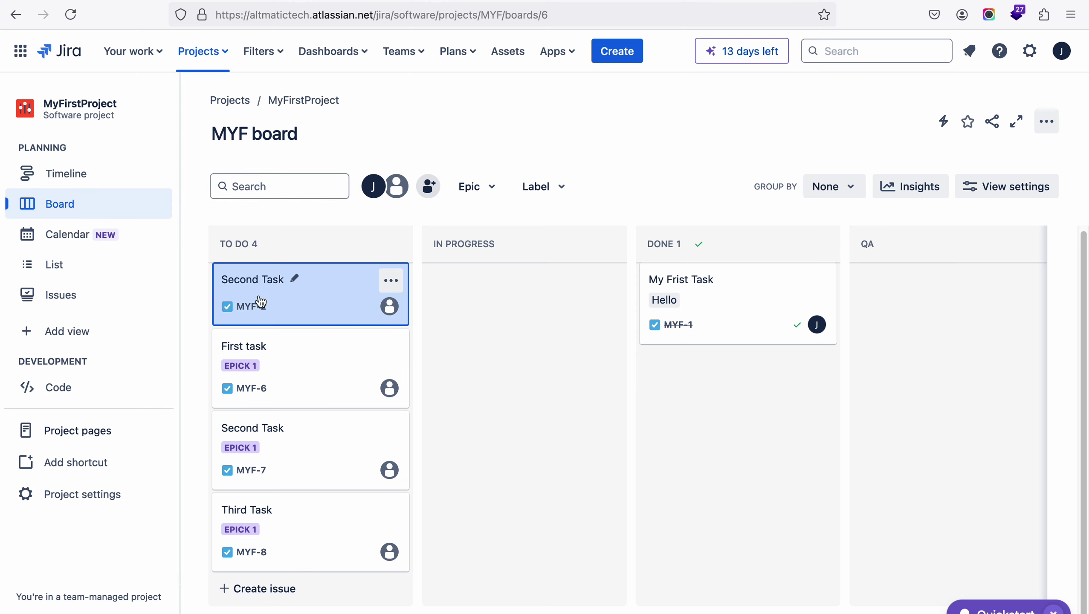
Open the issue type management from a new To Do issue and examine the Task type's name and description
{"action": "left_click", "coordinate": [274, 590]}
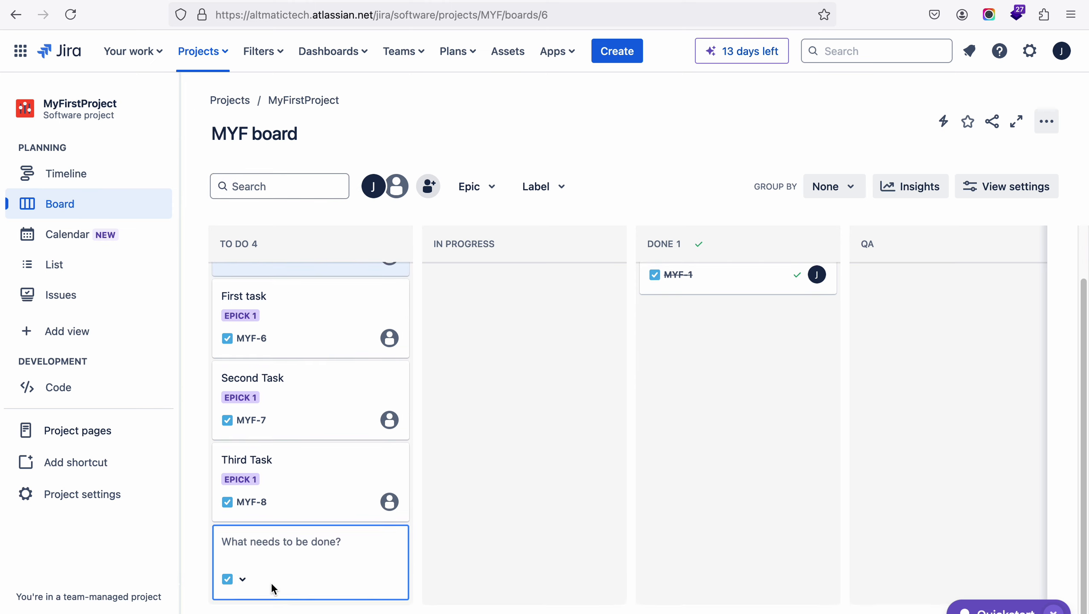
{"action": "left_click", "coordinate": [240, 584]}
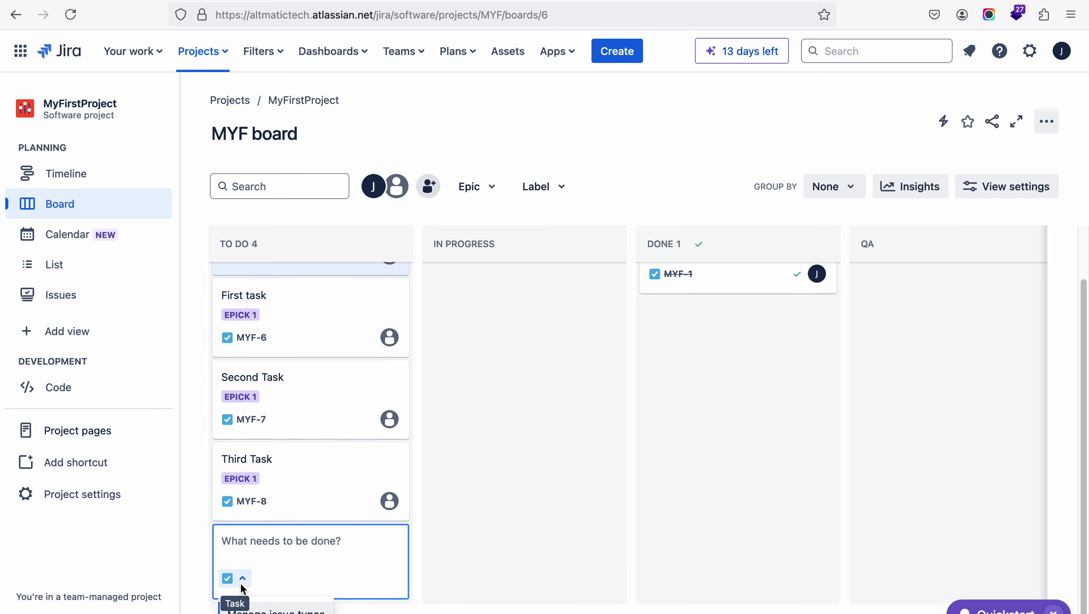
{"action": "left_click", "coordinate": [275, 610]}
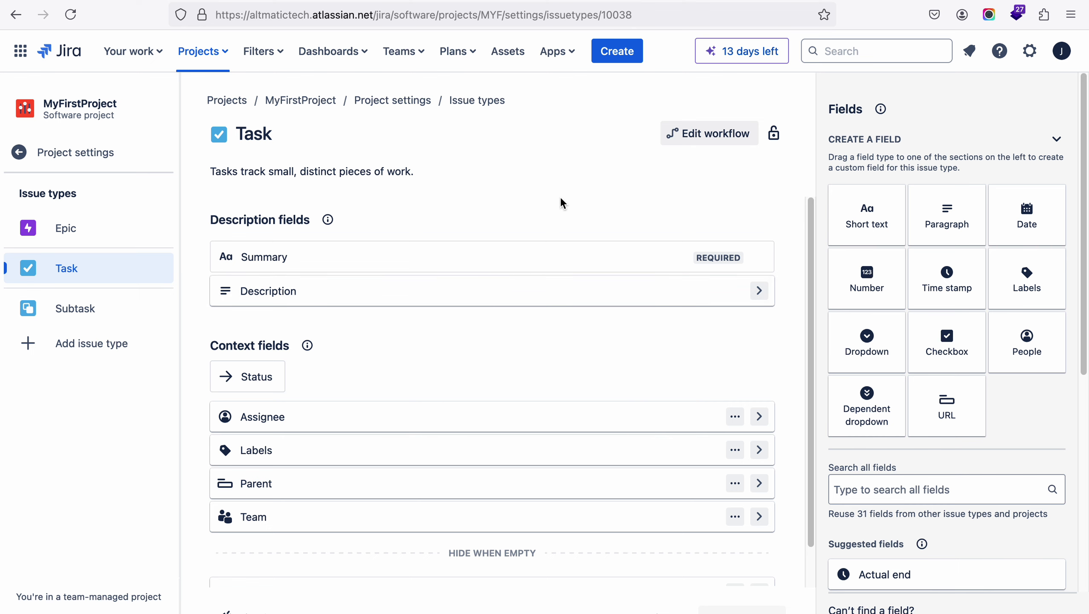
{"action": "left_click", "coordinate": [483, 163]}
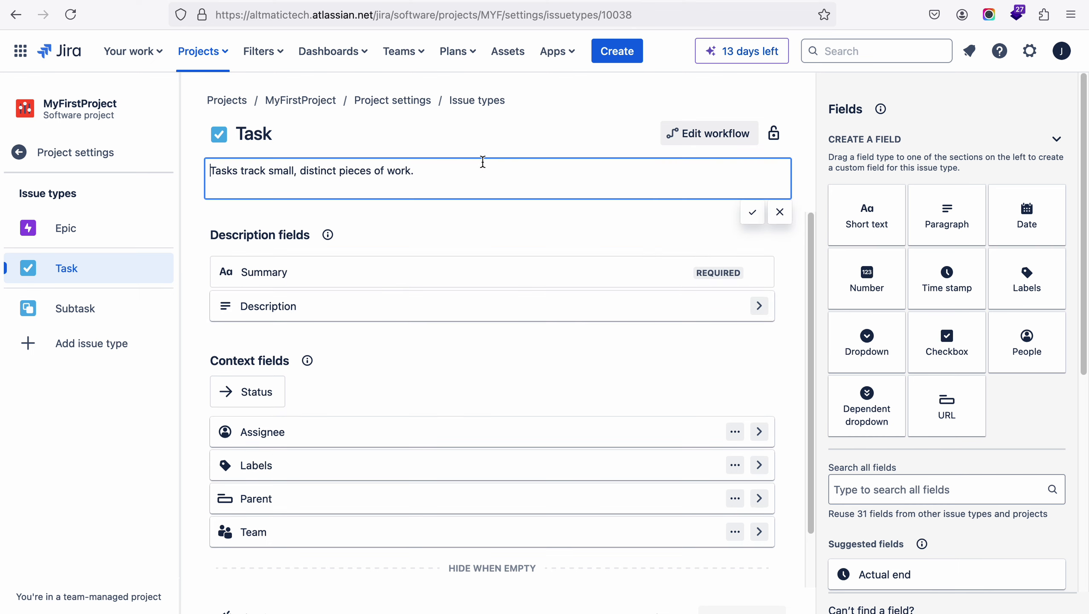
{"action": "left_click", "coordinate": [257, 136]}
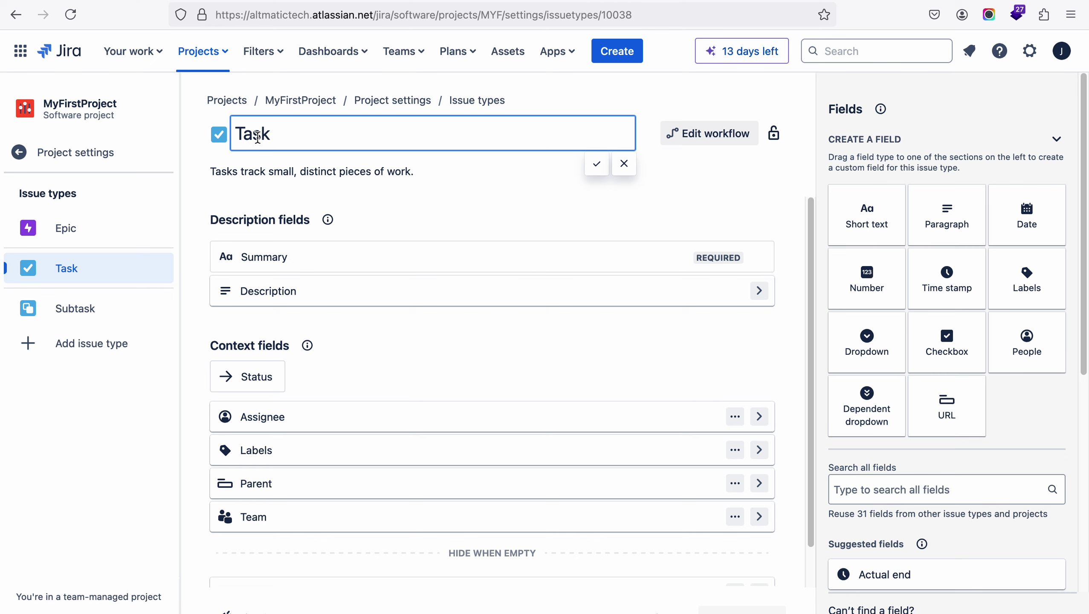
{"action": "left_click", "coordinate": [192, 211]}
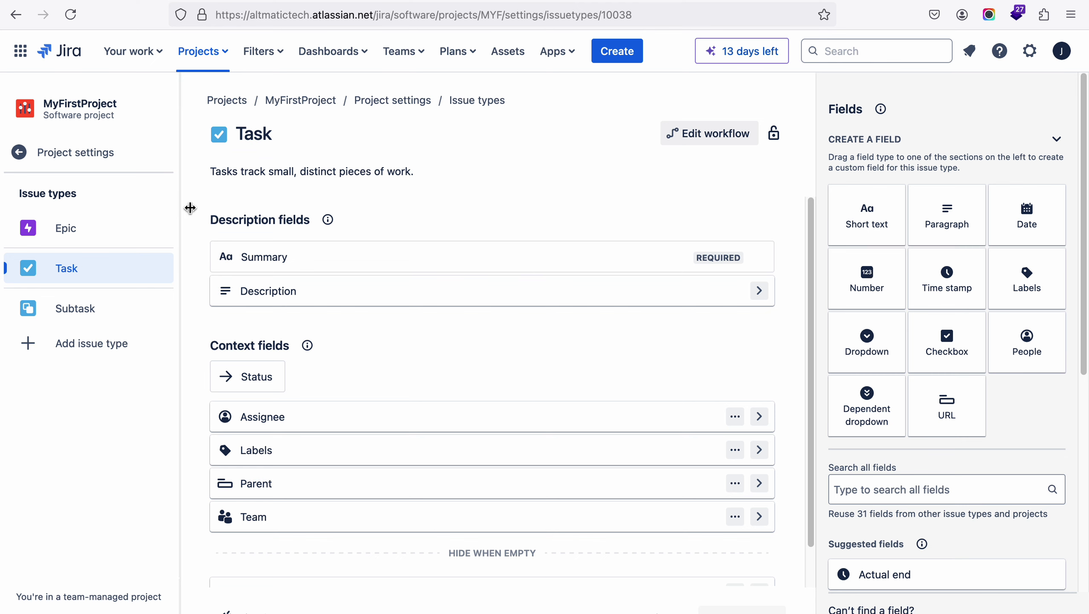
{"action": "left_click", "coordinate": [80, 275]}
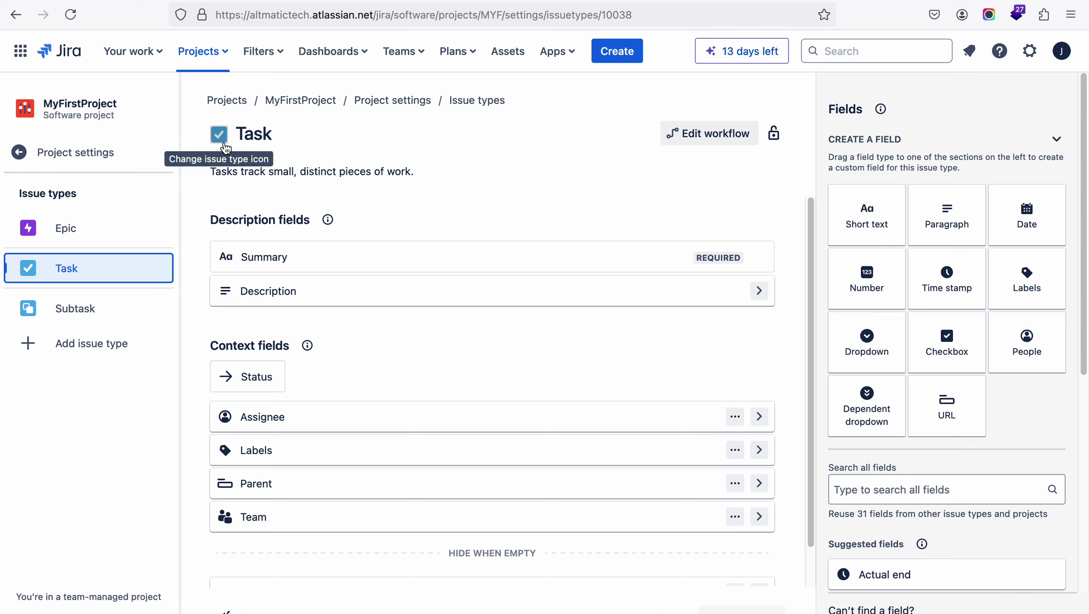
Switch to TeamManagedProject, view its backlog, and open its timeline
{"action": "left_click", "coordinate": [217, 50]}
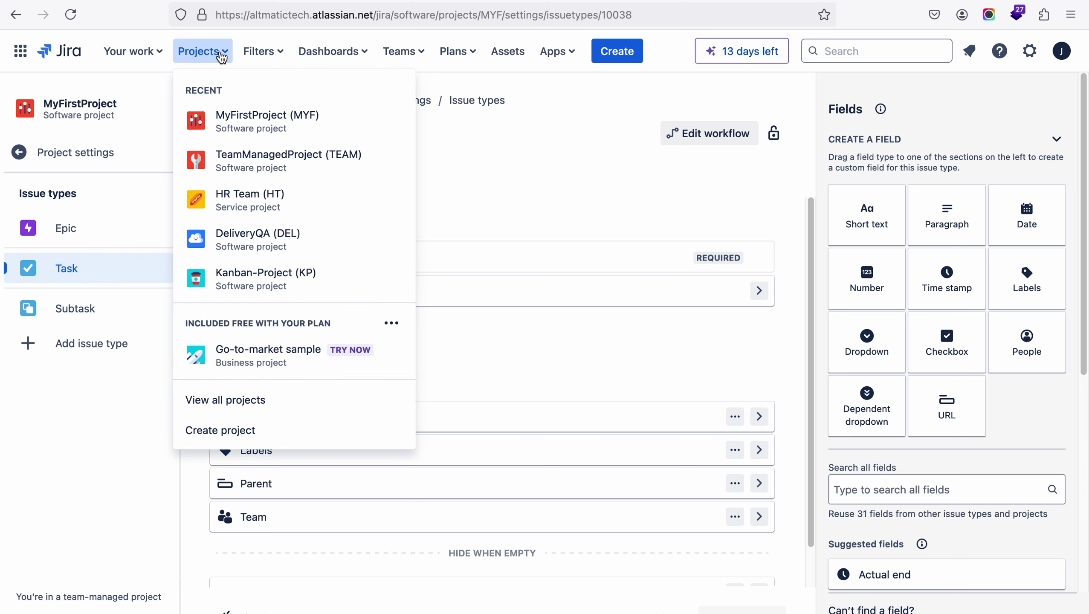
{"action": "left_click", "coordinate": [250, 157]}
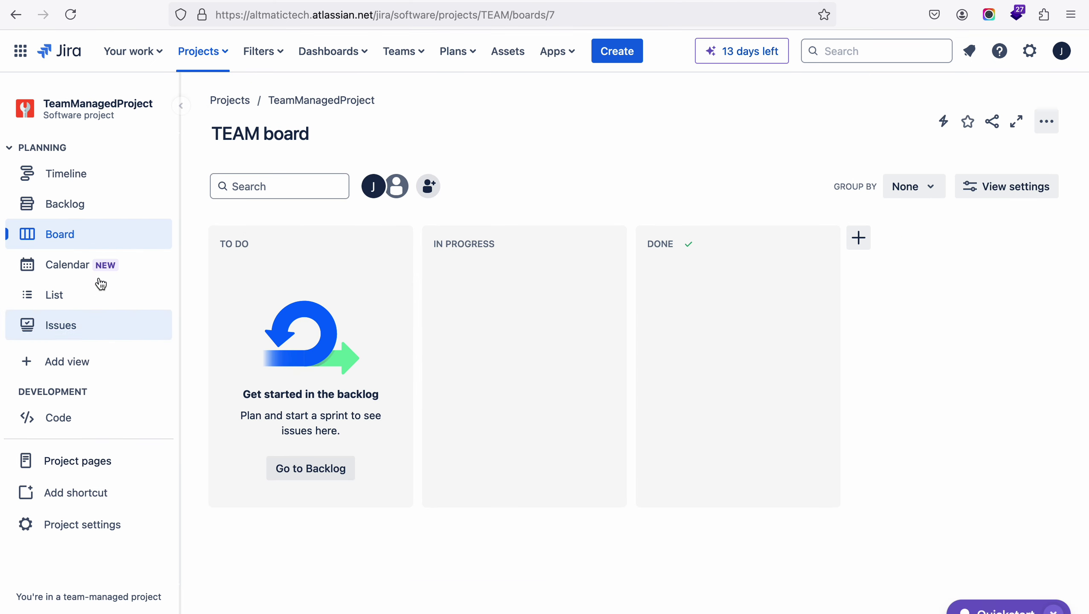
{"action": "left_click", "coordinate": [75, 204]}
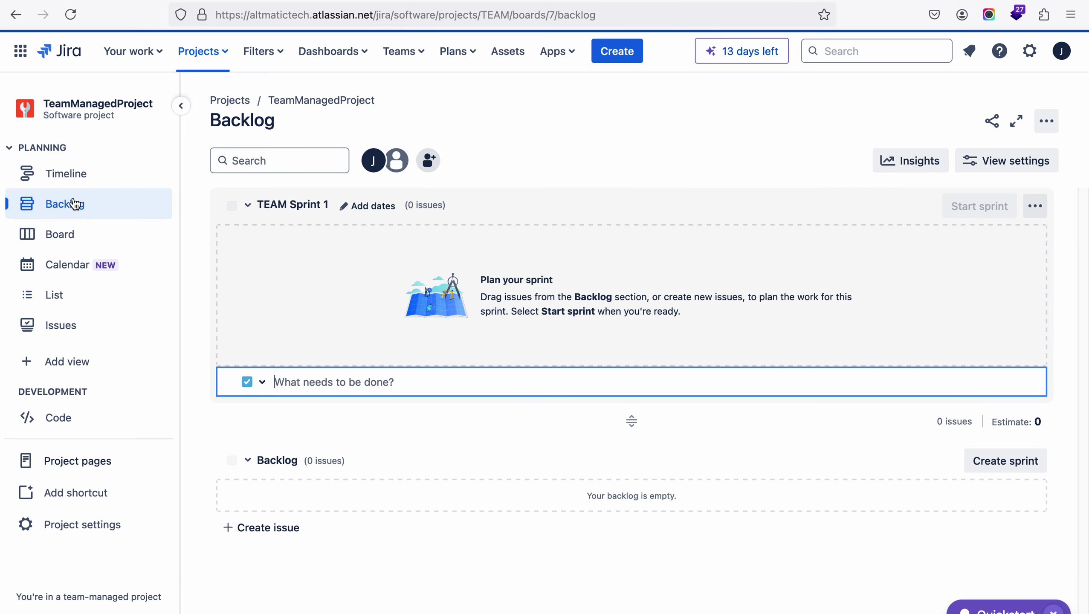
{"action": "left_click", "coordinate": [82, 178]}
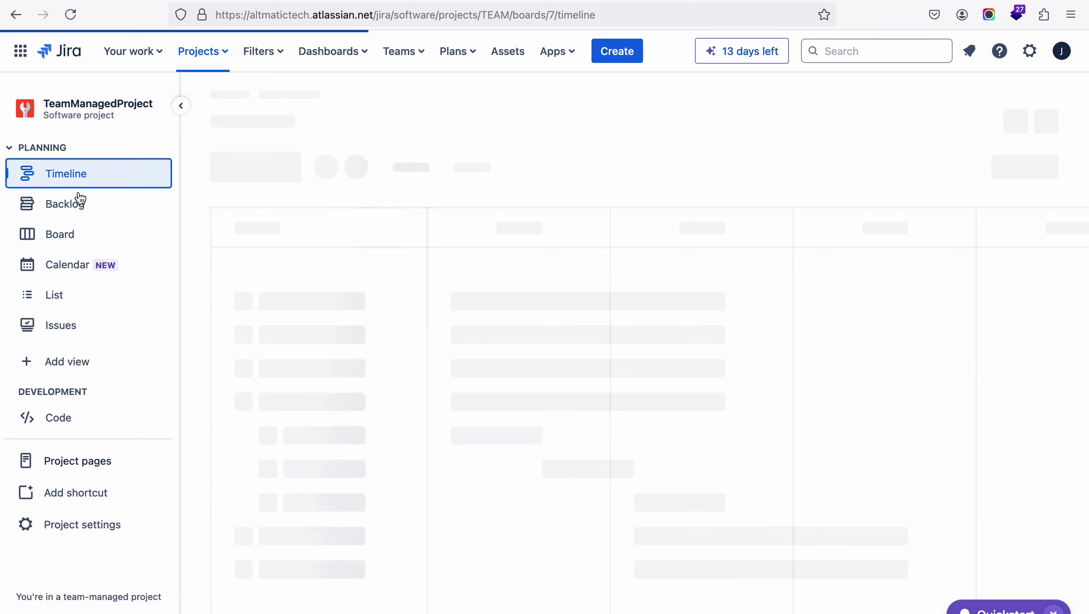
Return to the project's backlog and create the issues "Task 1" and "Task 2" in its Backlog section
{"action": "left_click", "coordinate": [77, 204]}
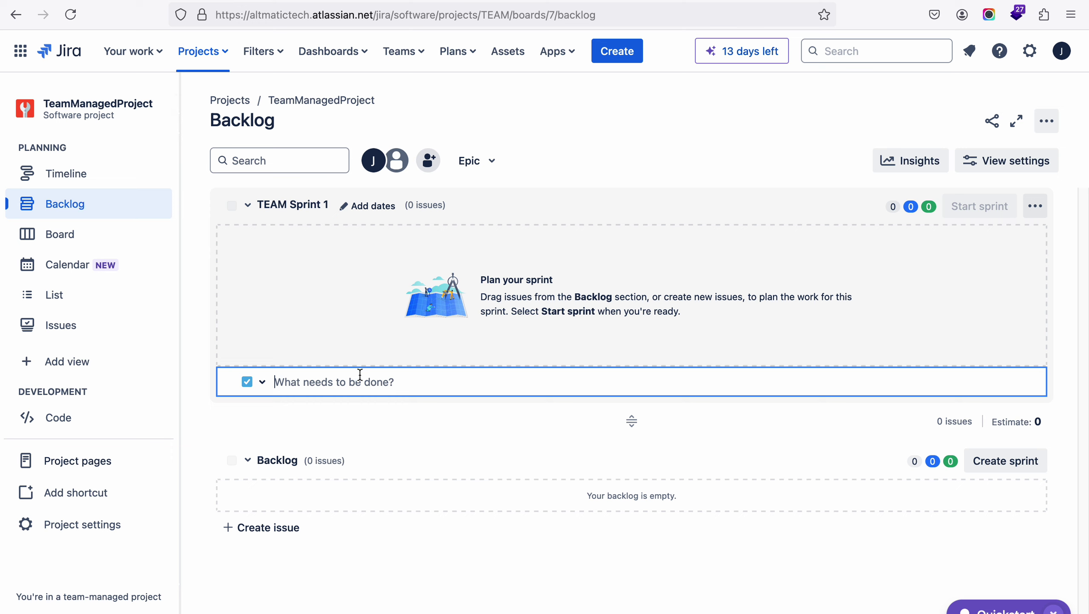
{"action": "left_click", "coordinate": [277, 531]}
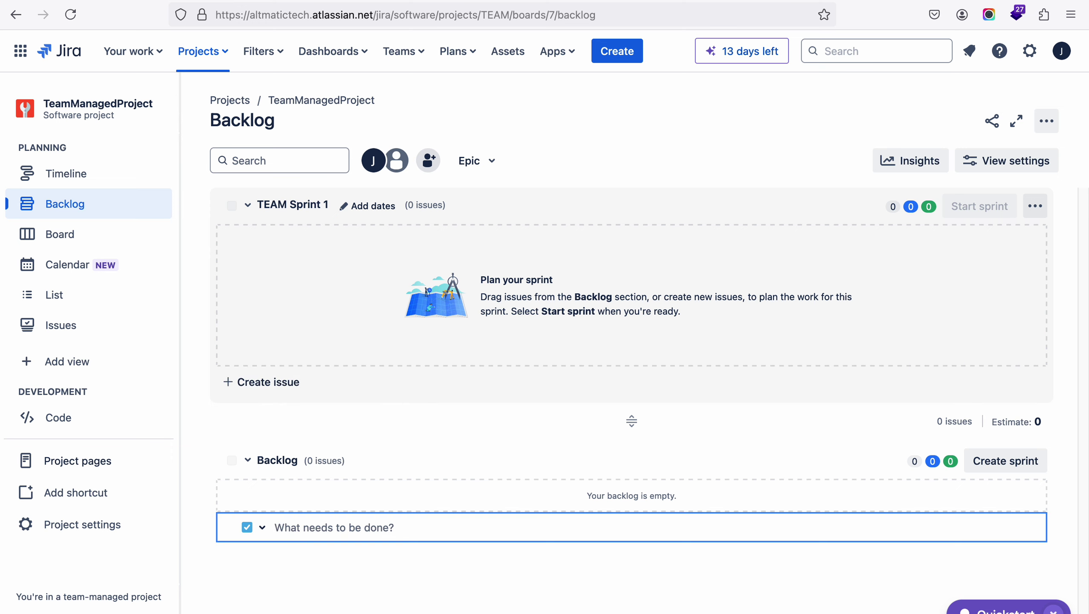
{"action": "type", "text": "Tasl"}
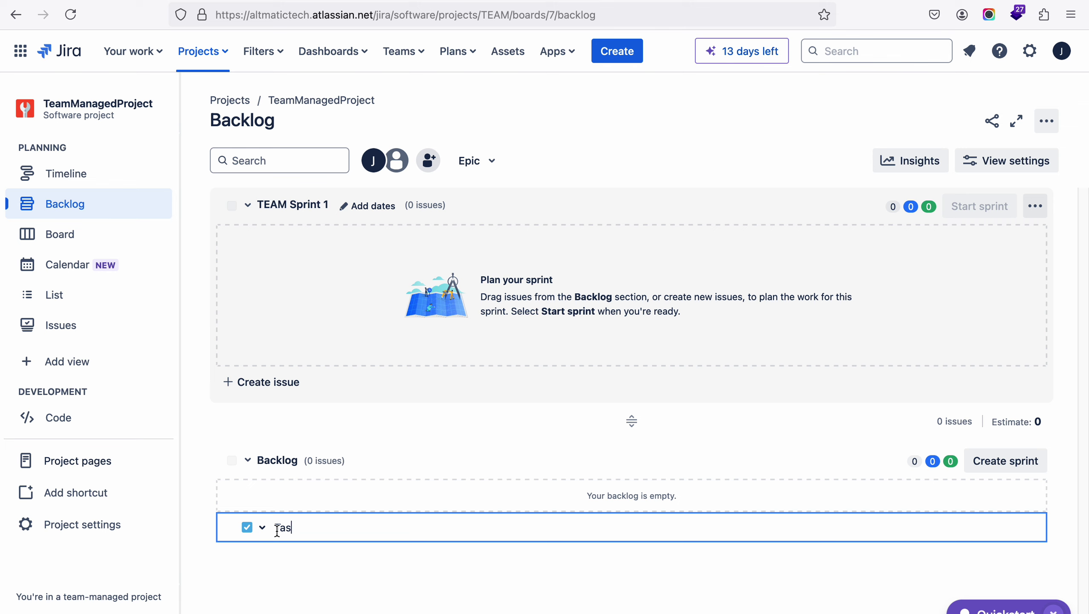
{"action": "key", "text": "Return"}
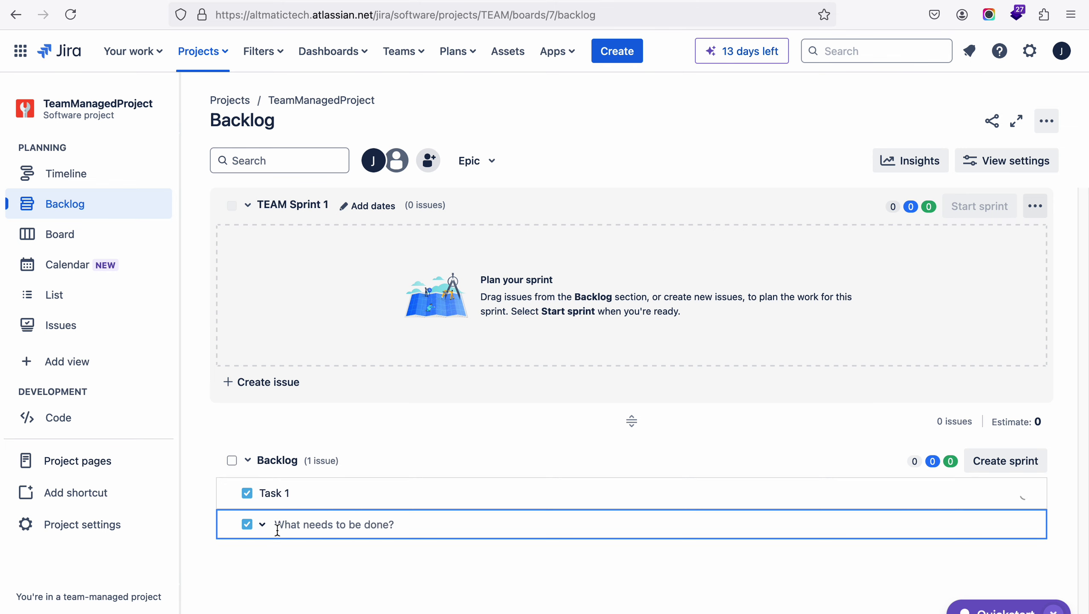
{"action": "type", "text": "Task 2"}
{"action": "key", "text": "Return"}
Create a third issue in the Backlog section and correct its misspelled name to "Task 3"
{"action": "type", "text": "R"}
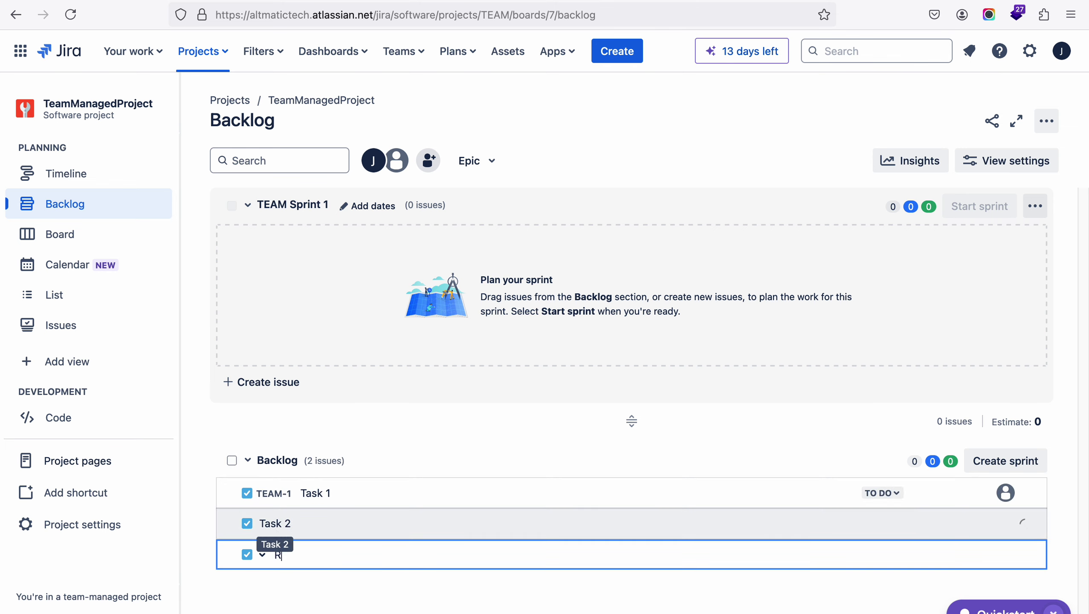
{"action": "key", "text": "BackSpace"}
{"action": "type", "text": "Tesk"}
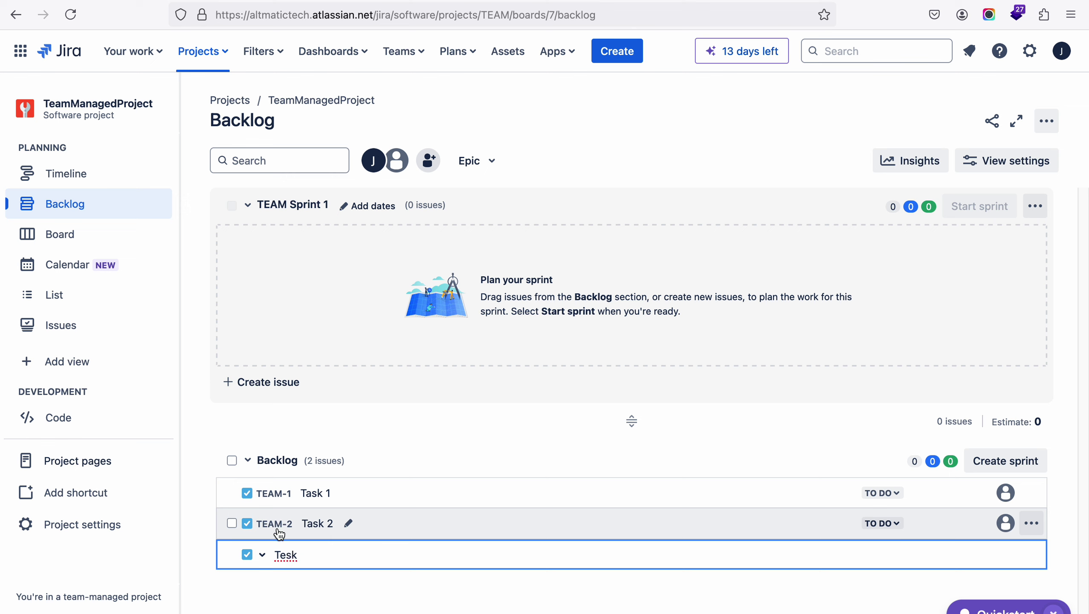
{"action": "type", "text": " 3"}
{"action": "key", "text": "Return"}
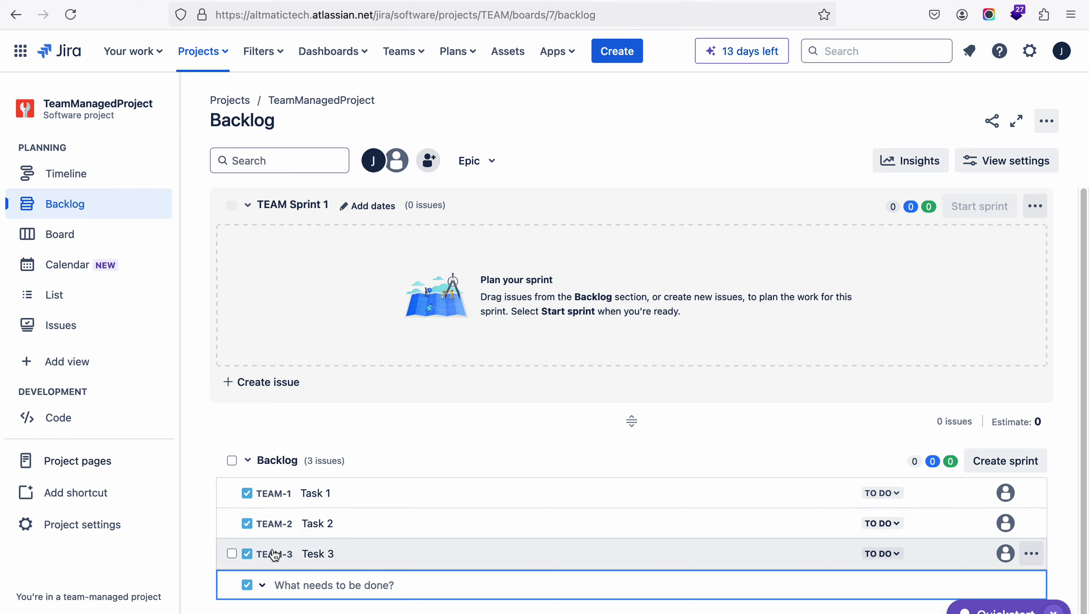
{"action": "left_click", "coordinate": [348, 555]}
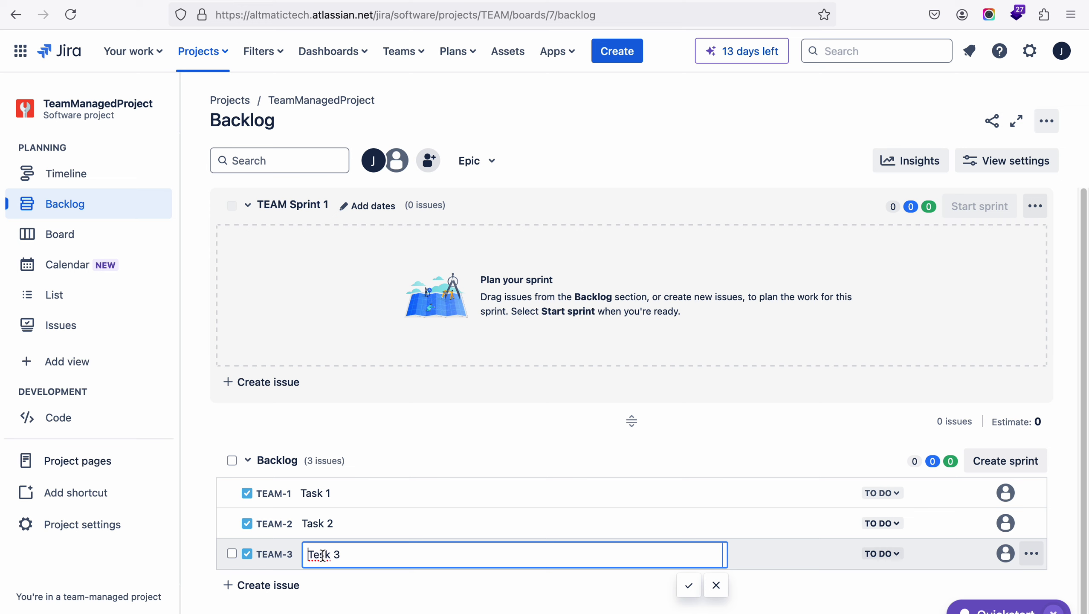
{"action": "key", "text": "BackSpace"}
{"action": "type", "text": "a"}
{"action": "key", "text": "Return"}
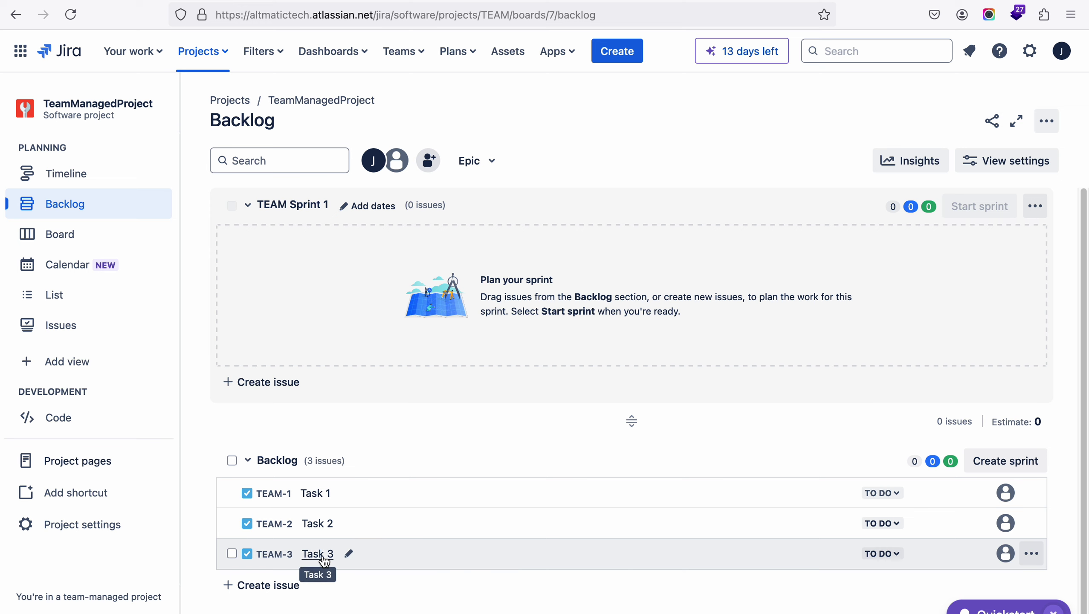
Create two more issues in the Backlog section named "Task 4" and "Task 5"
{"action": "left_click", "coordinate": [275, 585]}
{"action": "type", "text": "Tas"}
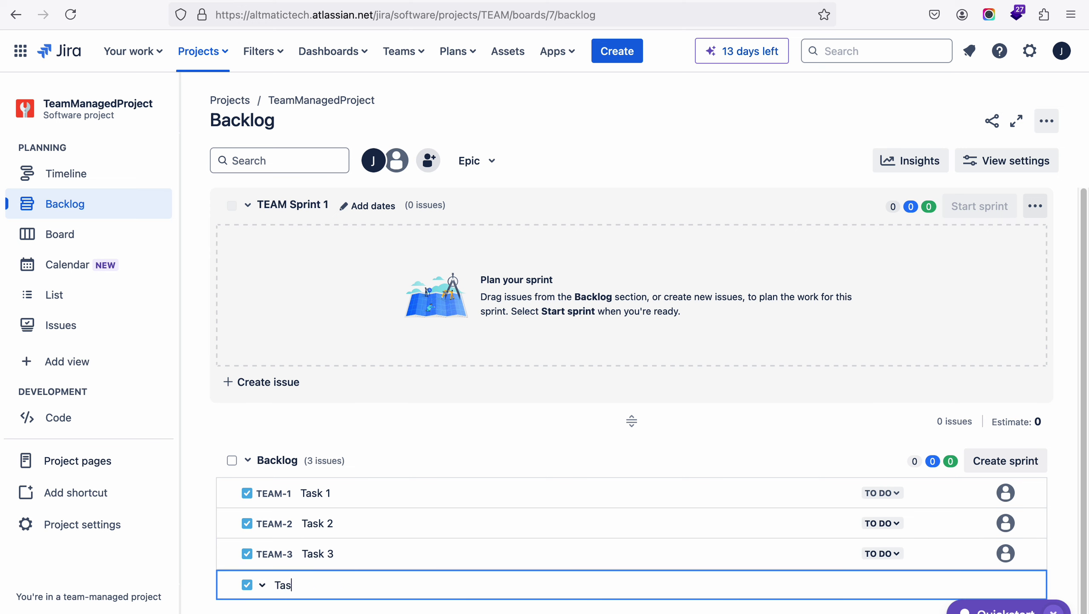
{"action": "type", "text": "k 4"}
{"action": "key", "text": "Return"}
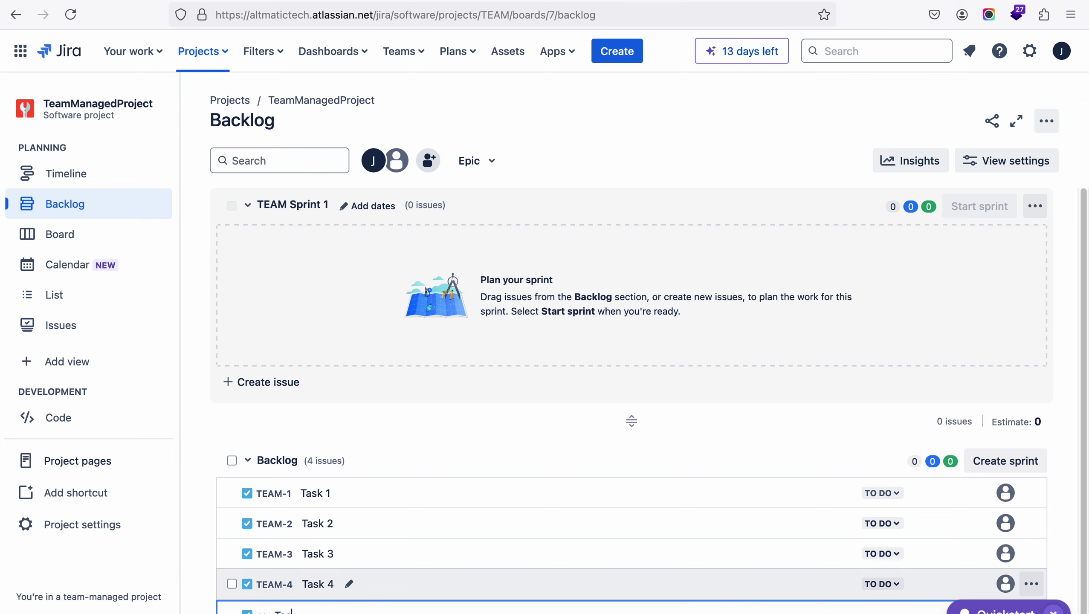
{"action": "type", "text": "Task 5"}
{"action": "key", "text": "Return"}
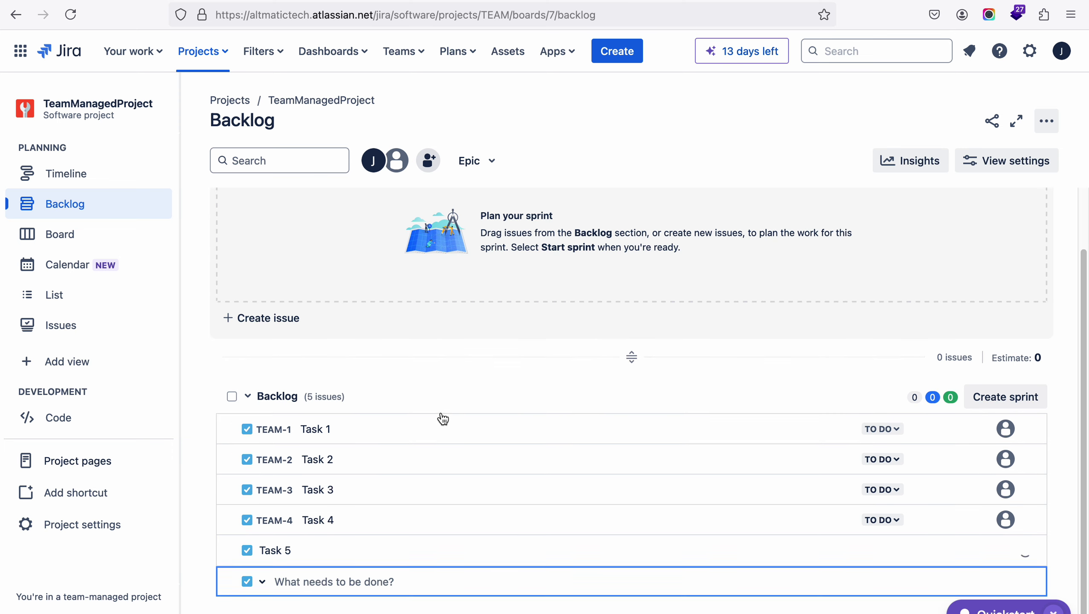
Edit TEAM Sprint 1's dates, setting the duration to 2 weeks and the start date to 7/24/2024
{"action": "scroll", "coordinate": [441, 412], "scroll_direction": "up", "scroll_amount": 2}
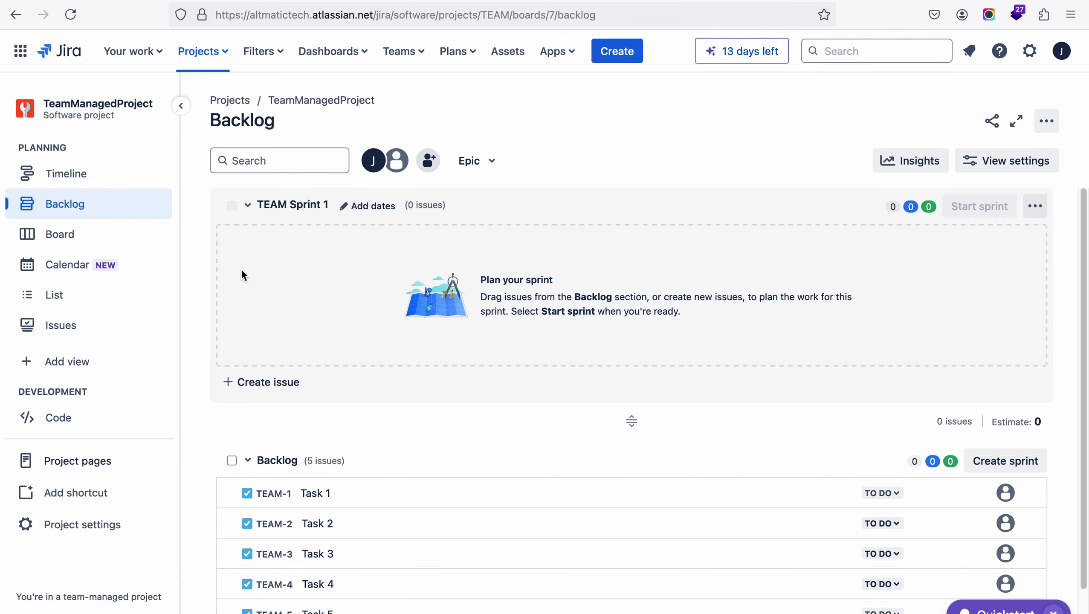
{"action": "left_click", "coordinate": [345, 206]}
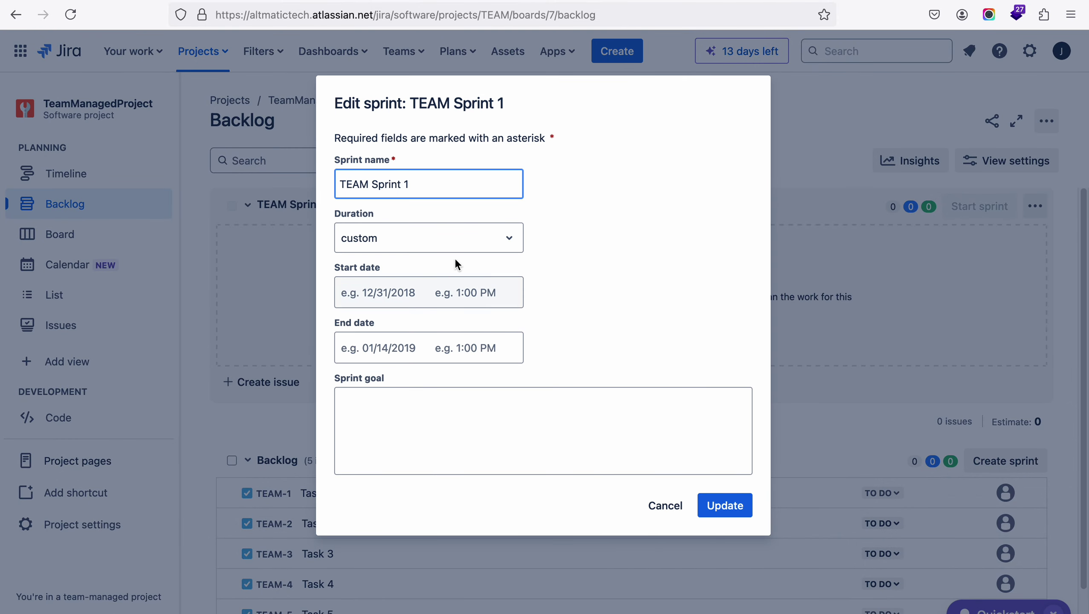
{"action": "left_click", "coordinate": [491, 246]}
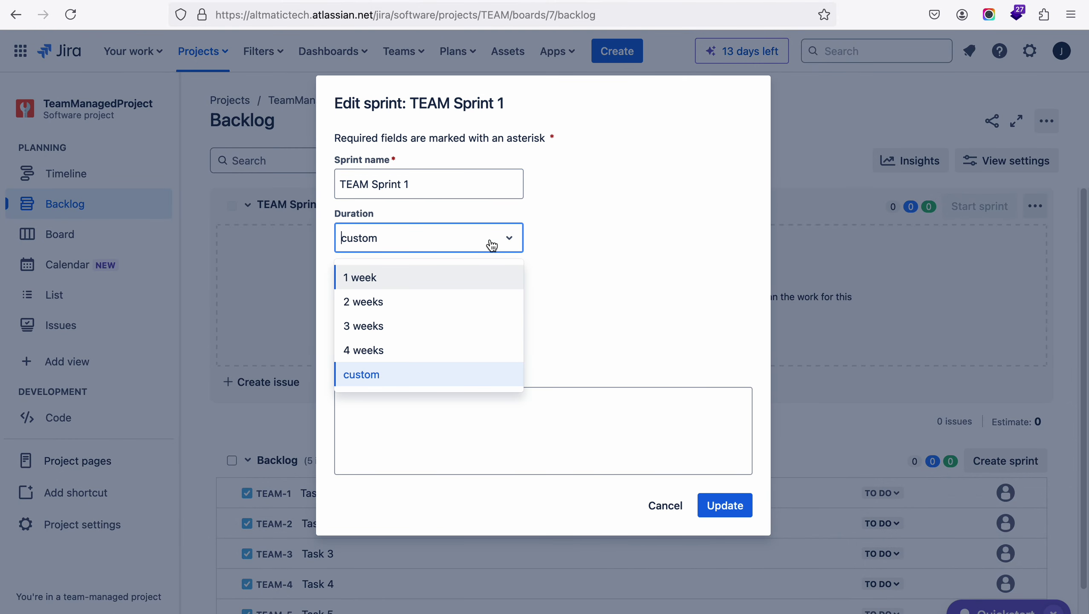
{"action": "left_click", "coordinate": [432, 301]}
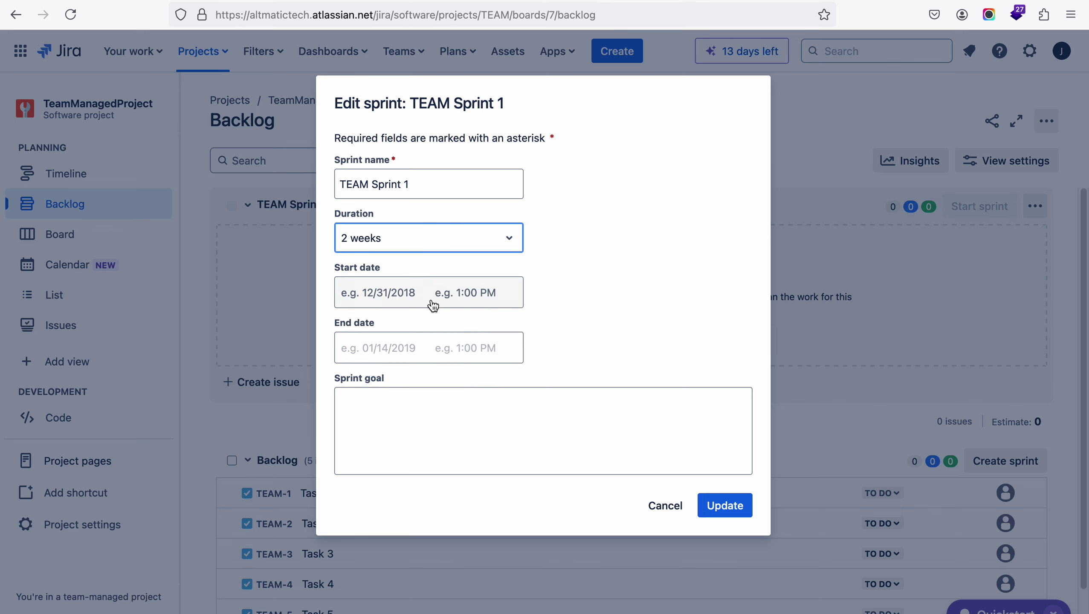
{"action": "left_click", "coordinate": [406, 304]}
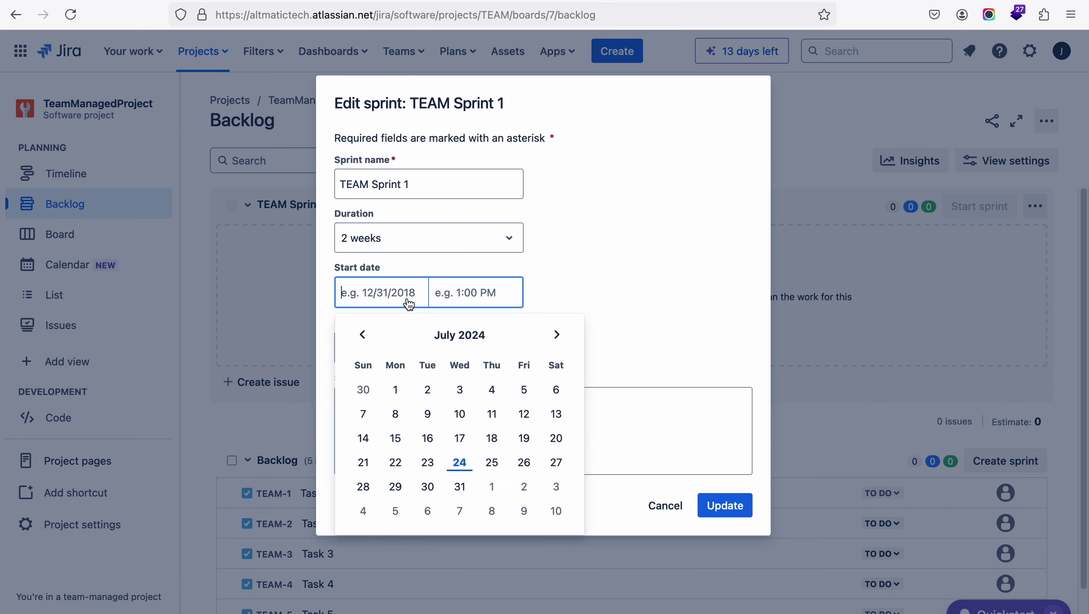
{"action": "left_click", "coordinate": [458, 464]}
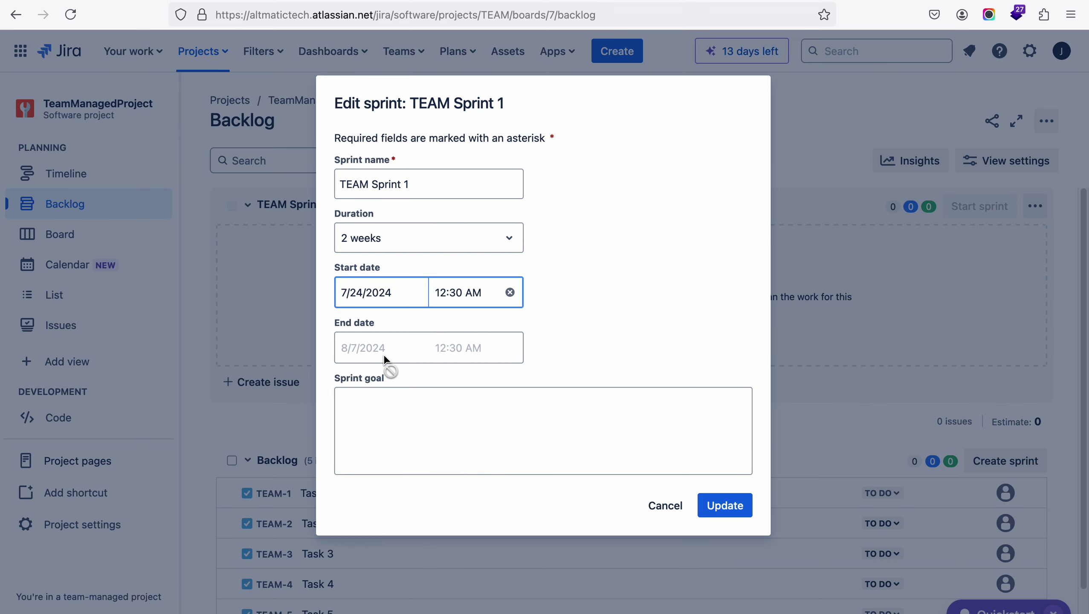
Enter the sprint goal "Complete Home page functionality" and save the changes to TEAM Sprint 1
{"action": "left_click", "coordinate": [532, 412]}
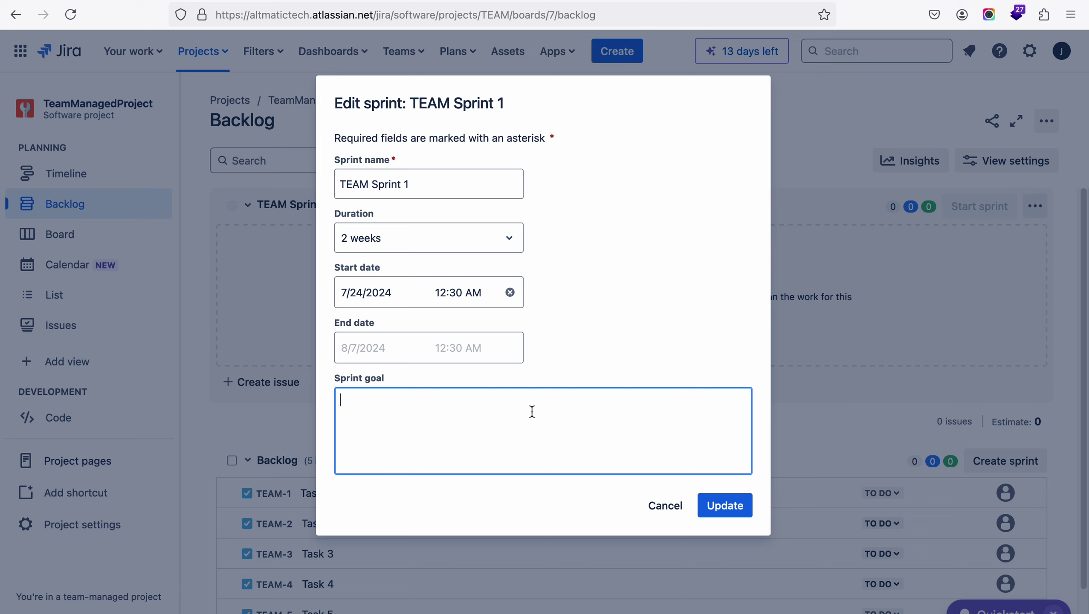
{"action": "type", "text": "Complete Home page func"}
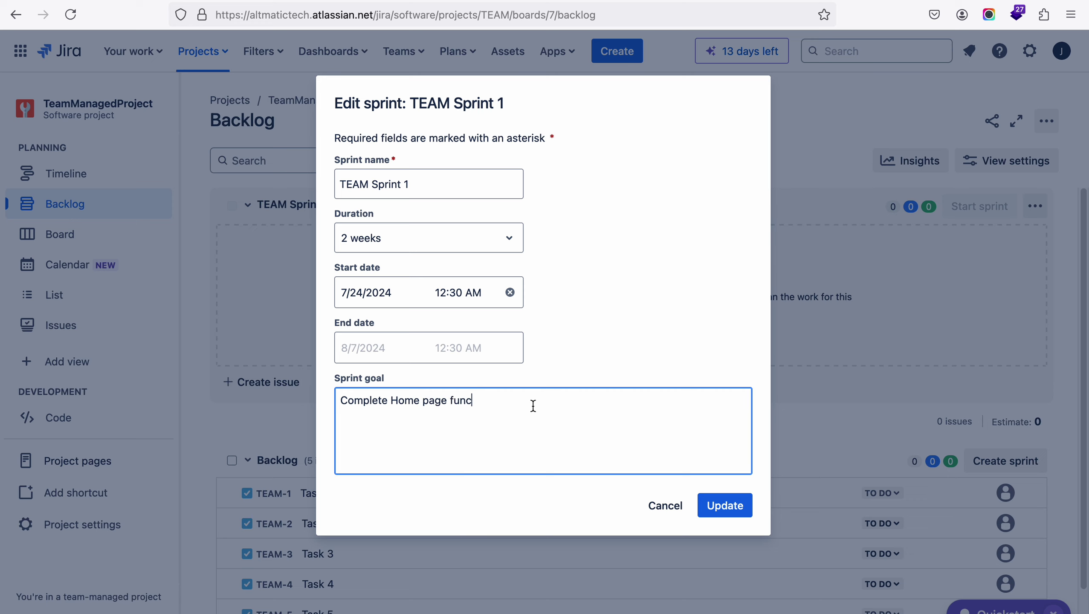
{"action": "type", "text": "tionality"}
{"action": "left_click", "coordinate": [730, 506]}
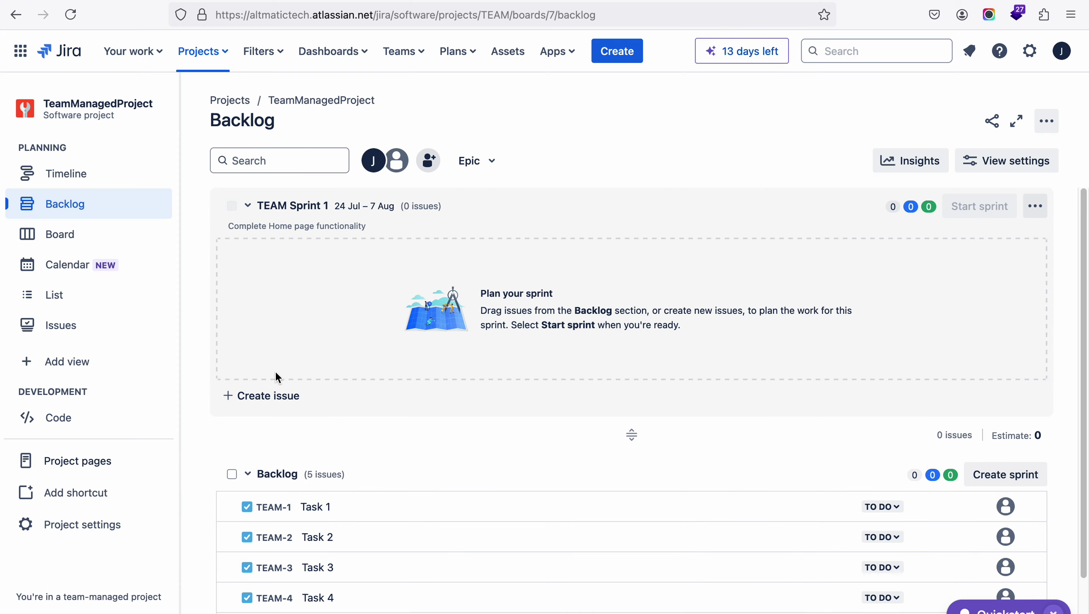
Move Task 1, Task 2 and Task 3 from the backlog into TEAM Sprint 1, placing Task 3 above Task 2
{"action": "left_click", "coordinate": [404, 508]}
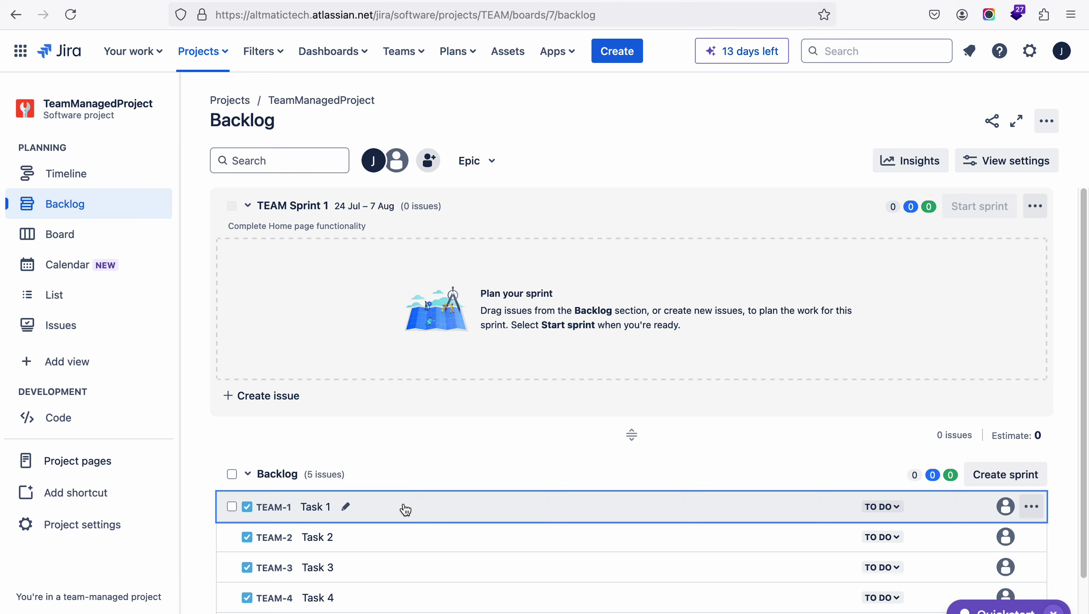
{"action": "left_click_drag", "start_coordinate": [405, 510], "coordinate": [383, 259]}
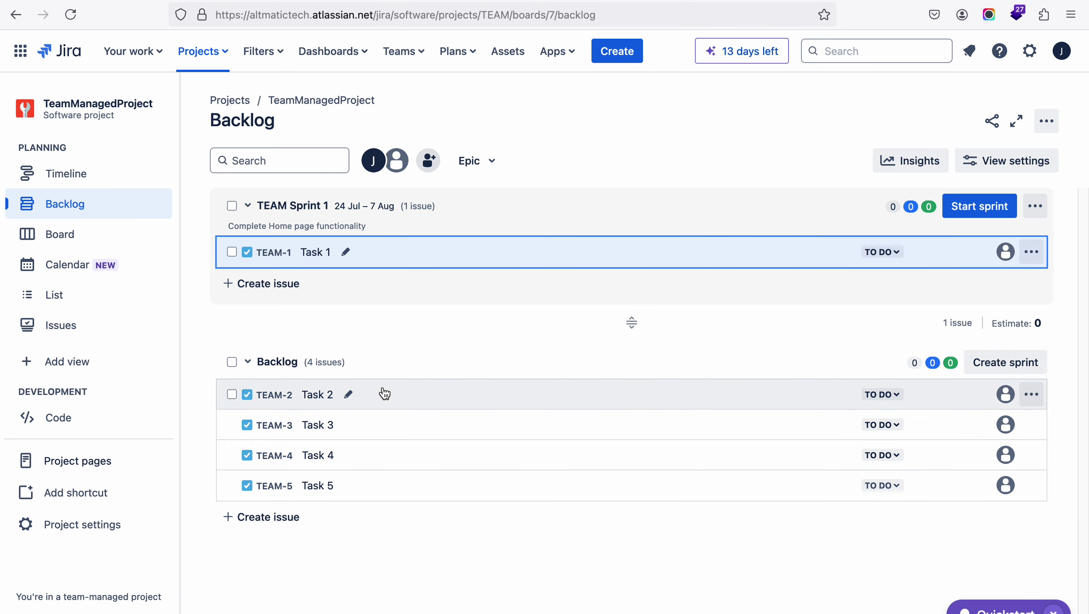
{"action": "left_click_drag", "start_coordinate": [385, 394], "coordinate": [370, 285]}
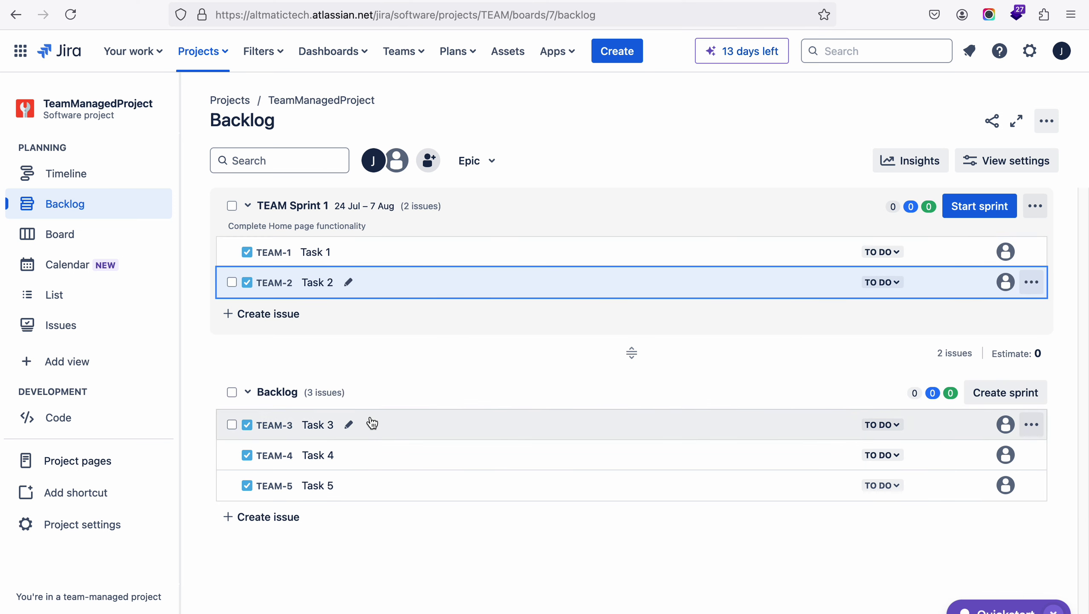
{"action": "left_click_drag", "start_coordinate": [373, 424], "coordinate": [378, 277]}
Create a new issue named "Task 6" directly in TEAM Sprint 1
{"action": "left_click", "coordinate": [263, 344]}
{"action": "type", "text": "Task 6"}
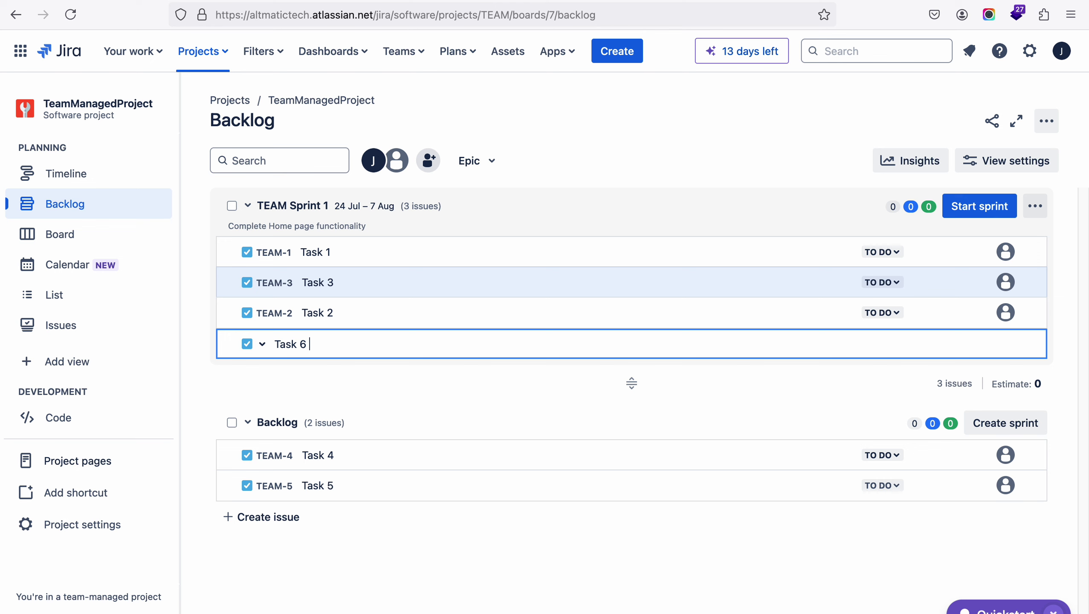
{"action": "key", "text": "Return"}
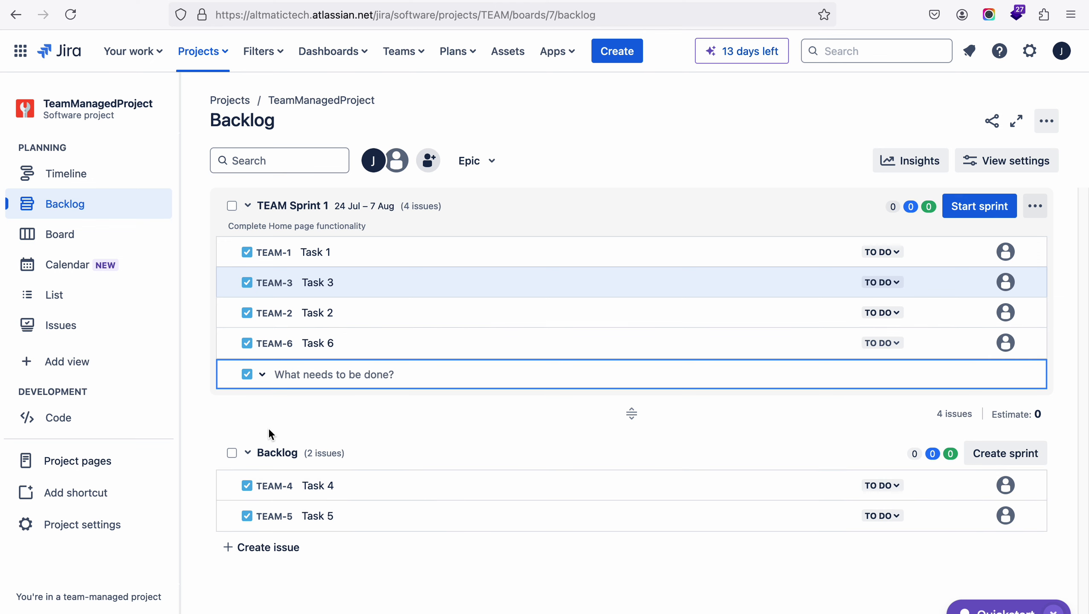
Create a second sprint and move Task 4 and Task 5 from the backlog into it
{"action": "left_click", "coordinate": [993, 454]}
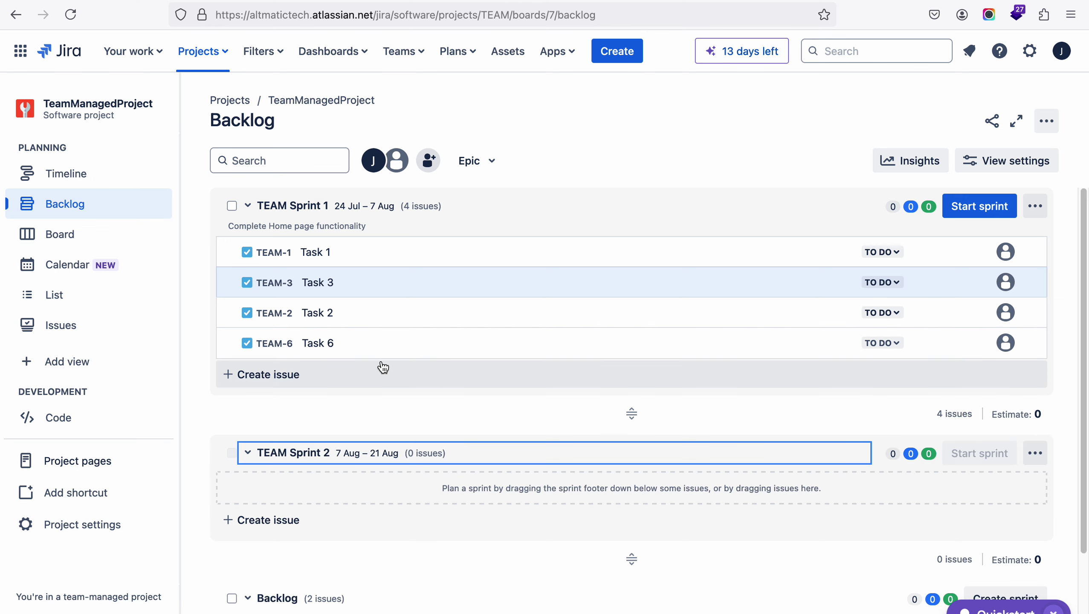
{"action": "scroll", "coordinate": [348, 453], "scroll_direction": "down", "scroll_amount": 3}
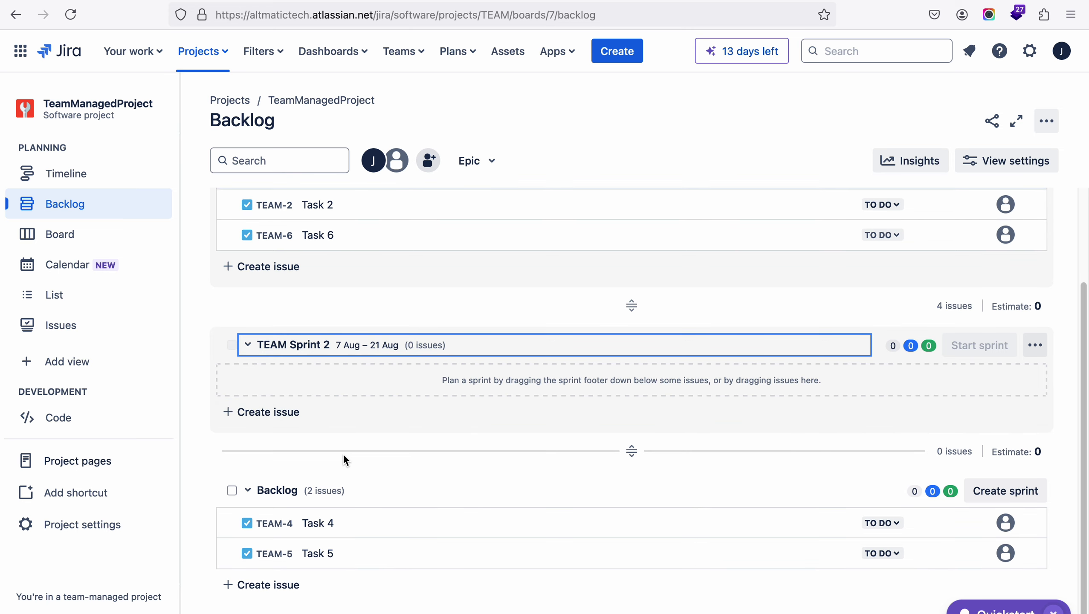
{"action": "scroll", "coordinate": [360, 343], "scroll_direction": "up", "scroll_amount": 3}
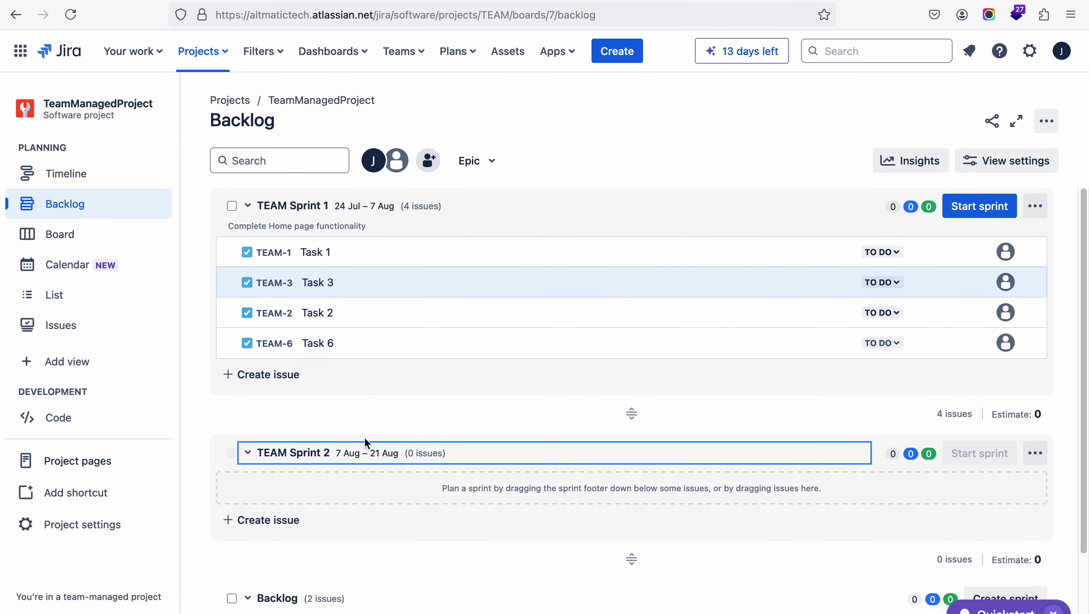
{"action": "scroll", "coordinate": [406, 457], "scroll_direction": "down", "scroll_amount": 1}
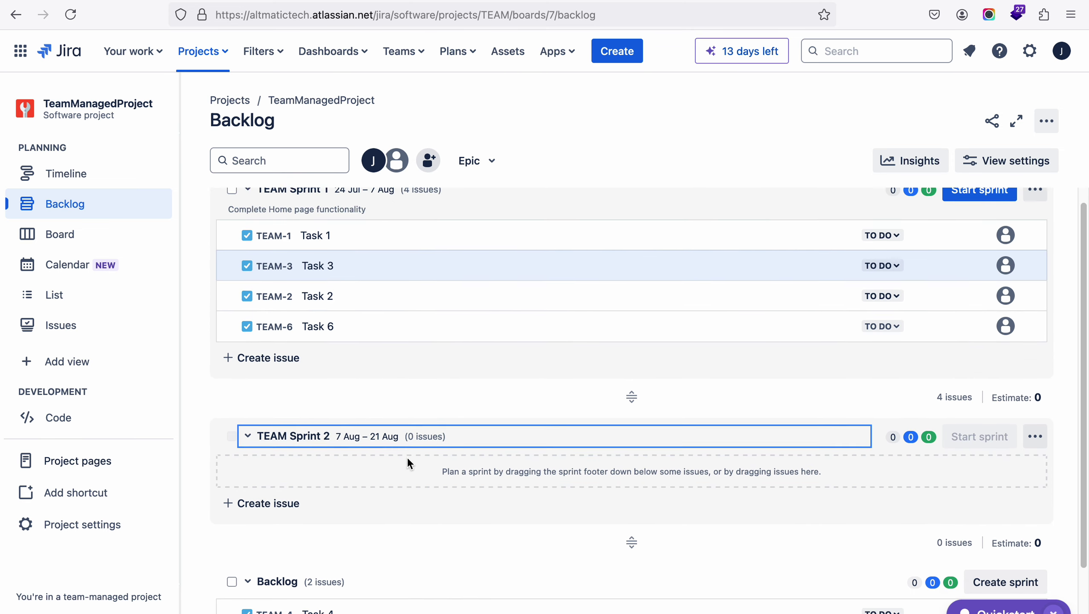
{"action": "scroll", "coordinate": [406, 457], "scroll_direction": "down", "scroll_amount": 3}
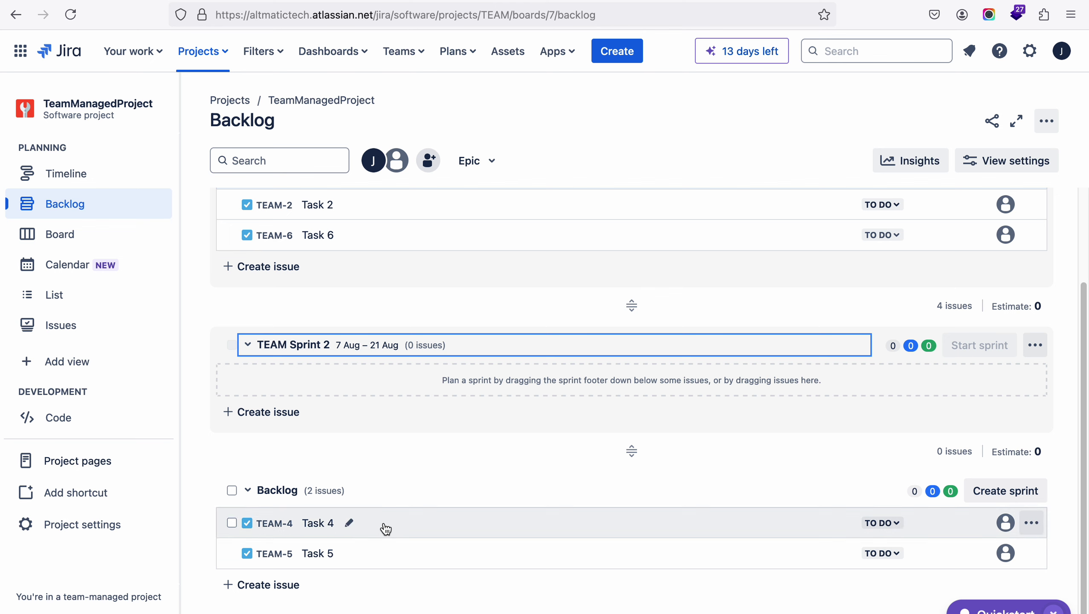
{"action": "left_click_drag", "start_coordinate": [385, 529], "coordinate": [394, 386]}
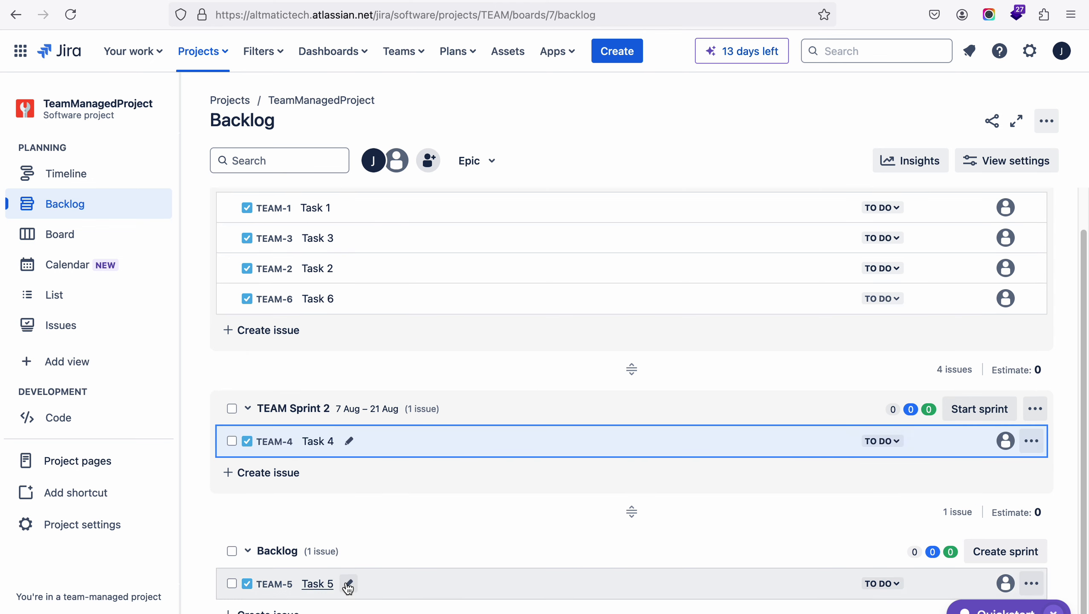
{"action": "scroll", "coordinate": [359, 583], "scroll_direction": "down", "scroll_amount": 2}
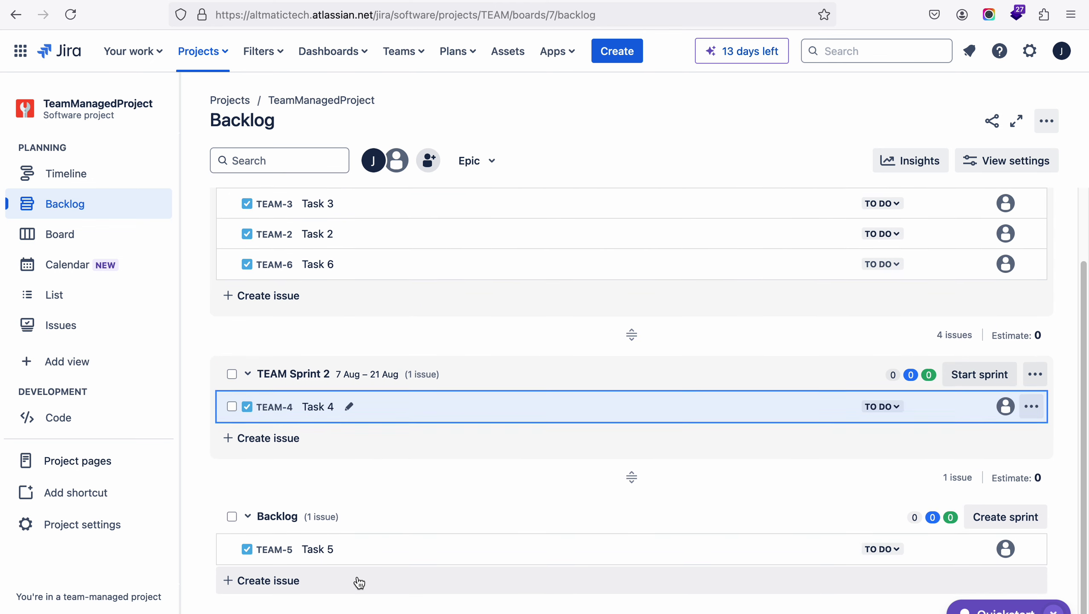
{"action": "left_click_drag", "start_coordinate": [379, 558], "coordinate": [388, 427]}
Review the two planned sprints, and open the project's board
{"action": "scroll", "coordinate": [448, 302], "scroll_direction": "up", "scroll_amount": 3}
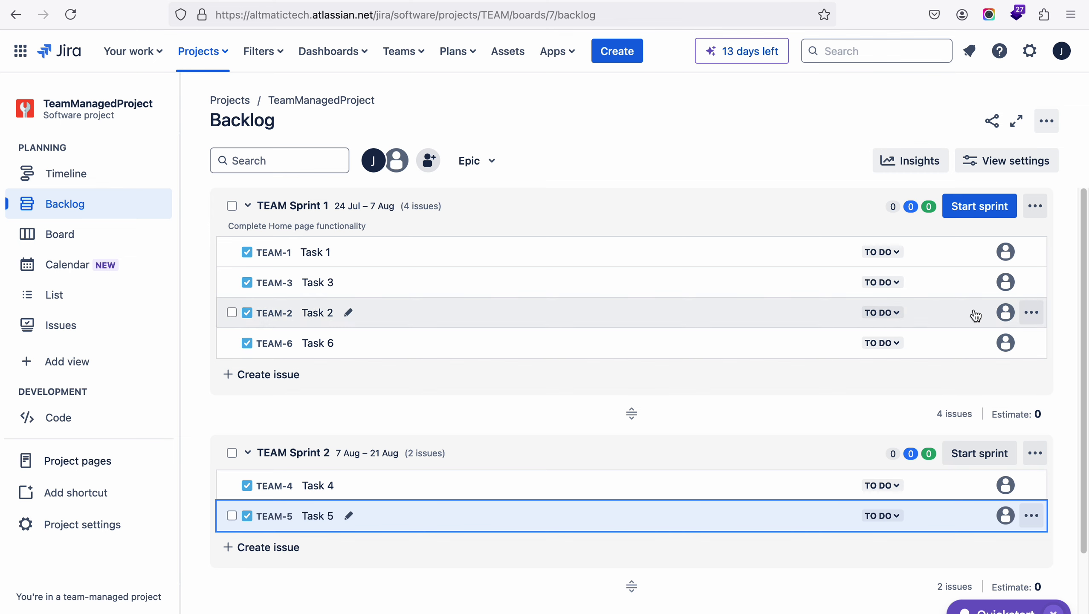
{"action": "left_click", "coordinate": [65, 235]}
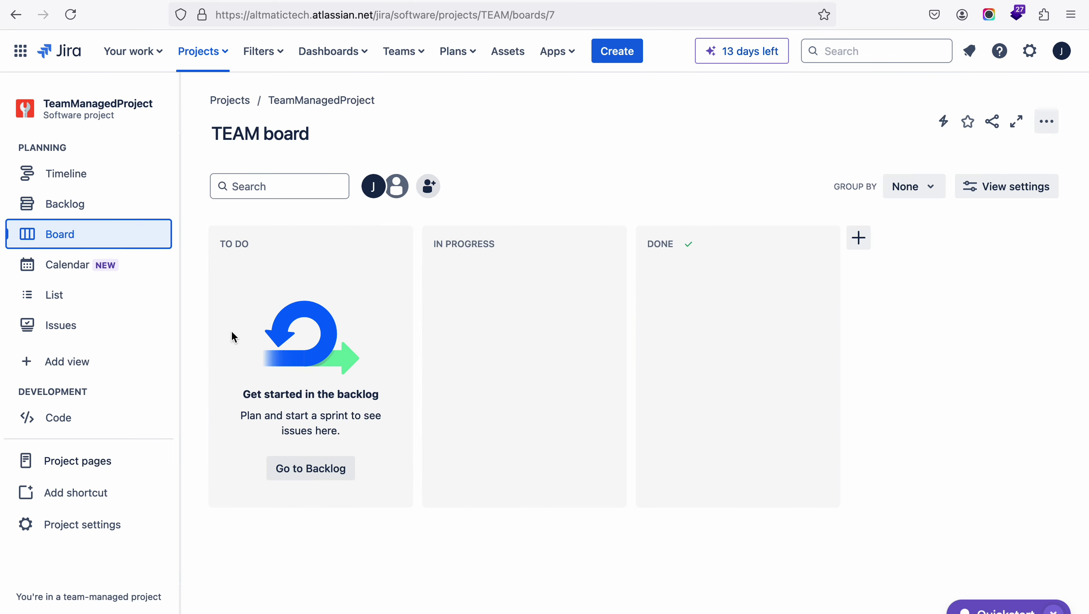
Start TEAM Sprint 1 from the backlog with its existing dates and goal
{"action": "left_click", "coordinate": [60, 207]}
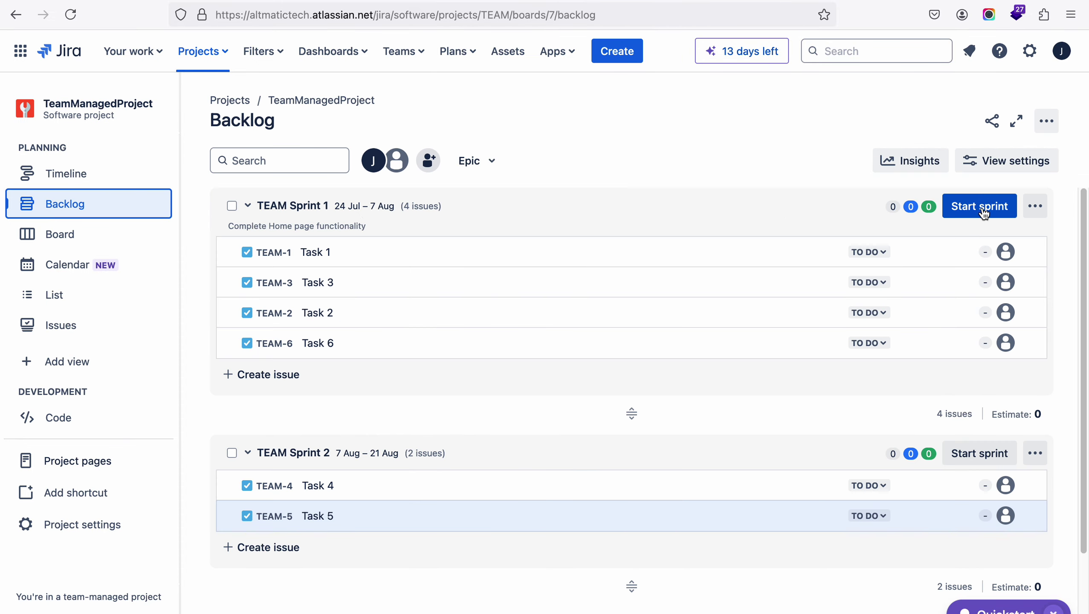
{"action": "left_click", "coordinate": [989, 211]}
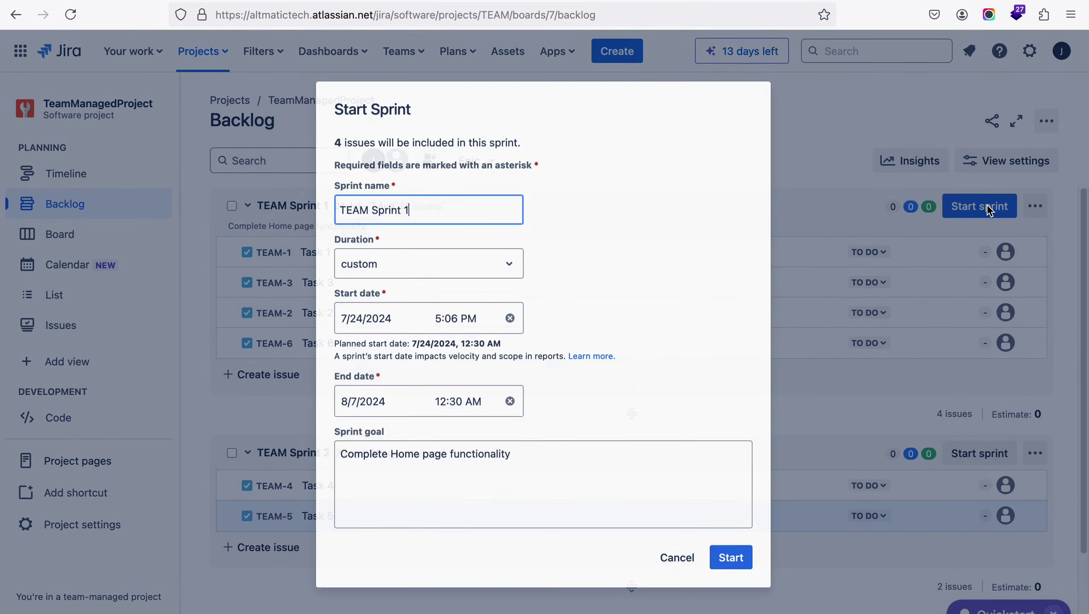
{"action": "left_click", "coordinate": [731, 552]}
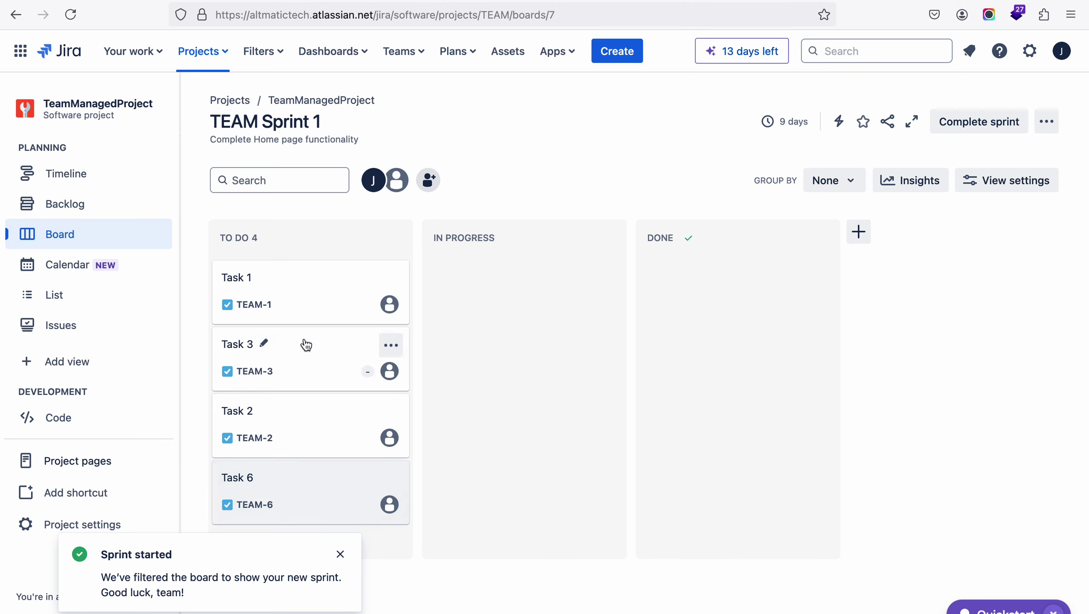
Move Task 1 through In Progress to Done and Task 2 to In Progress on the sprint board
{"action": "left_click", "coordinate": [315, 282]}
{"action": "left_click_drag", "start_coordinate": [315, 282], "coordinate": [445, 273]}
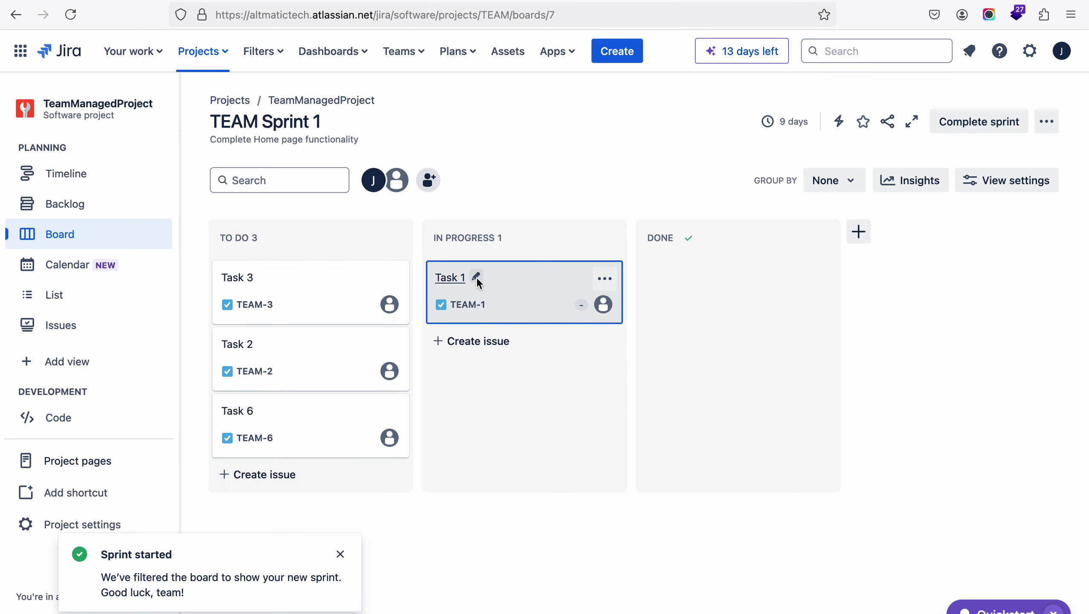
{"action": "left_click_drag", "start_coordinate": [308, 360], "coordinate": [432, 359]}
{"action": "left_click_drag", "start_coordinate": [515, 290], "coordinate": [714, 297]}
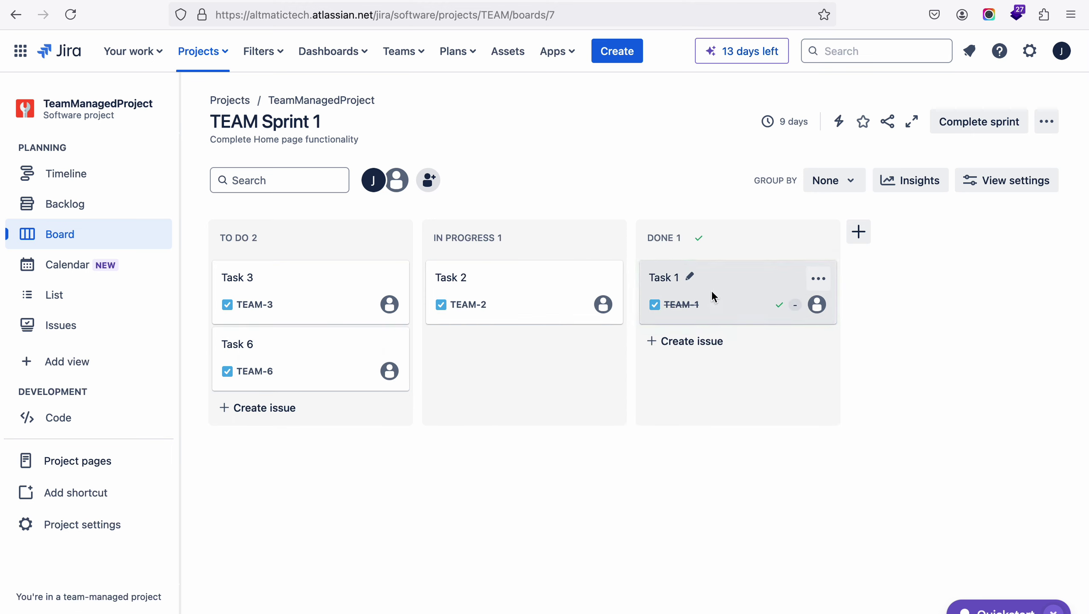
Set Task 3's status to In Progress from the backlog view, and check the status options offered for Task 4
{"action": "left_click", "coordinate": [64, 211]}
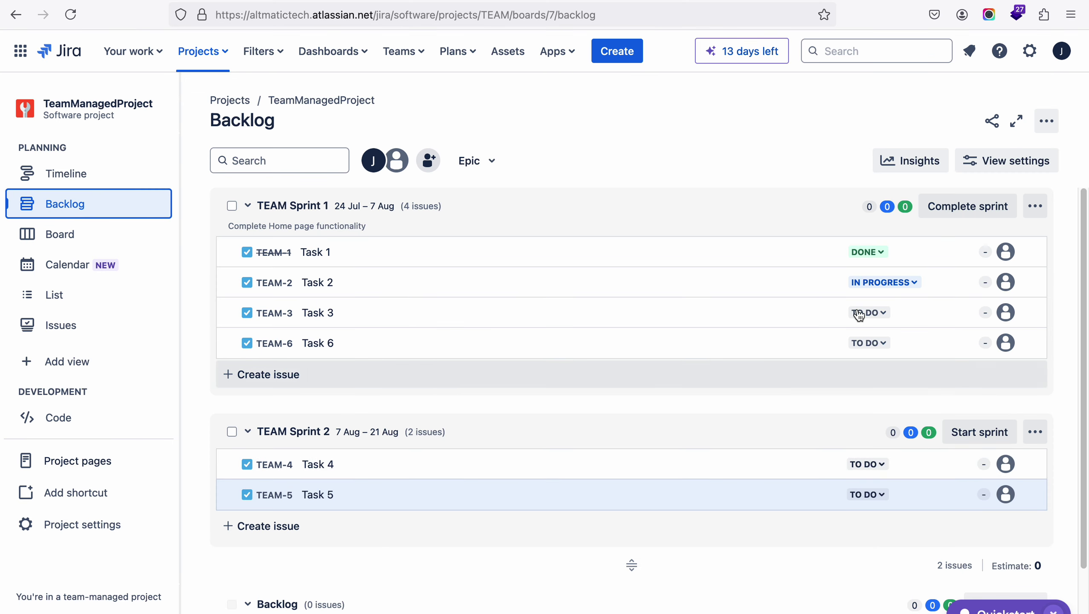
{"action": "left_click", "coordinate": [881, 315]}
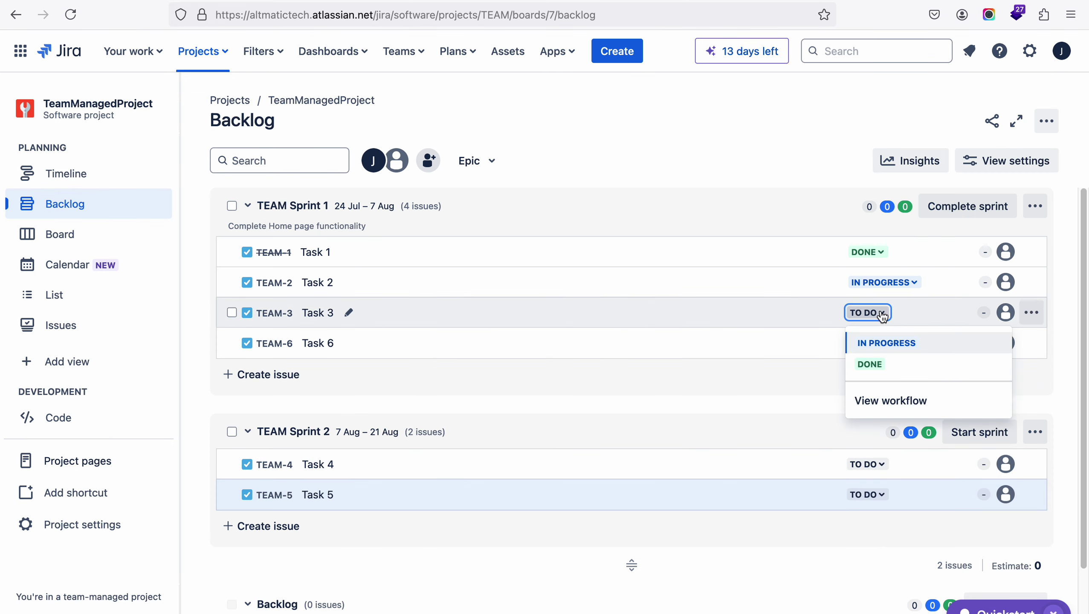
{"action": "left_click", "coordinate": [881, 344]}
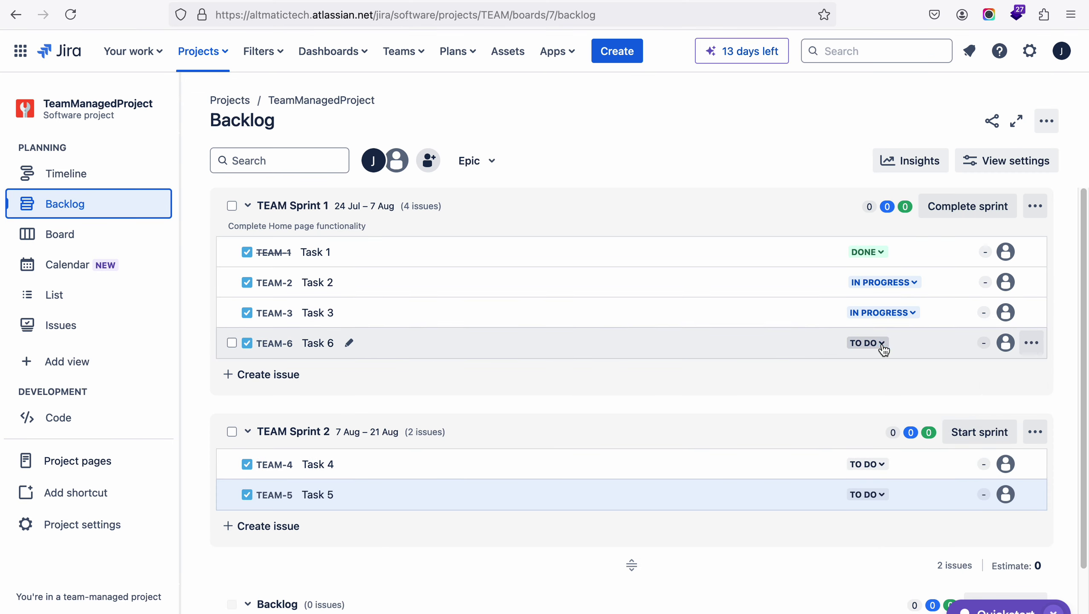
{"action": "left_click", "coordinate": [882, 465]}
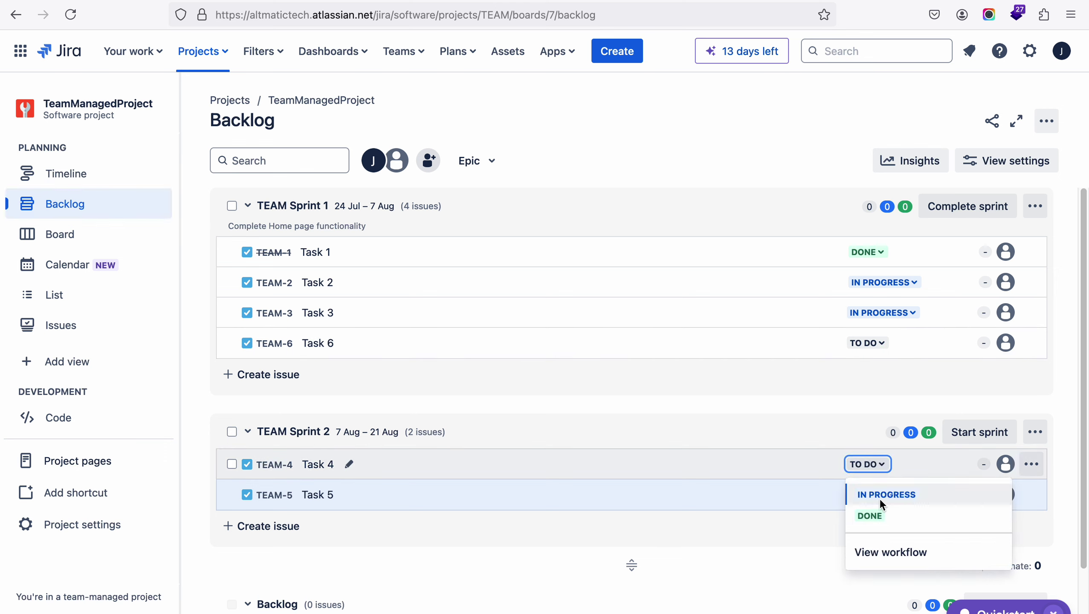
{"action": "left_click", "coordinate": [523, 570]}
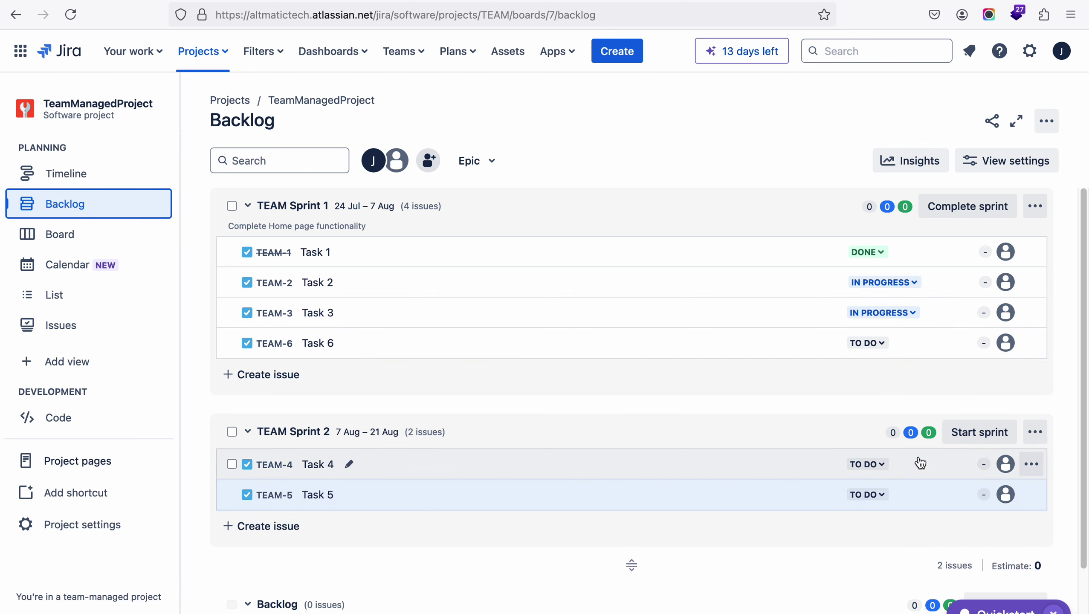
Assign Task 1, Task 2, Task 3 and Task 6 in TEAM Sprint 1 to yourself
{"action": "left_click", "coordinate": [1006, 253]}
{"action": "left_click", "coordinate": [854, 385]}
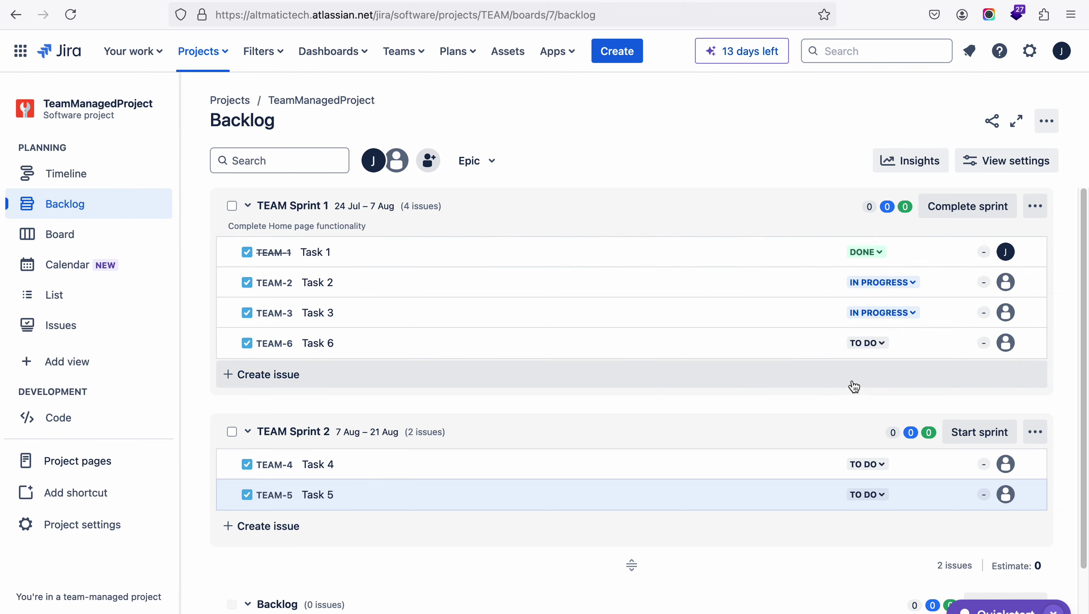
{"action": "left_click", "coordinate": [1005, 282]}
{"action": "left_click", "coordinate": [880, 396]}
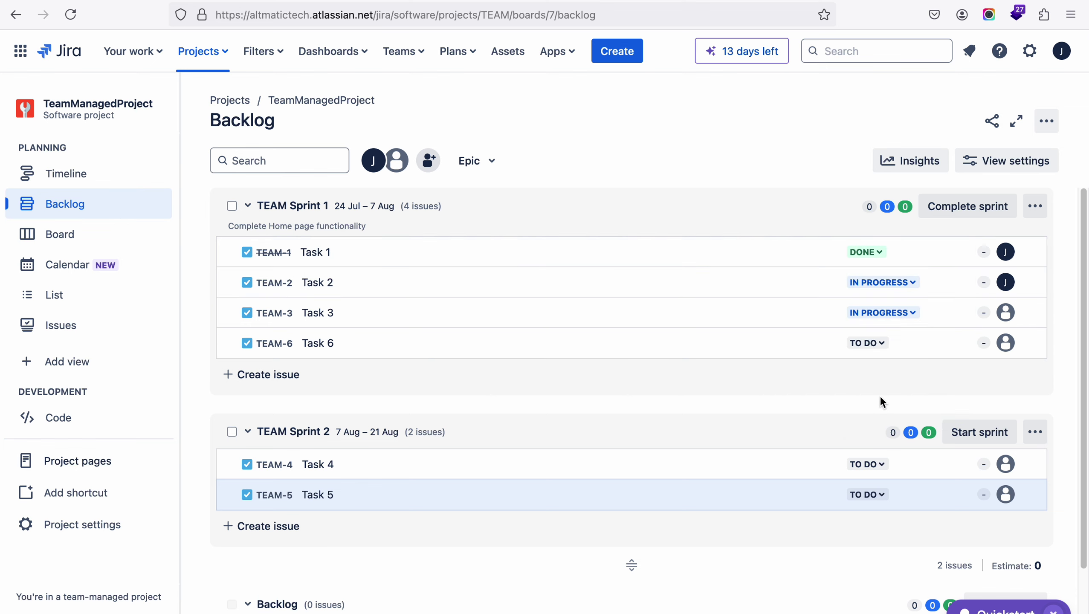
{"action": "left_click", "coordinate": [1005, 313]}
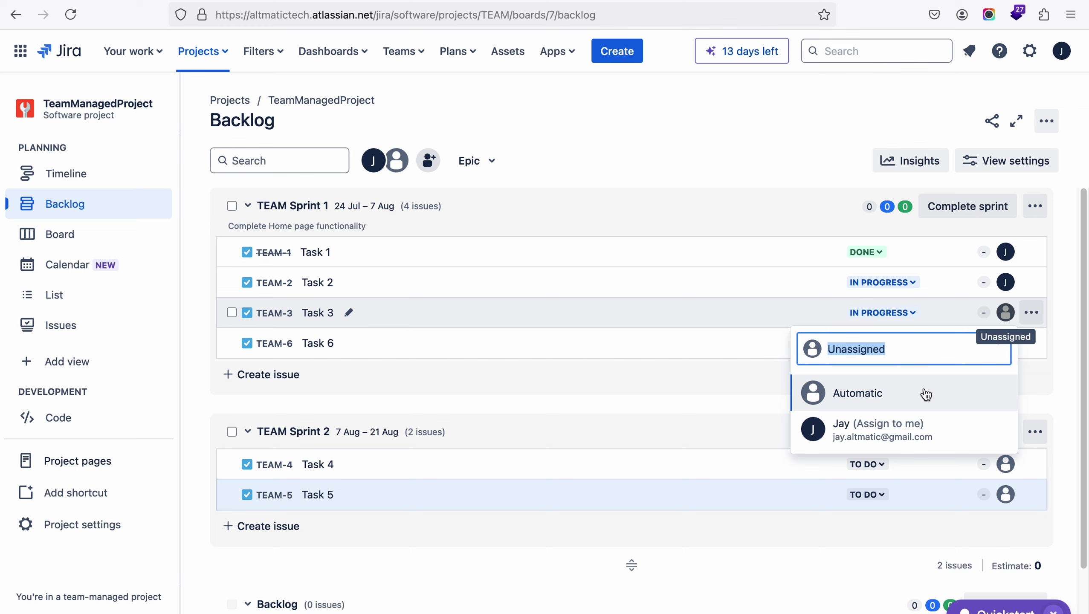
{"action": "left_click", "coordinate": [871, 430]}
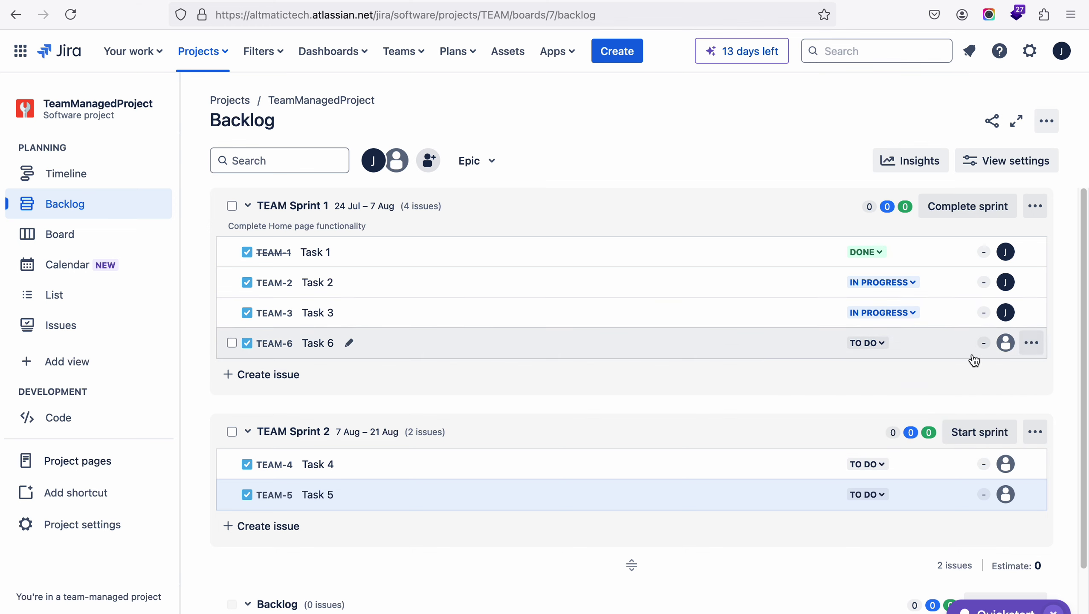
{"action": "left_click", "coordinate": [1008, 344]}
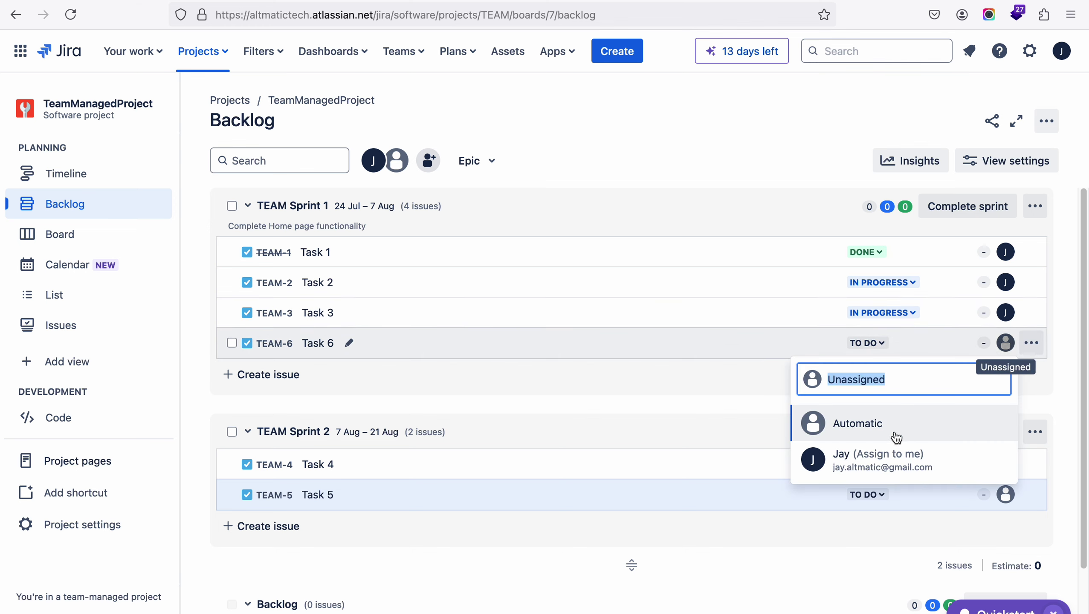
{"action": "left_click", "coordinate": [856, 460]}
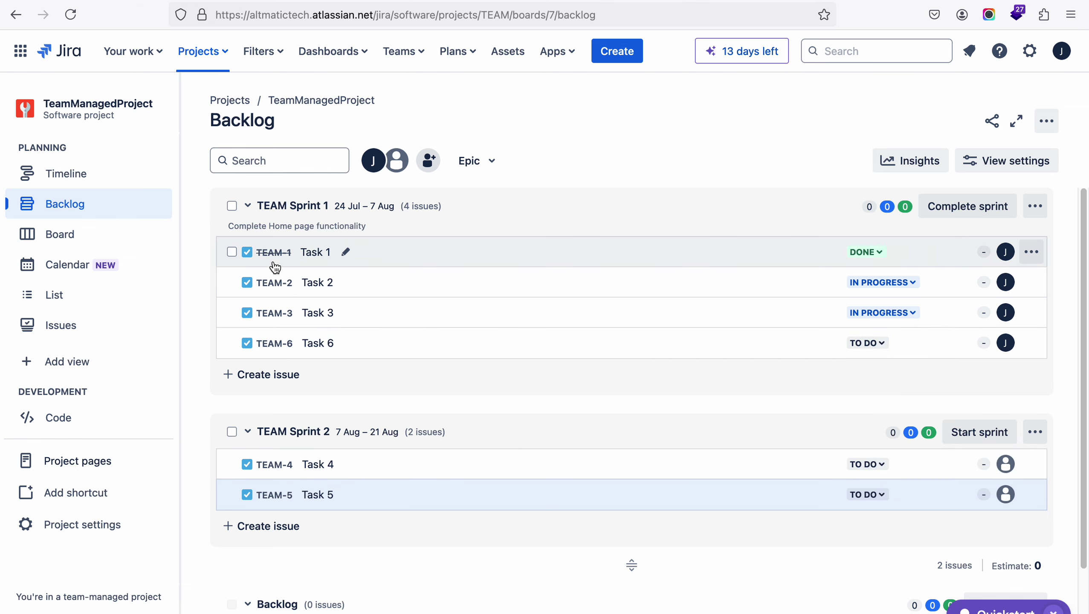
Open Task 2 from the backlog and examine its detail fields, including parent, sprint and story point estimate
{"action": "left_click", "coordinate": [272, 287]}
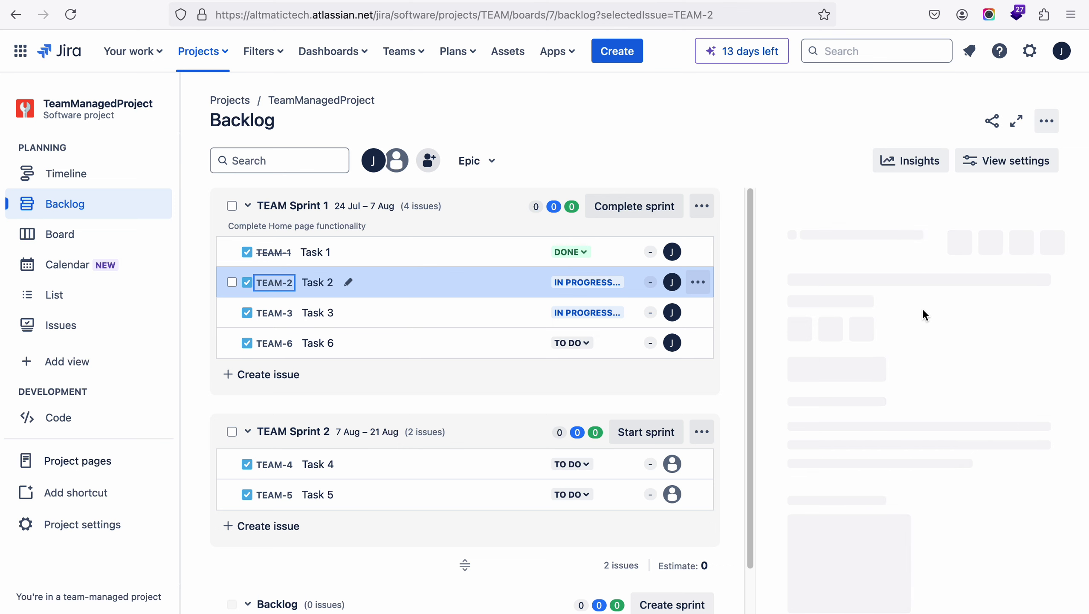
{"action": "scroll", "coordinate": [923, 309], "scroll_direction": "down", "scroll_amount": 3}
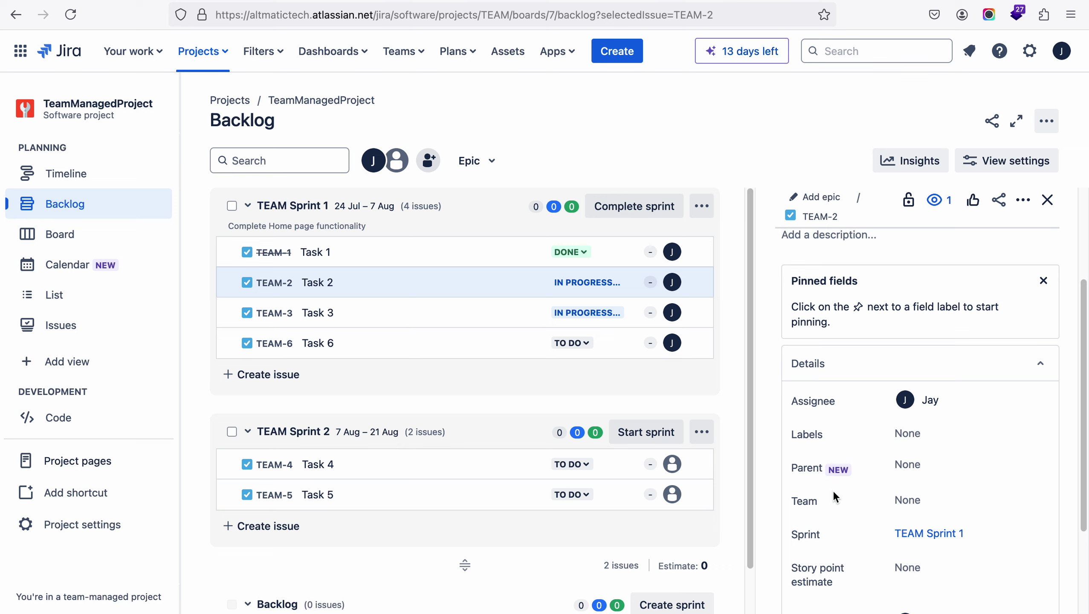
{"action": "scroll", "coordinate": [933, 500], "scroll_direction": "down", "scroll_amount": 4}
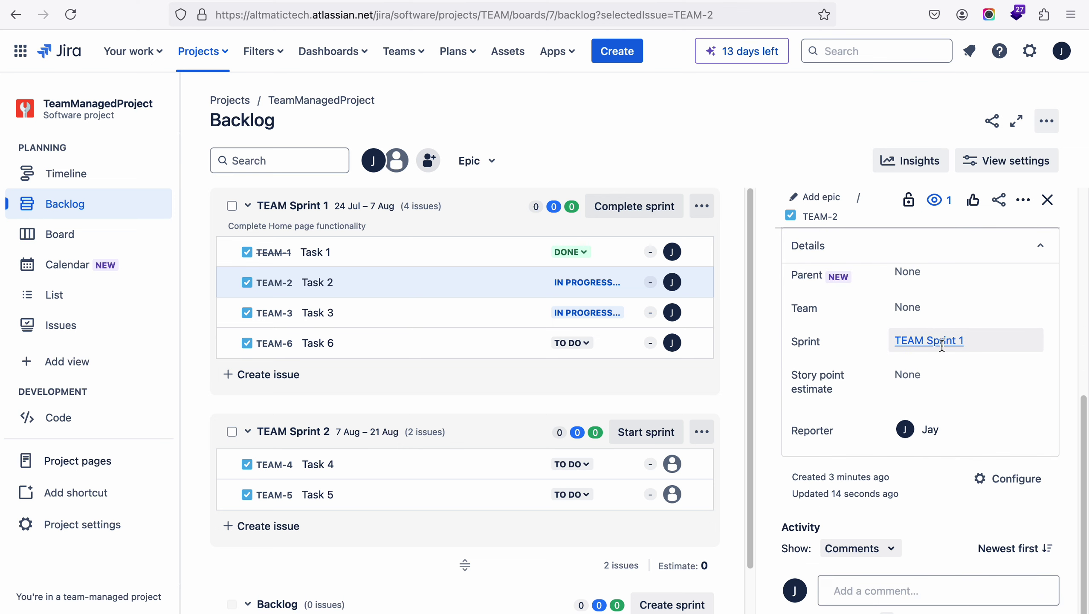
{"action": "left_click", "coordinate": [918, 371]}
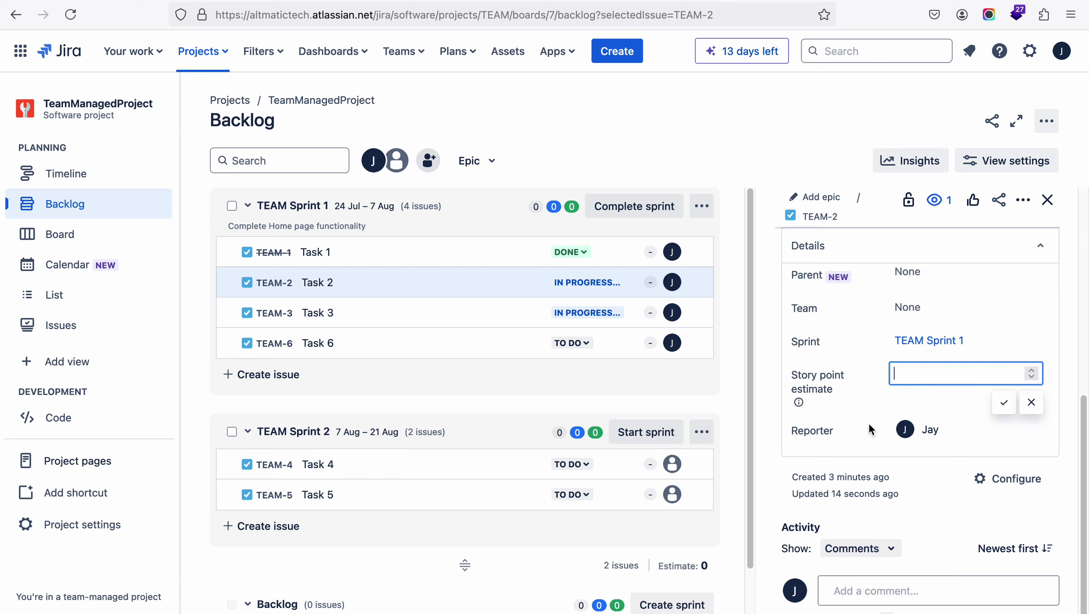
{"action": "left_click", "coordinate": [852, 420]}
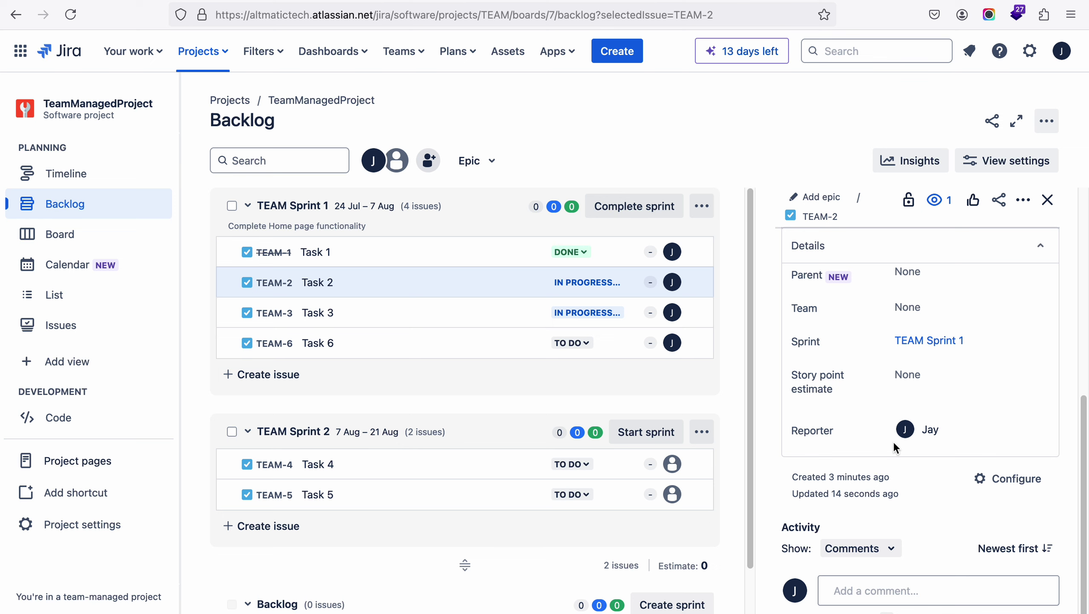
{"action": "scroll", "coordinate": [894, 442], "scroll_direction": "up", "scroll_amount": 6}
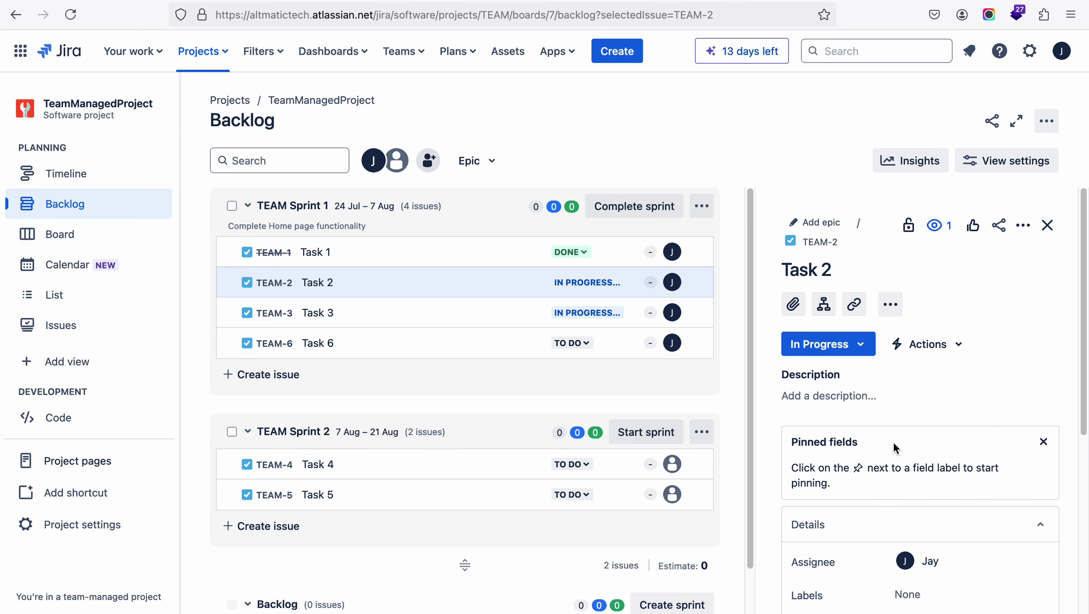
Add two subtasks to Task 2, named "Sub Task 1 of Task 1" and "Sub Task 2 on Task 1"
{"action": "left_click", "coordinate": [824, 297]}
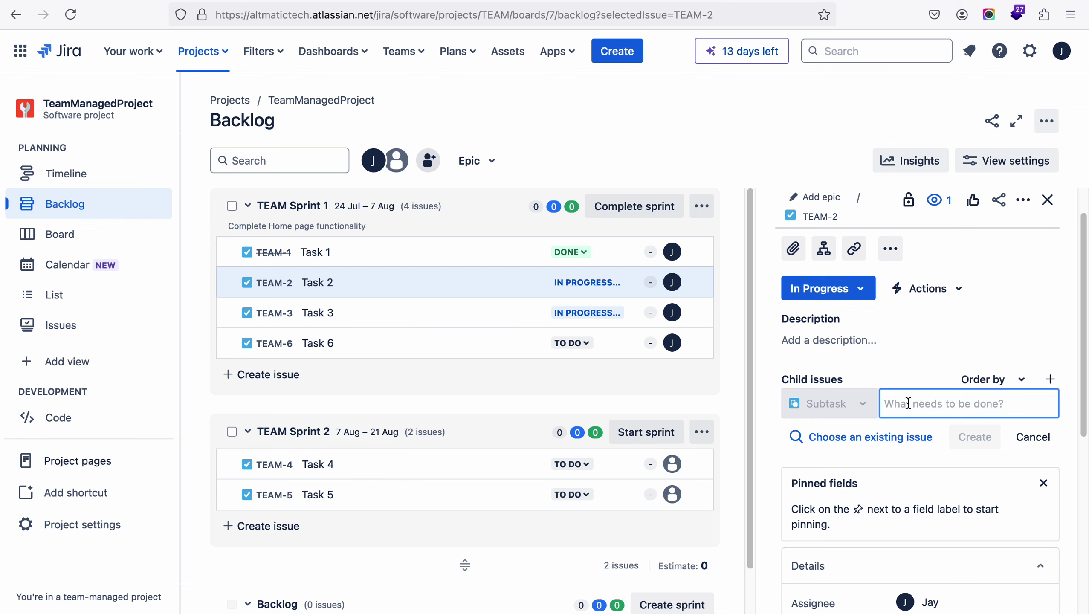
{"action": "type", "text": "Sub Task"}
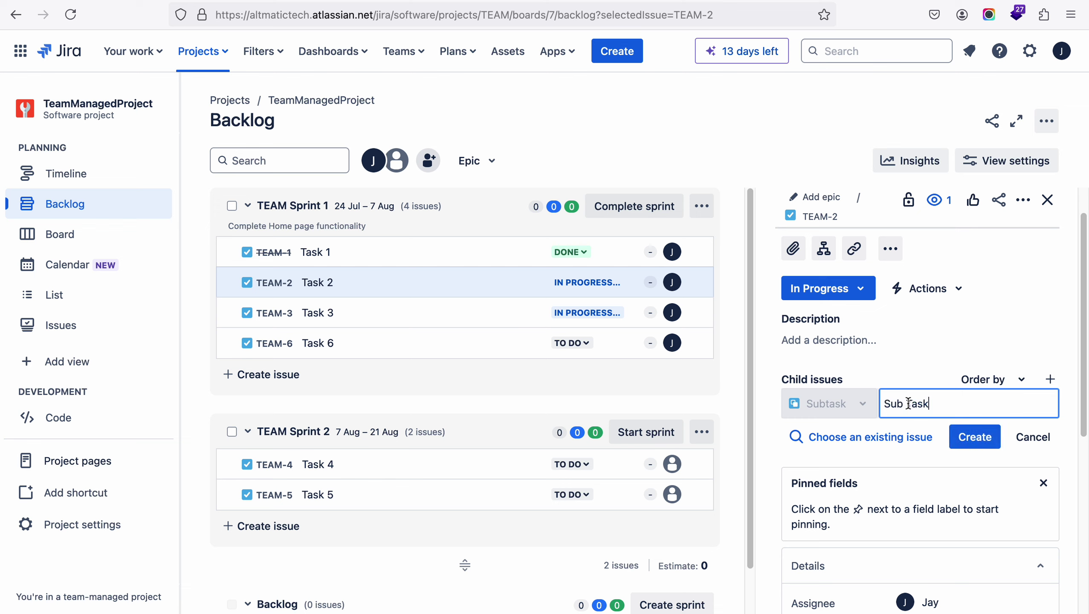
{"action": "type", "text": " 1 of Task 1"}
{"action": "key", "text": "Return"}
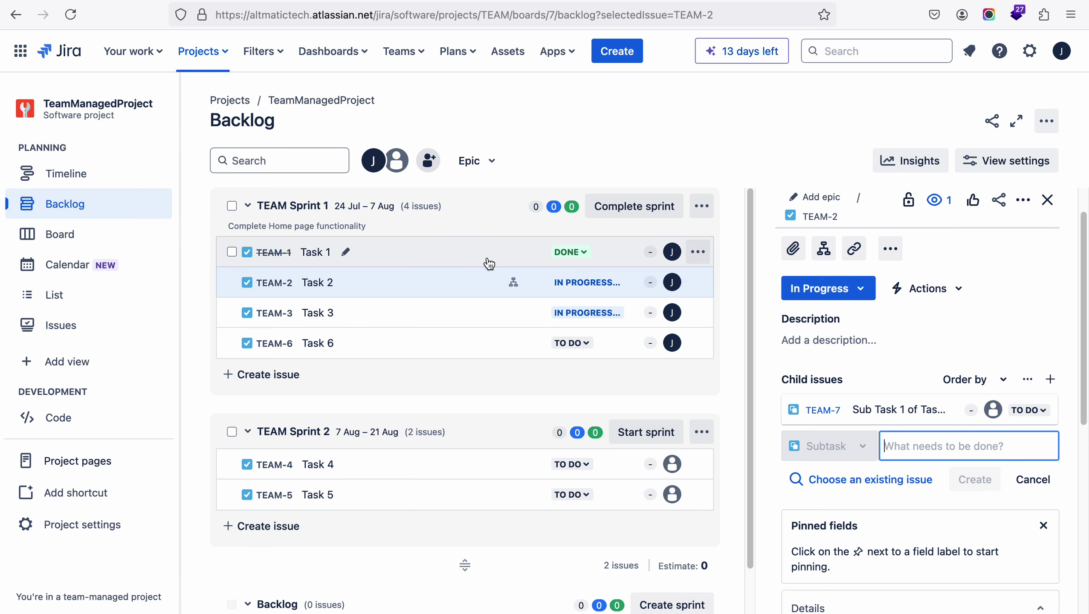
{"action": "mouse_move", "coordinate": [518, 285]}
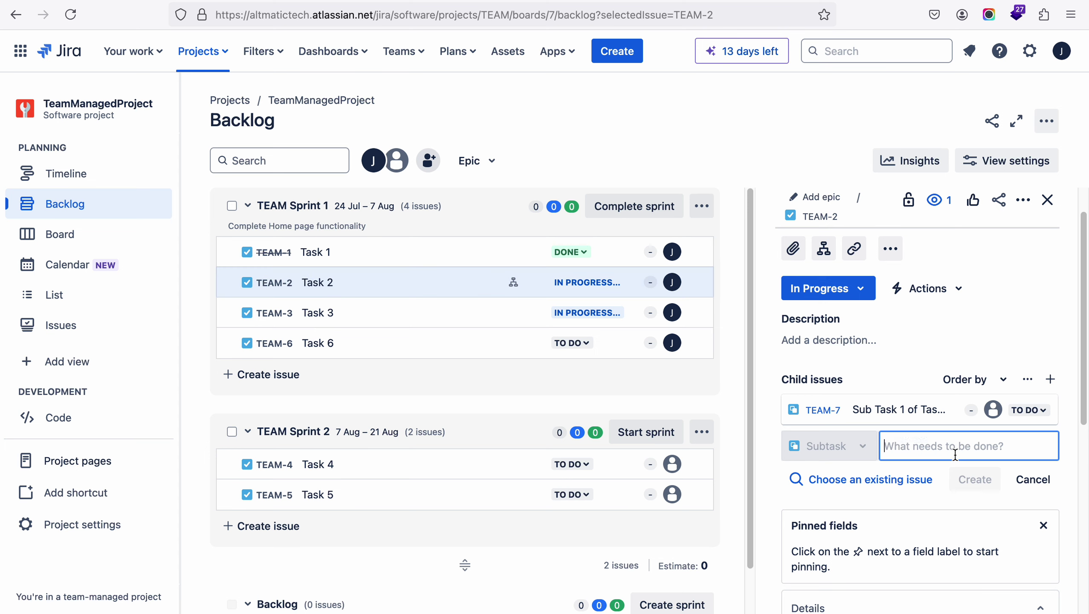
{"action": "type", "text": "Sub Task 2"}
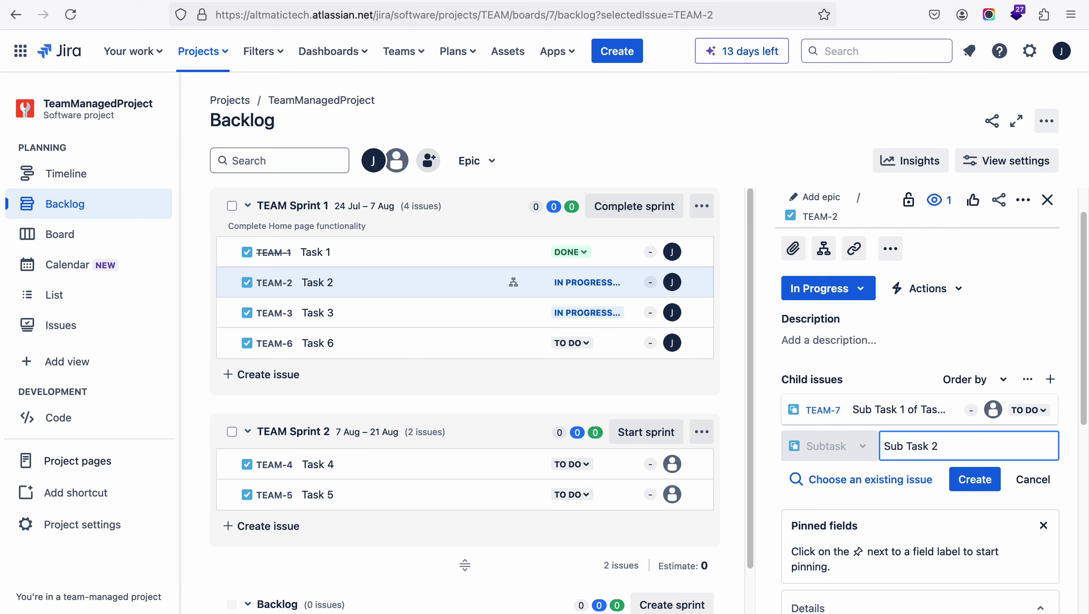
{"action": "type", "text": " on Task 1"}
{"action": "key", "text": "Return"}
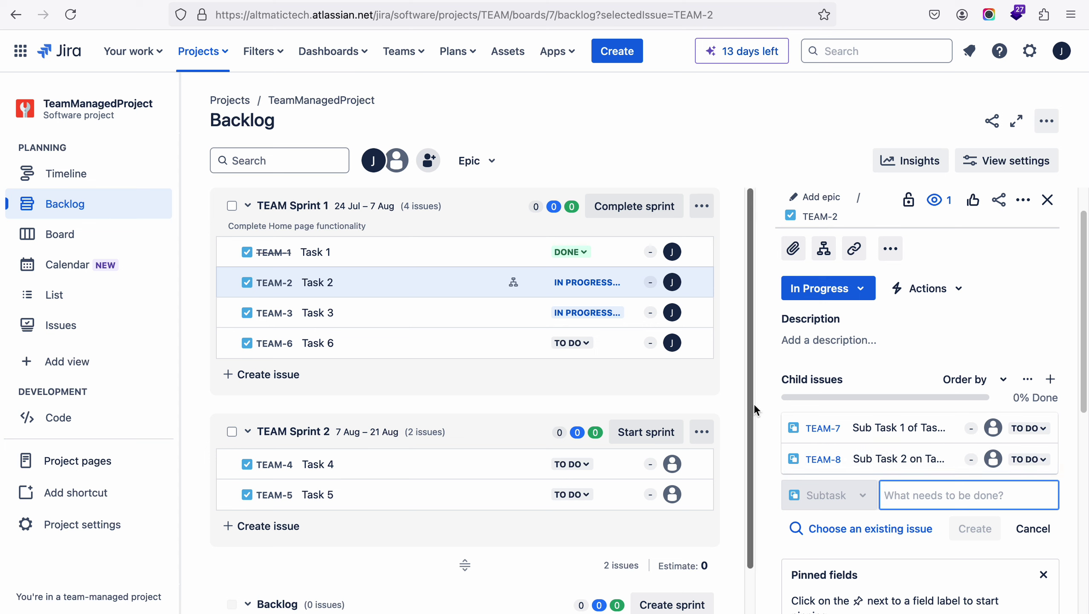
{"action": "scroll", "coordinate": [862, 439], "scroll_direction": "down", "scroll_amount": 5}
{"action": "scroll", "coordinate": [859, 432], "scroll_direction": "up", "scroll_amount": 5}
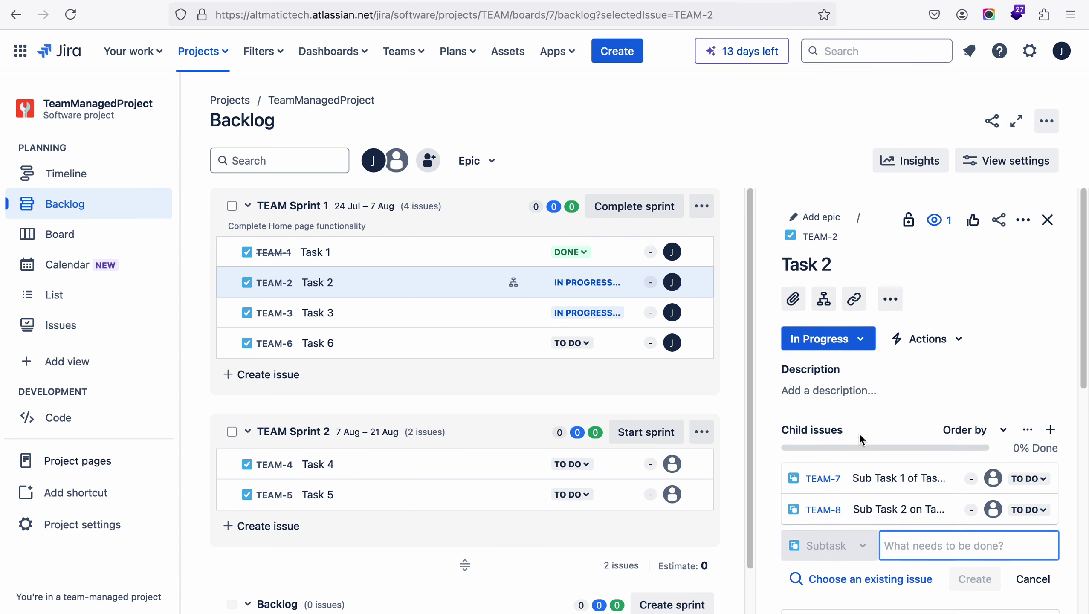
{"action": "left_click", "coordinate": [860, 338]}
{"action": "left_click", "coordinate": [999, 283]}
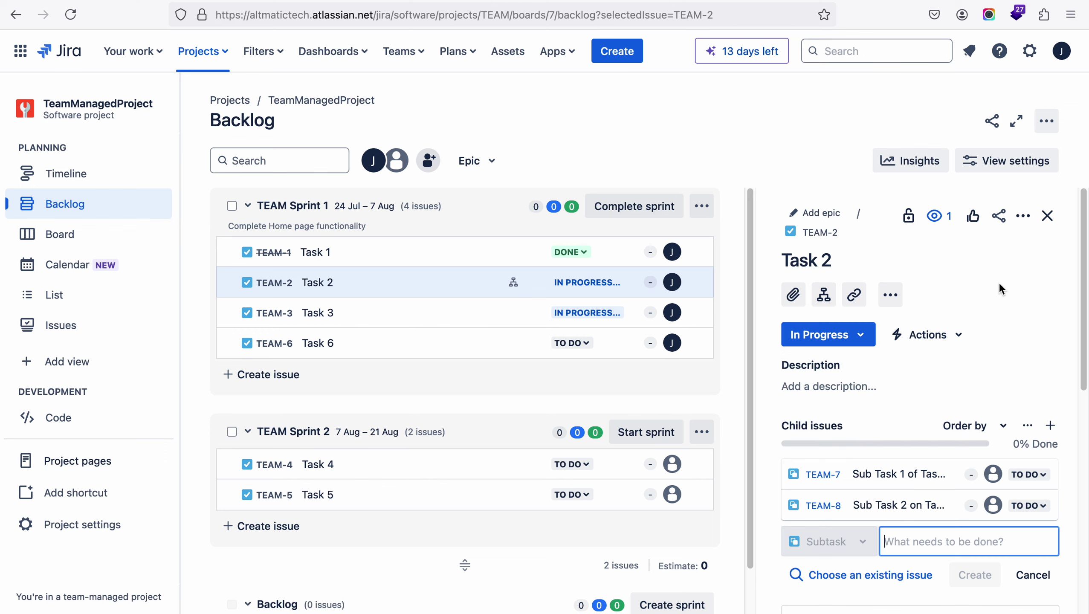
Open the subtask "Sub Task 1 of Task 1", set its status to In Progress and assign it to yourself
{"action": "left_click", "coordinate": [812, 476]}
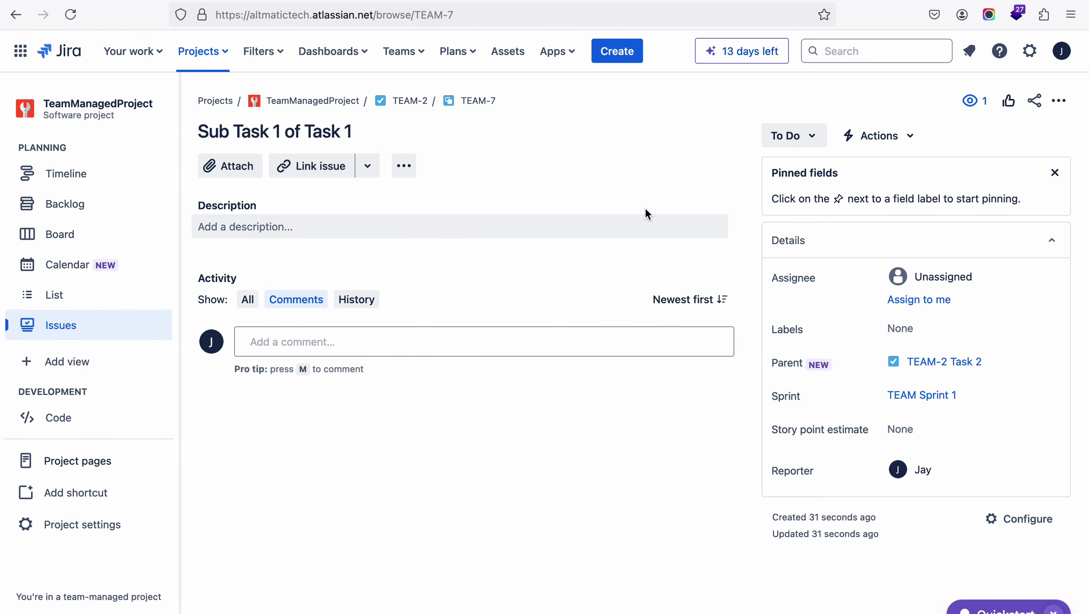
{"action": "left_click", "coordinate": [812, 141]}
{"action": "left_click", "coordinate": [799, 168]}
{"action": "left_click", "coordinate": [919, 301]}
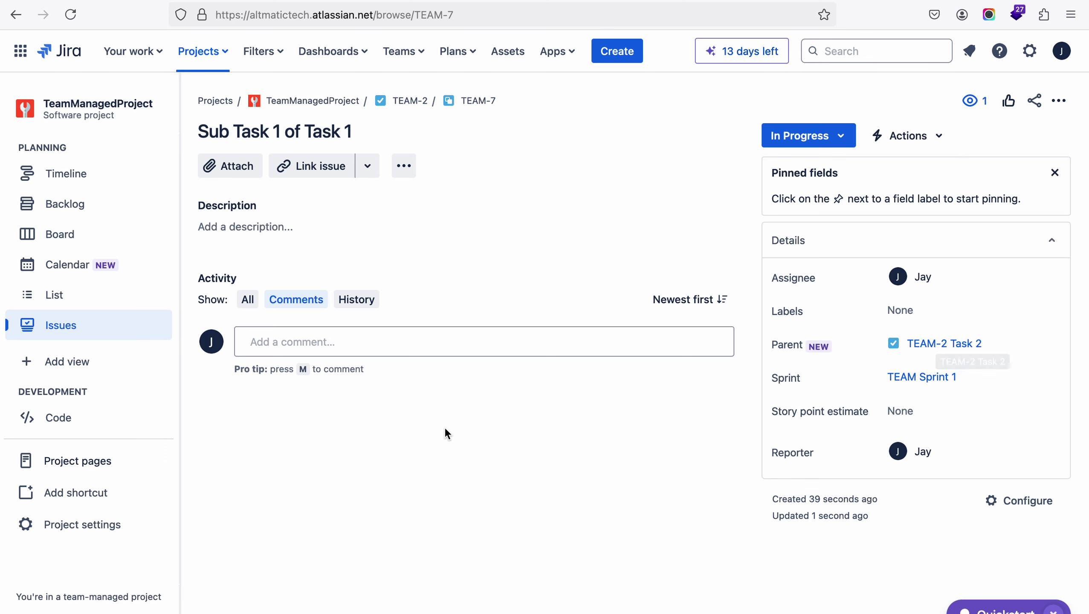
Post a comment on the subtask containing a plain-text @ reference to yourself followed by "How"
{"action": "left_click", "coordinate": [313, 342]}
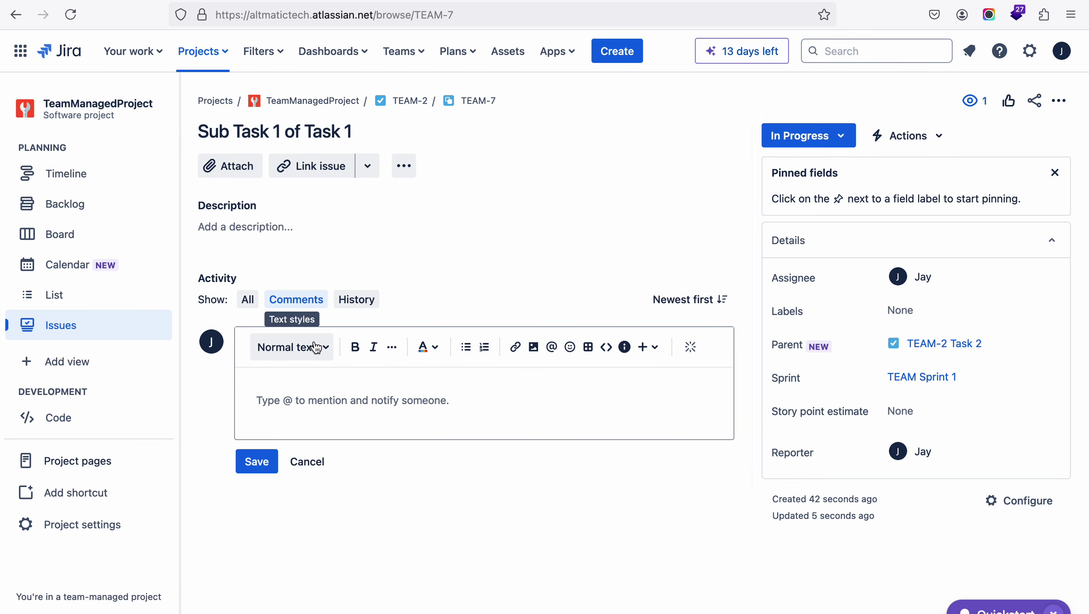
{"action": "type", "text": "@jay"}
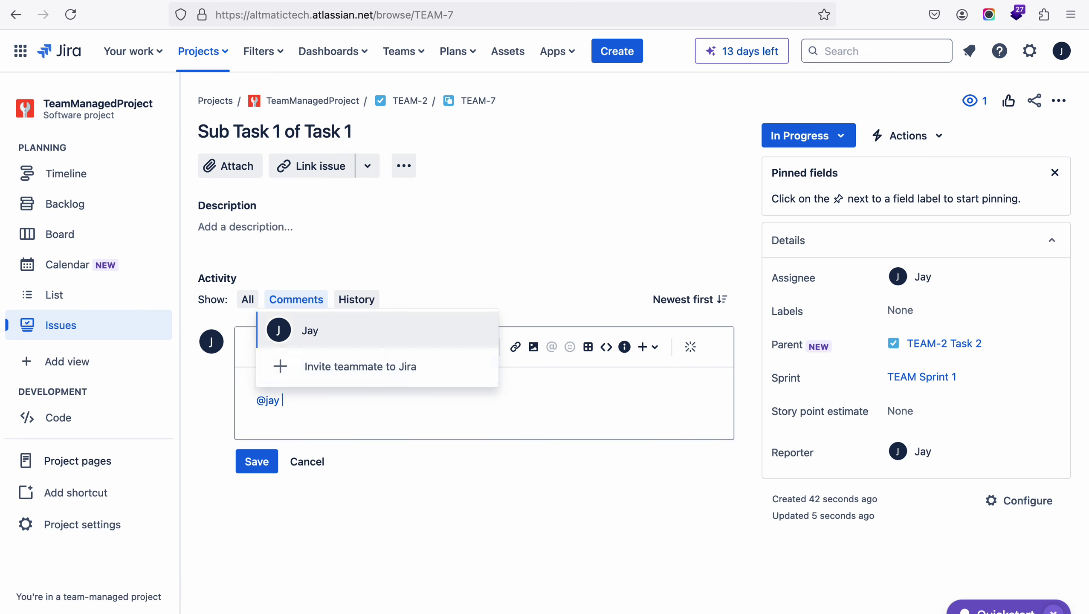
{"action": "type", "text": " How !"}
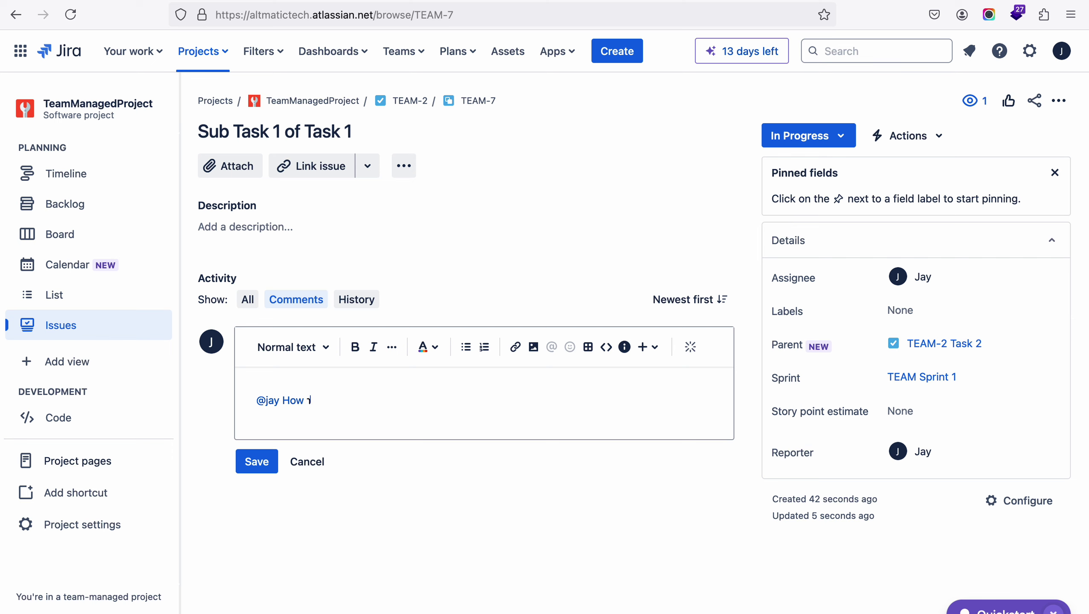
{"action": "left_click", "coordinate": [260, 460]}
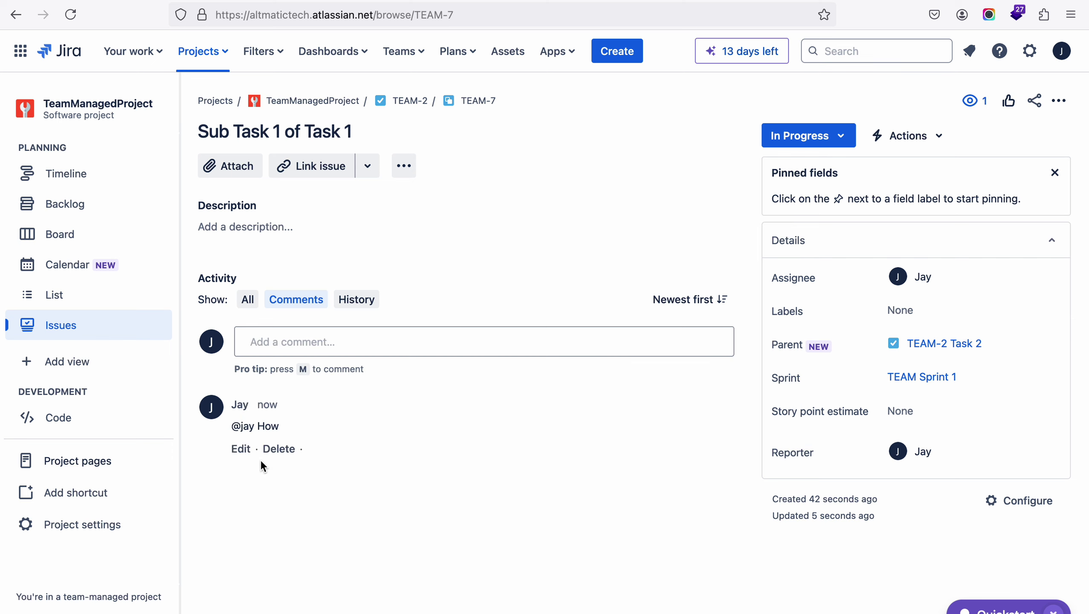
Post a second comment on the subtask reading "How is going" and ending with a linked mention of yourself
{"action": "left_click", "coordinate": [312, 354]}
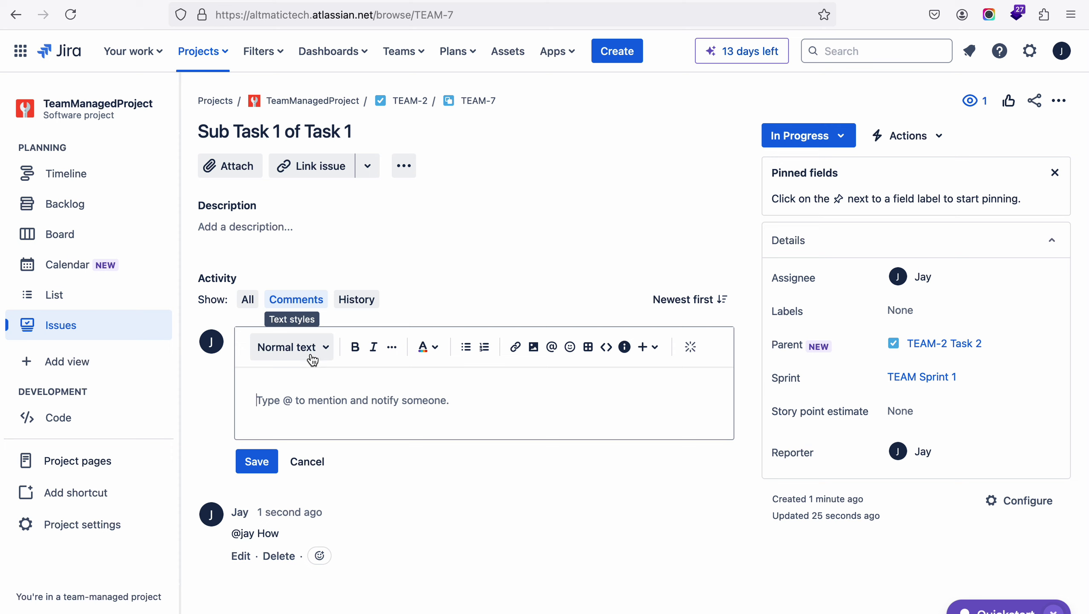
{"action": "type", "text": "How is"}
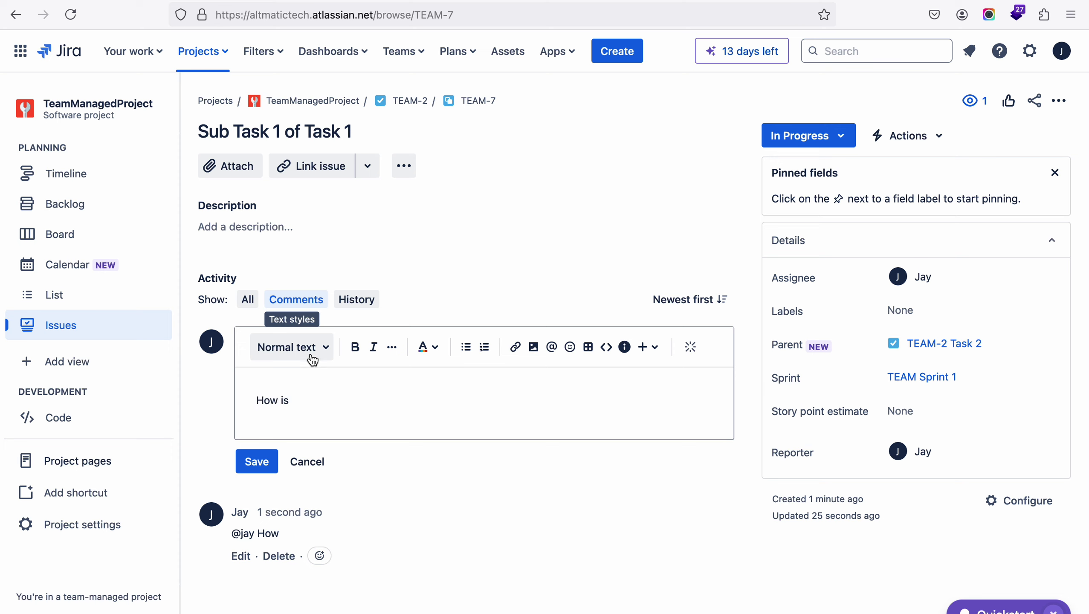
{"action": "type", "text": " going @jay"}
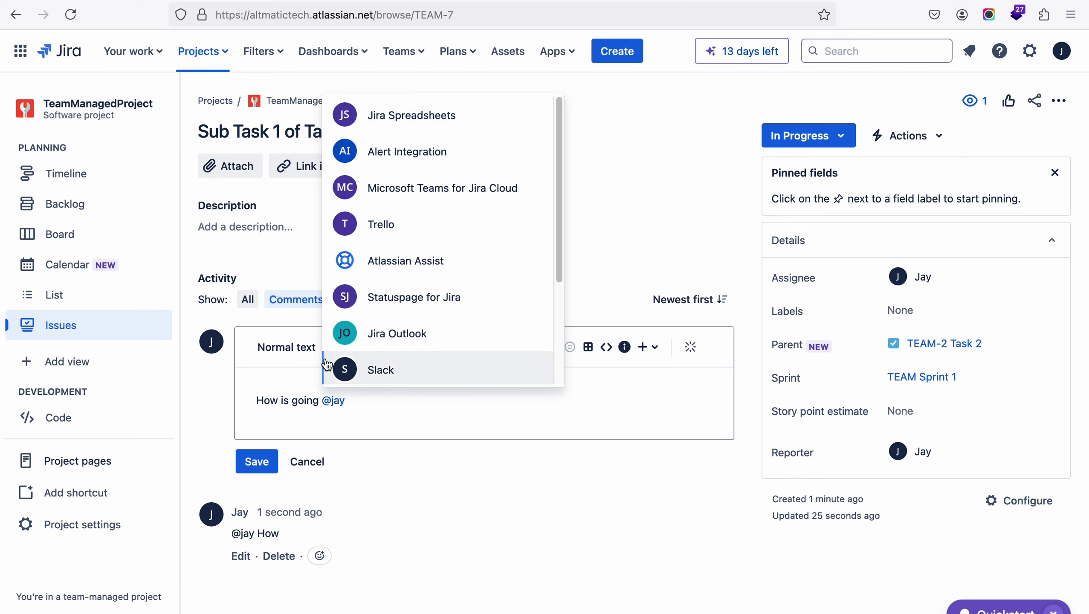
{"action": "left_click", "coordinate": [390, 339]}
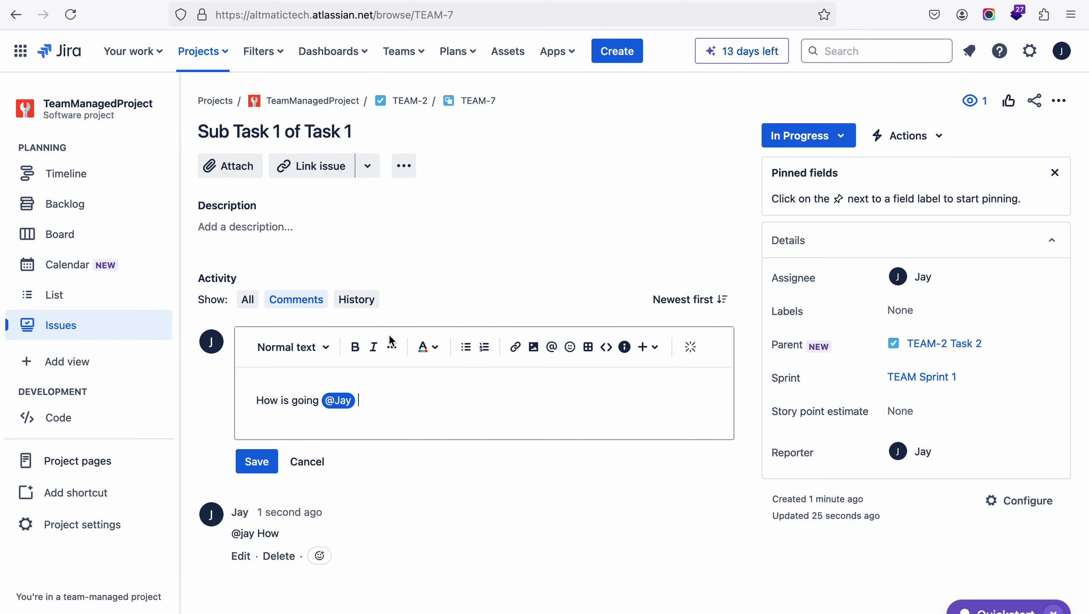
{"action": "left_click", "coordinate": [258, 464]}
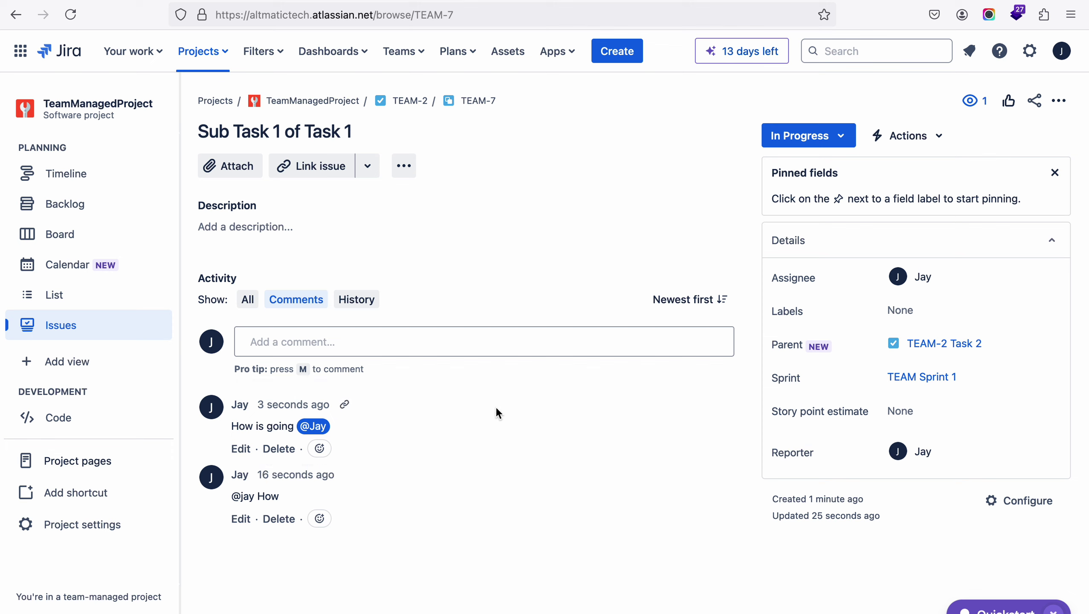
Check the direct notifications, and review the subtask's full activity and change history
{"action": "left_click", "coordinate": [970, 51]}
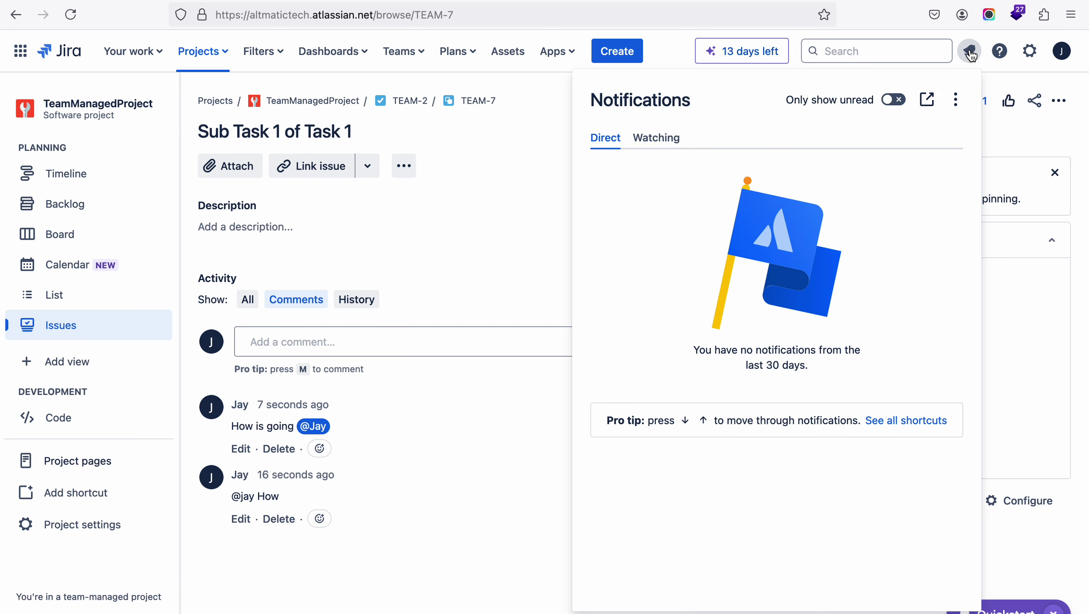
{"action": "left_click", "coordinate": [970, 53]}
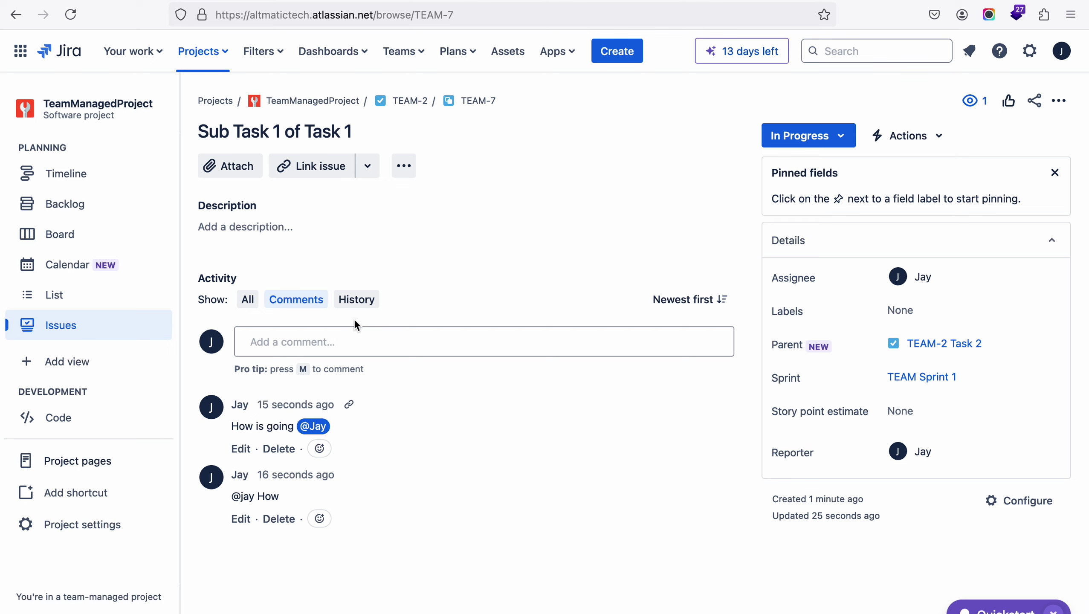
{"action": "left_click", "coordinate": [247, 301]}
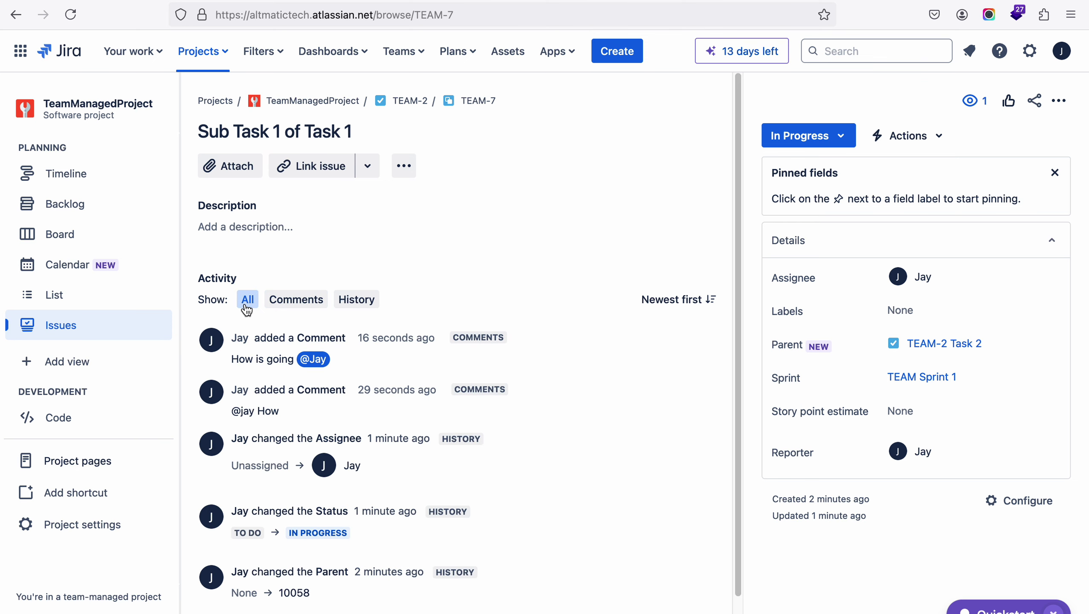
{"action": "left_click", "coordinate": [365, 305]}
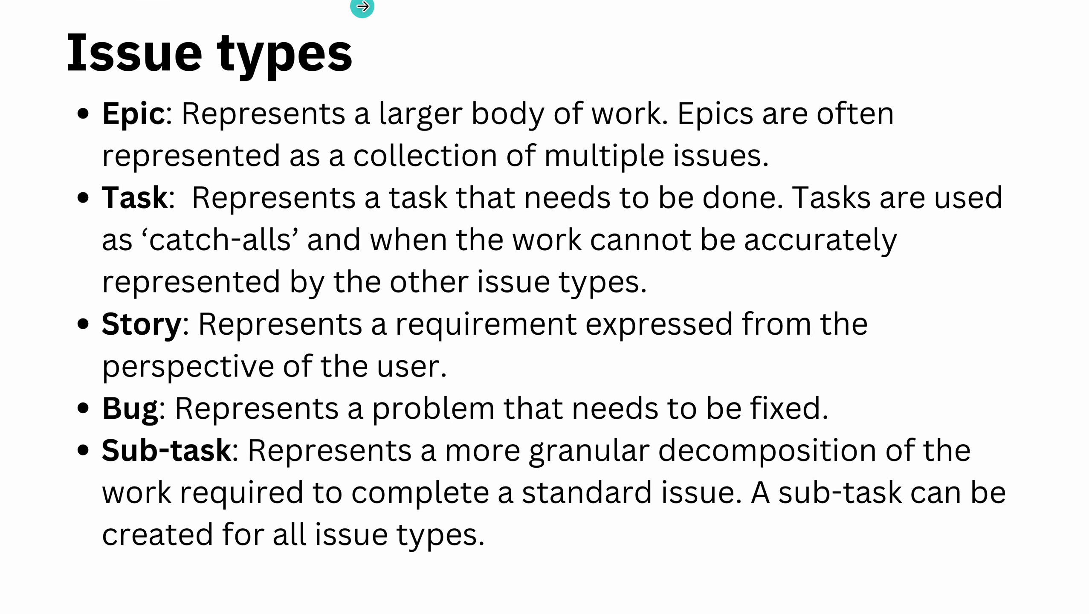
{"action": "left_click", "coordinate": [363, 6]}
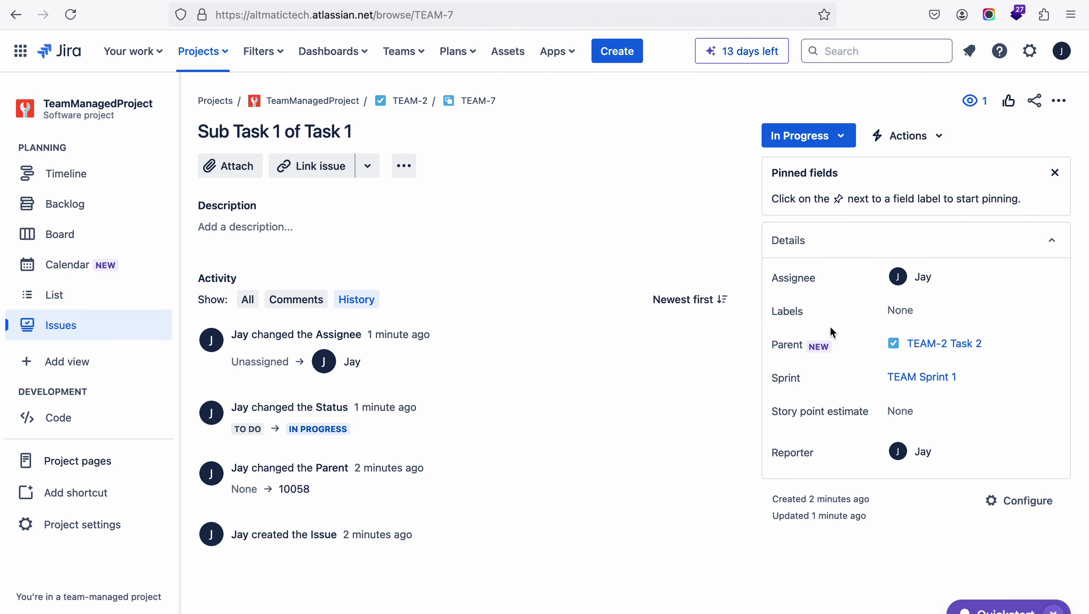
Return to the backlog and attach "Screenshot 2024-07-24 at 11.05.44 AM" to Task 2
{"action": "left_click", "coordinate": [233, 227]}
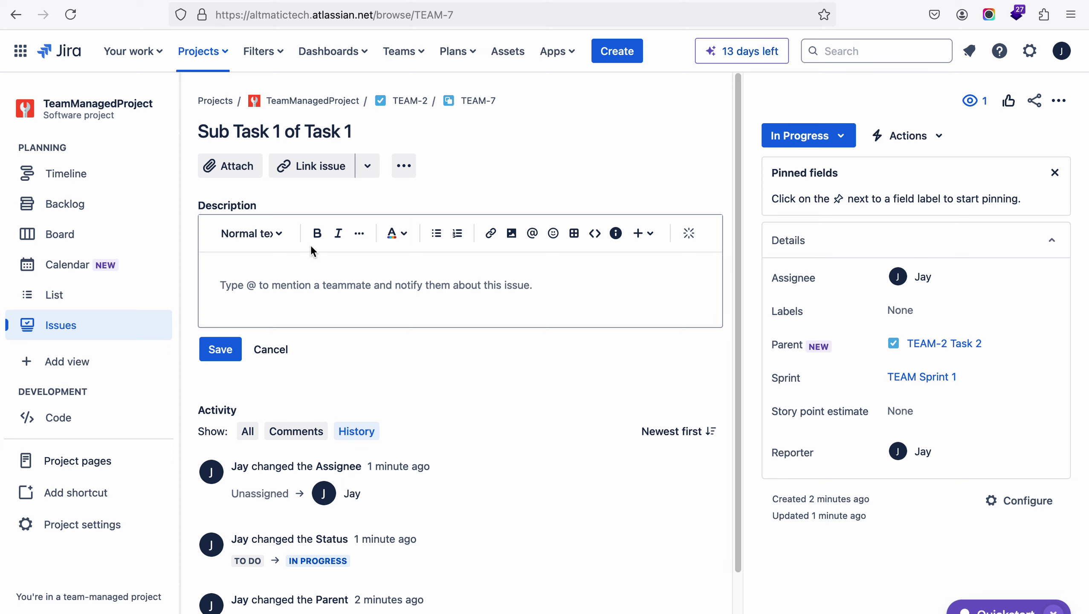
{"action": "left_click", "coordinate": [67, 207]}
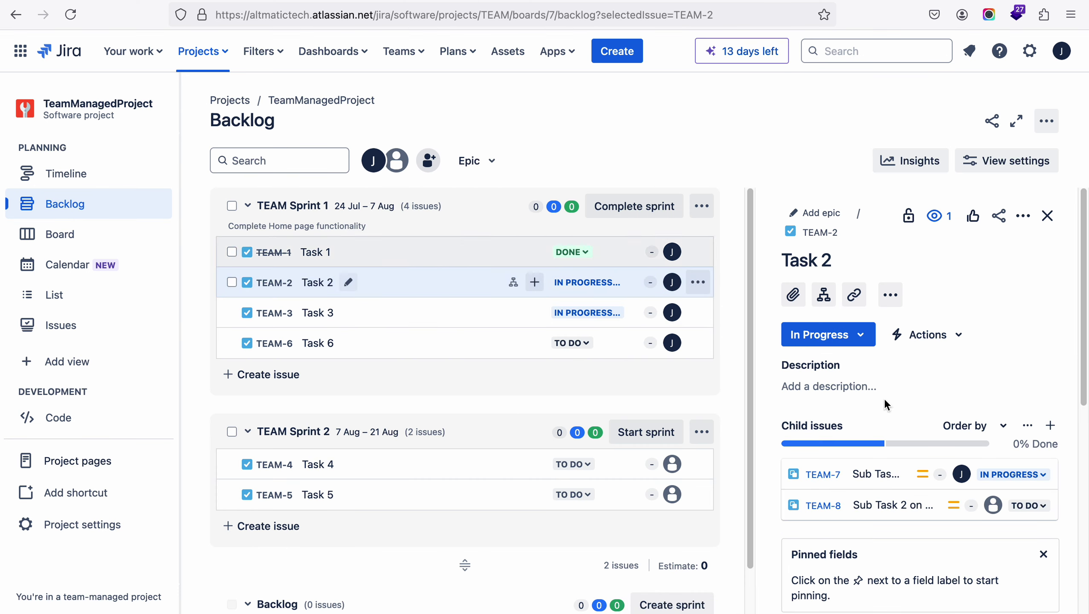
{"action": "left_click", "coordinate": [830, 396]}
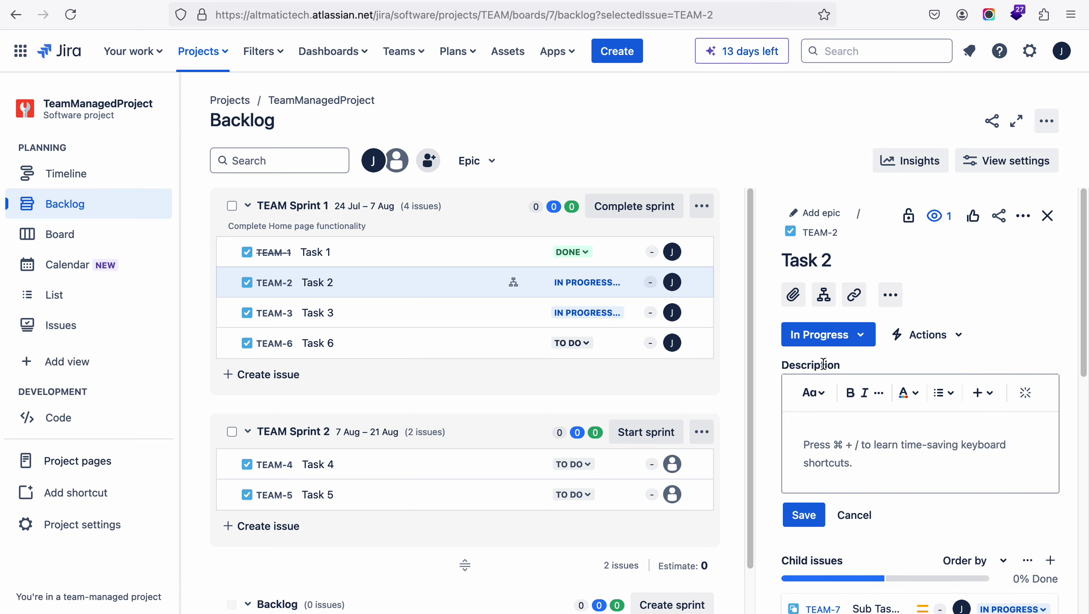
{"action": "left_click", "coordinate": [795, 299]}
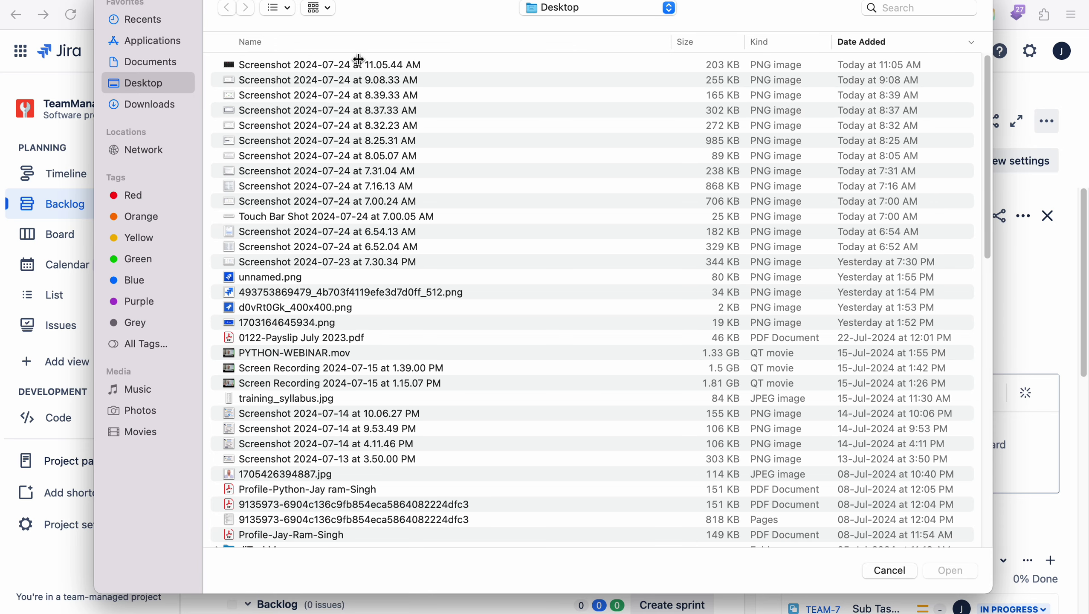
{"action": "double_click", "coordinate": [360, 65]}
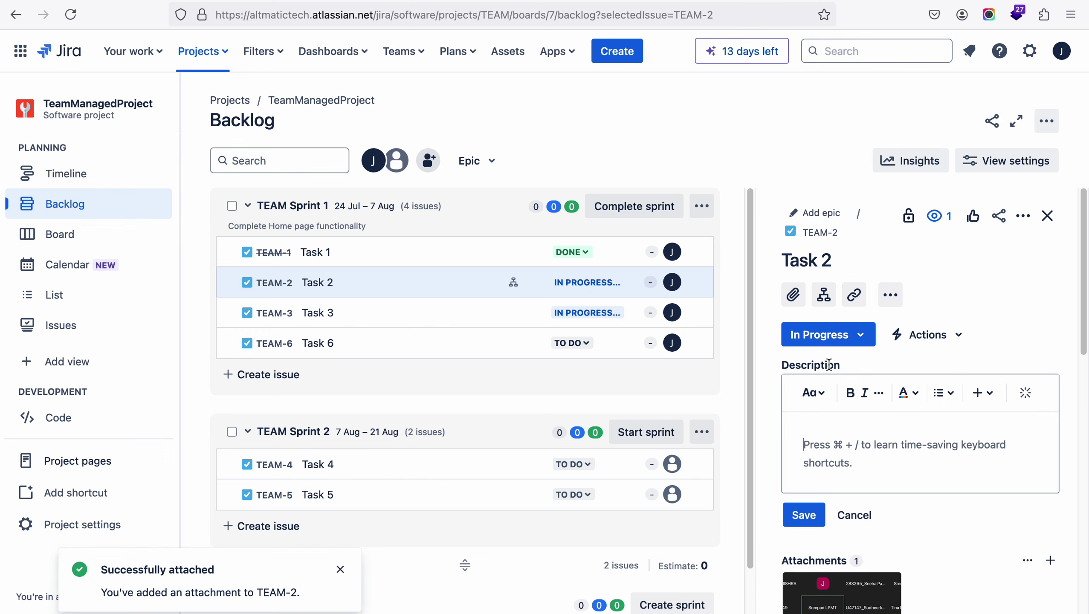
{"action": "left_click", "coordinate": [794, 295]}
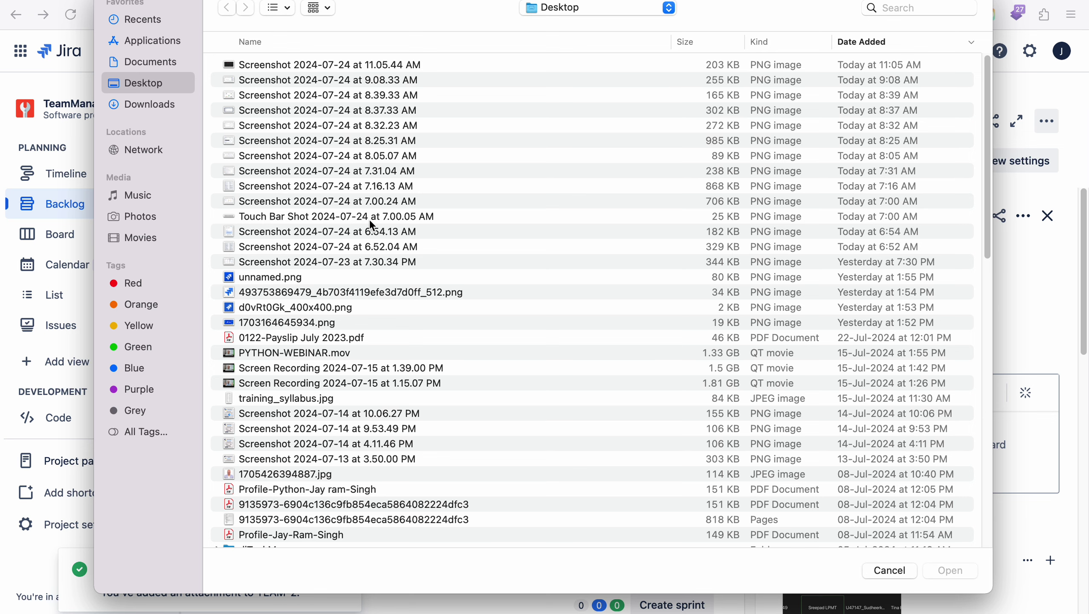
{"action": "left_click", "coordinate": [891, 571]}
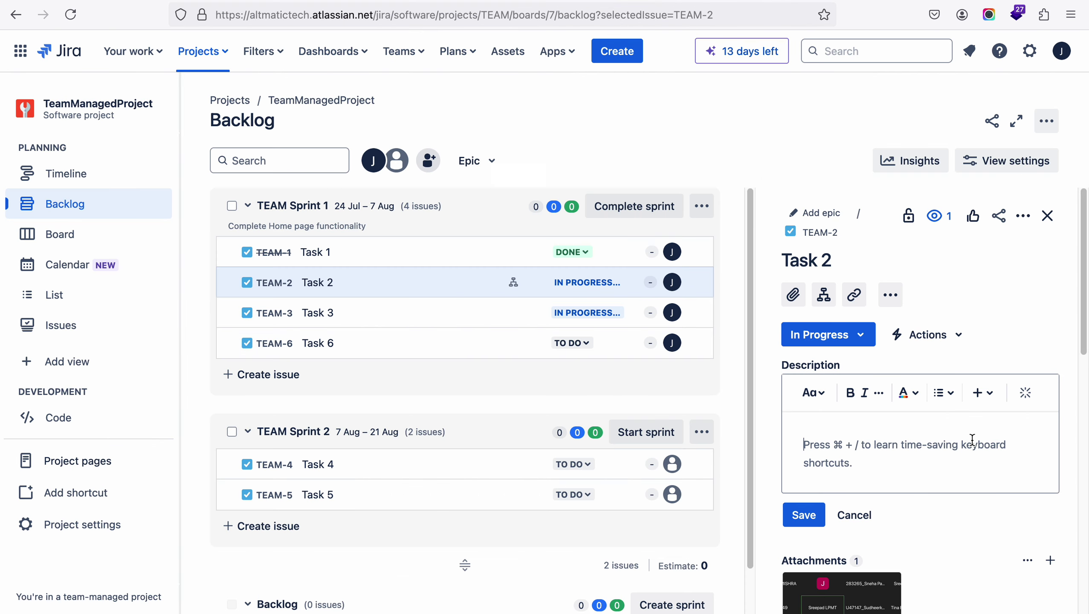
Look through Task 2's detail fields and open the field configuration of its issue type
{"action": "scroll", "coordinate": [973, 440], "scroll_direction": "down", "scroll_amount": 10}
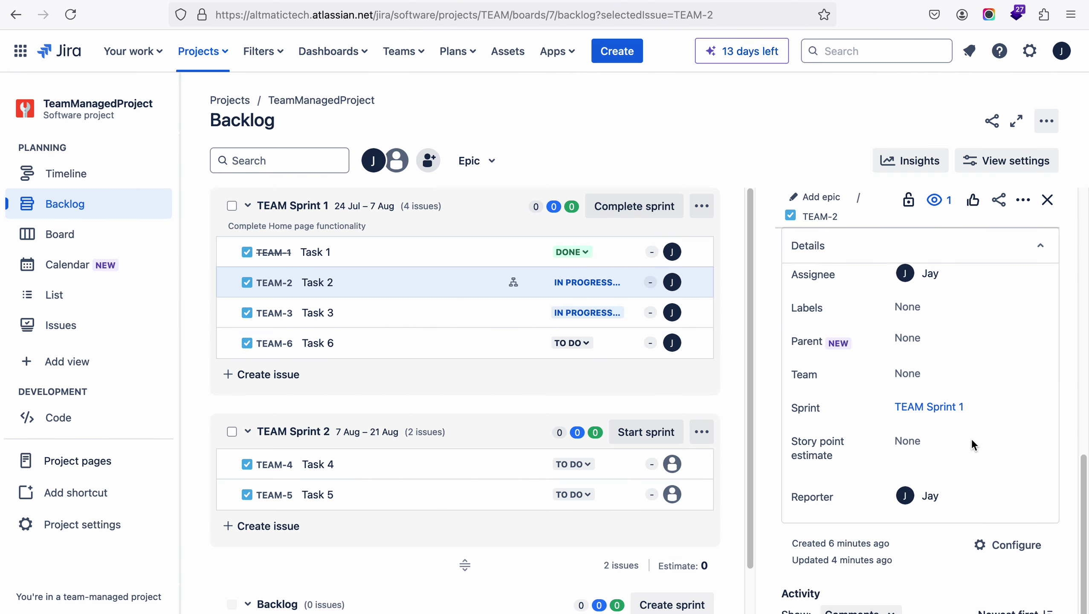
{"action": "scroll", "coordinate": [972, 445], "scroll_direction": "up", "scroll_amount": 10}
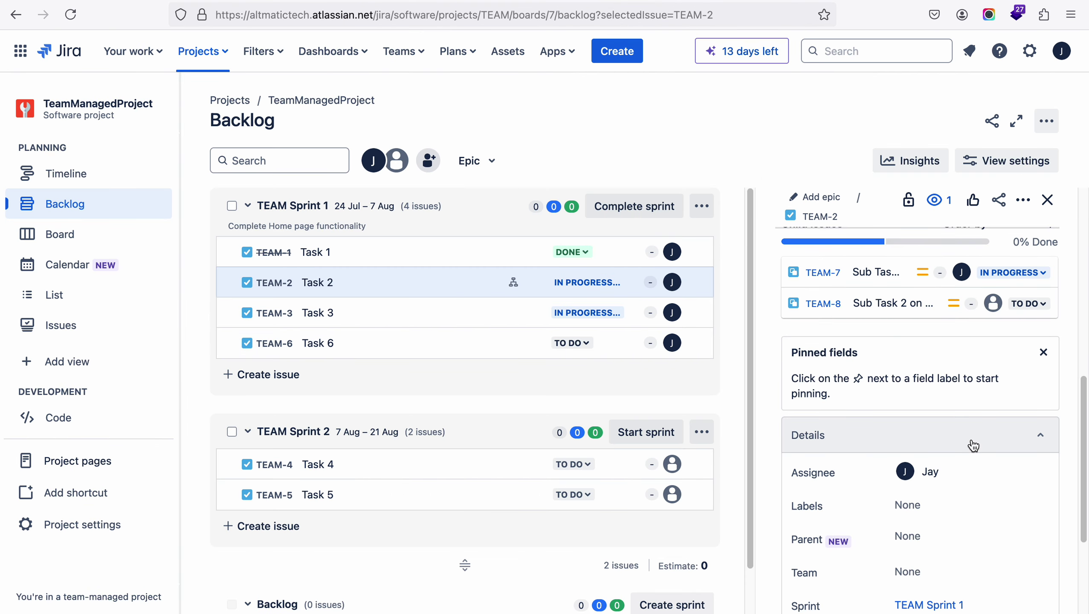
{"action": "scroll", "coordinate": [974, 446], "scroll_direction": "up", "scroll_amount": 5}
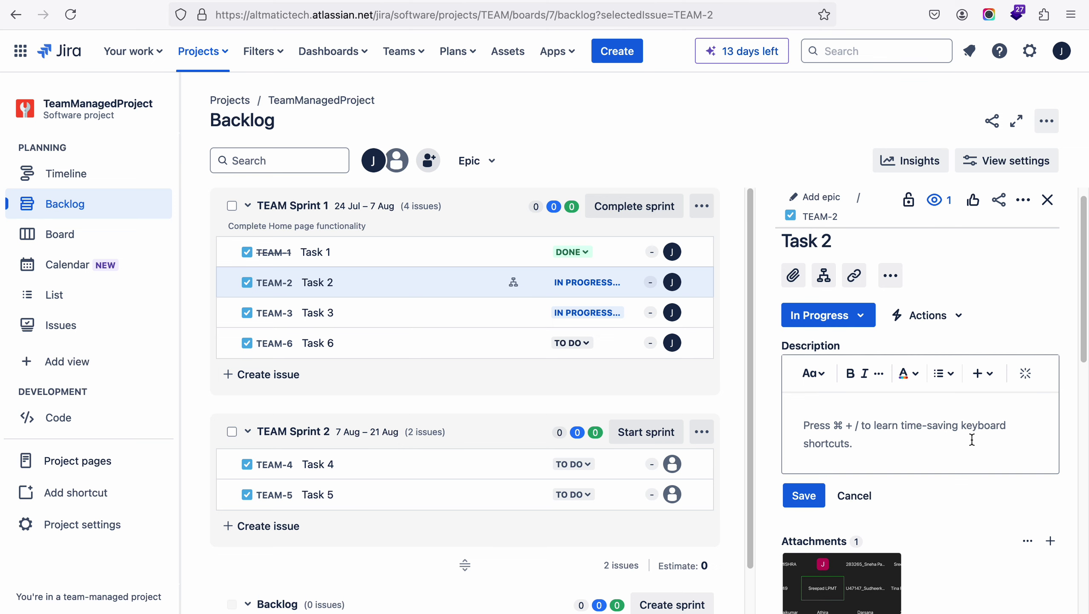
{"action": "scroll", "coordinate": [973, 440], "scroll_direction": "down", "scroll_amount": 10}
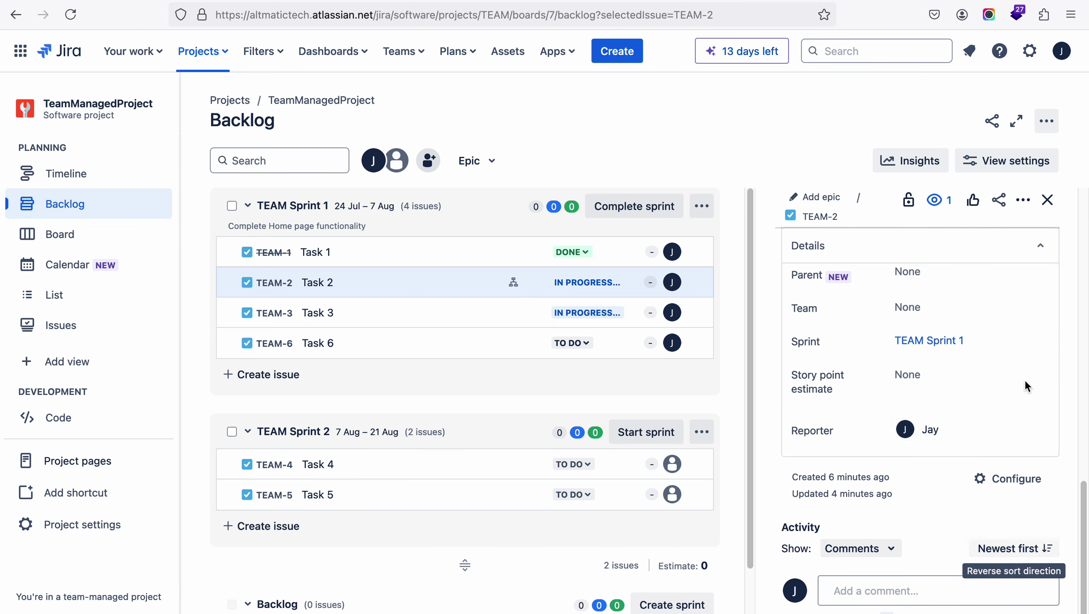
{"action": "scroll", "coordinate": [1030, 358], "scroll_direction": "up", "scroll_amount": 8}
{"action": "scroll", "coordinate": [1029, 358], "scroll_direction": "up", "scroll_amount": 5}
{"action": "left_click", "coordinate": [1024, 220]}
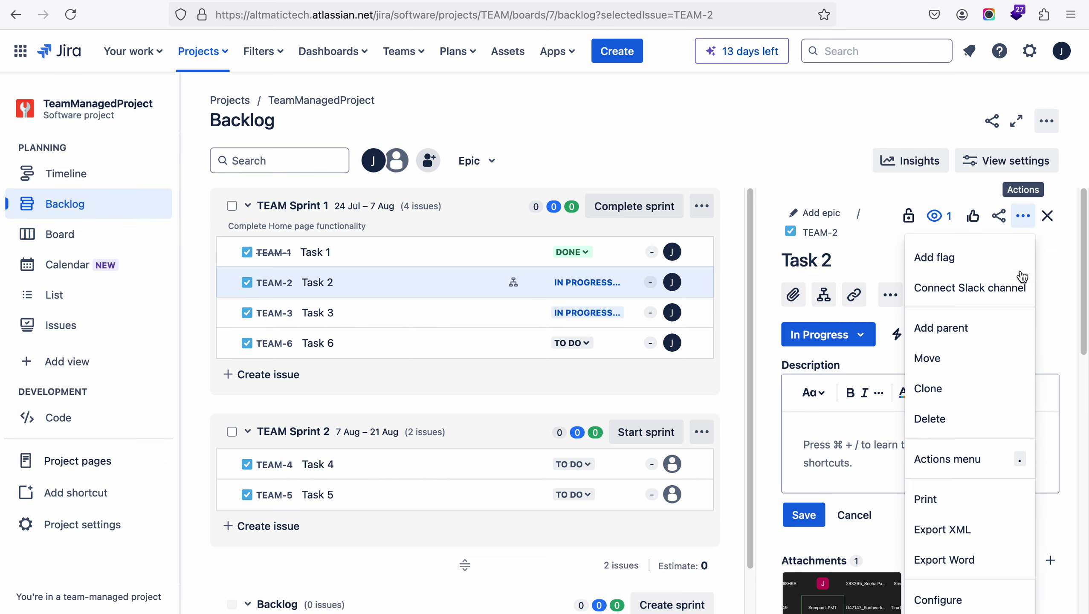
{"action": "left_click", "coordinate": [956, 601]}
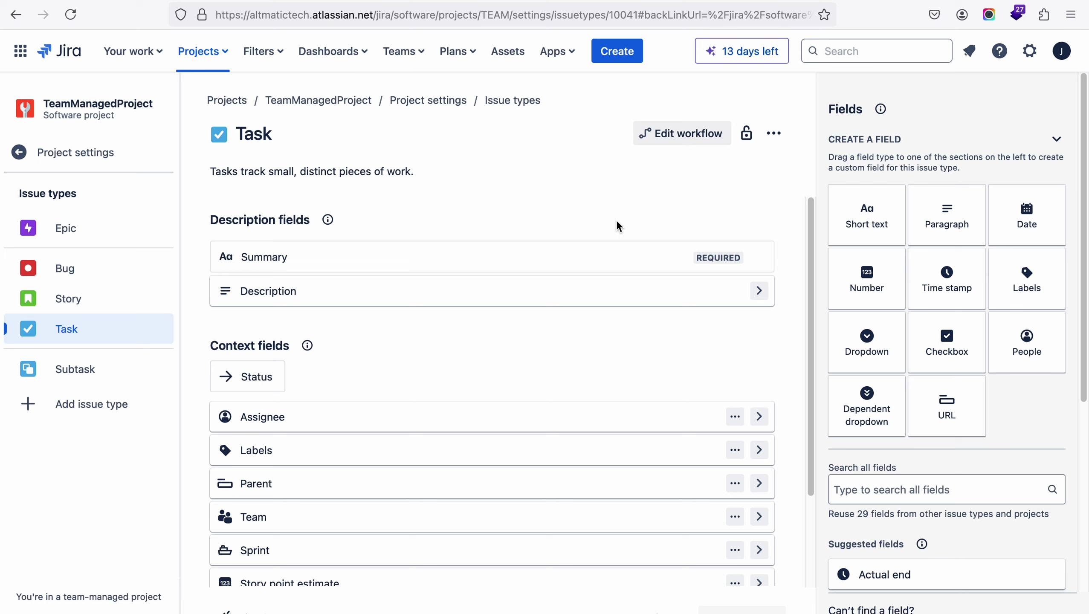
Try adding a short text field named "New Field" to the Task issue type's description fields, and leave the page without saving
{"action": "left_click", "coordinate": [873, 223]}
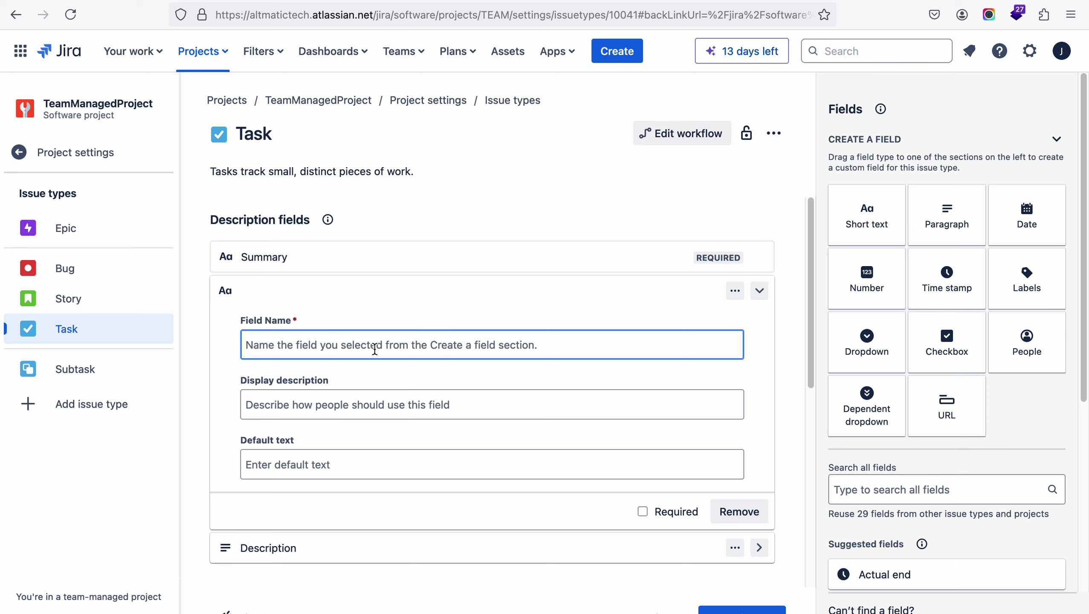
{"action": "type", "text": "New zfirld"}
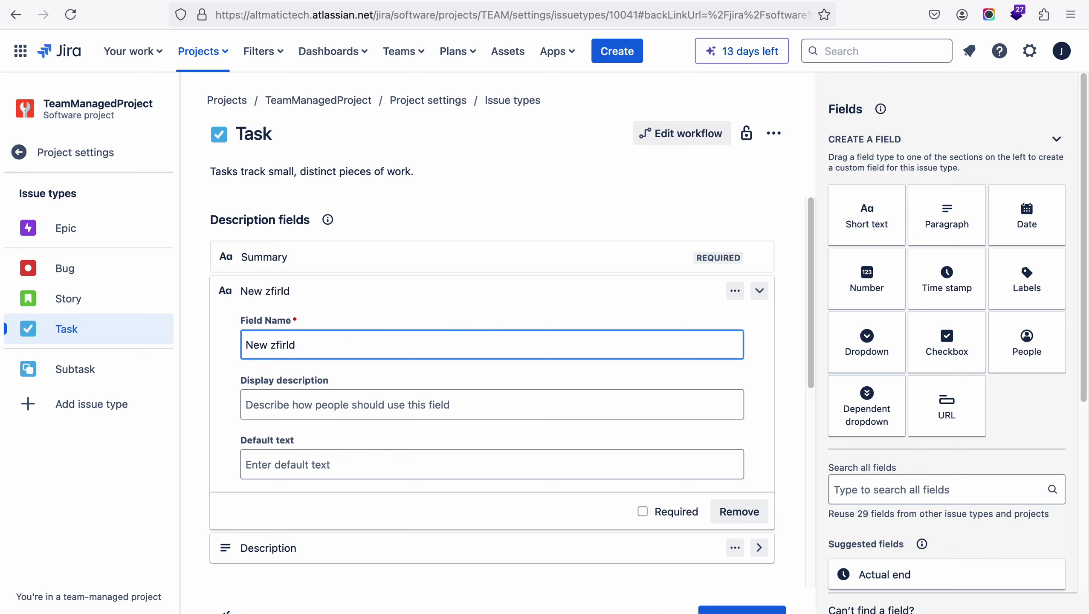
{"action": "key", "text": "BackSpace"}
{"action": "key", "text": "BackSpace"}
{"action": "key", "text": "Return"}
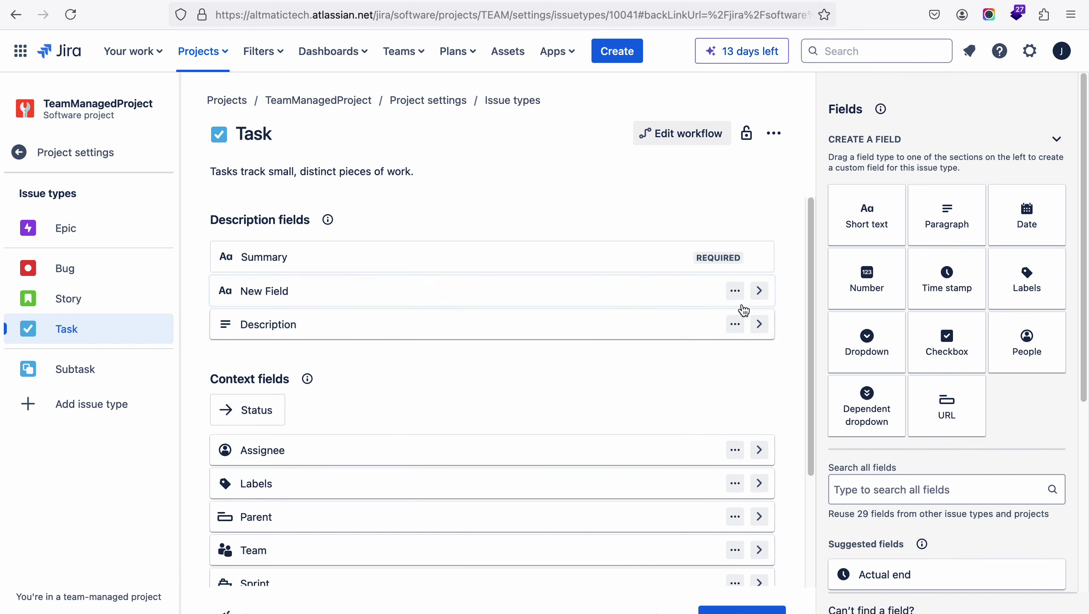
{"action": "left_click", "coordinate": [65, 156]}
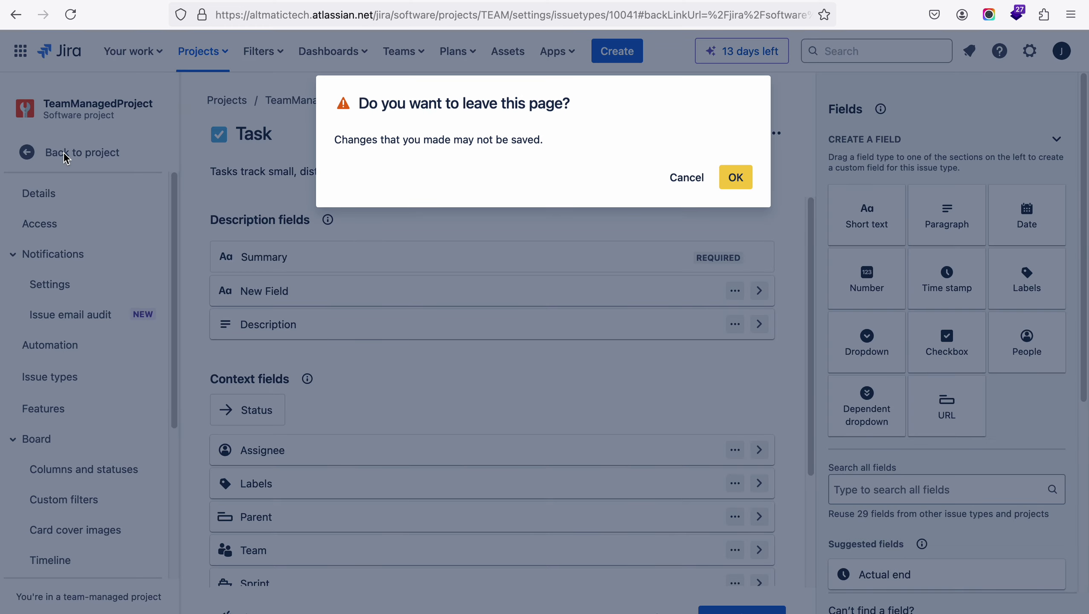
{"action": "left_click", "coordinate": [732, 178]}
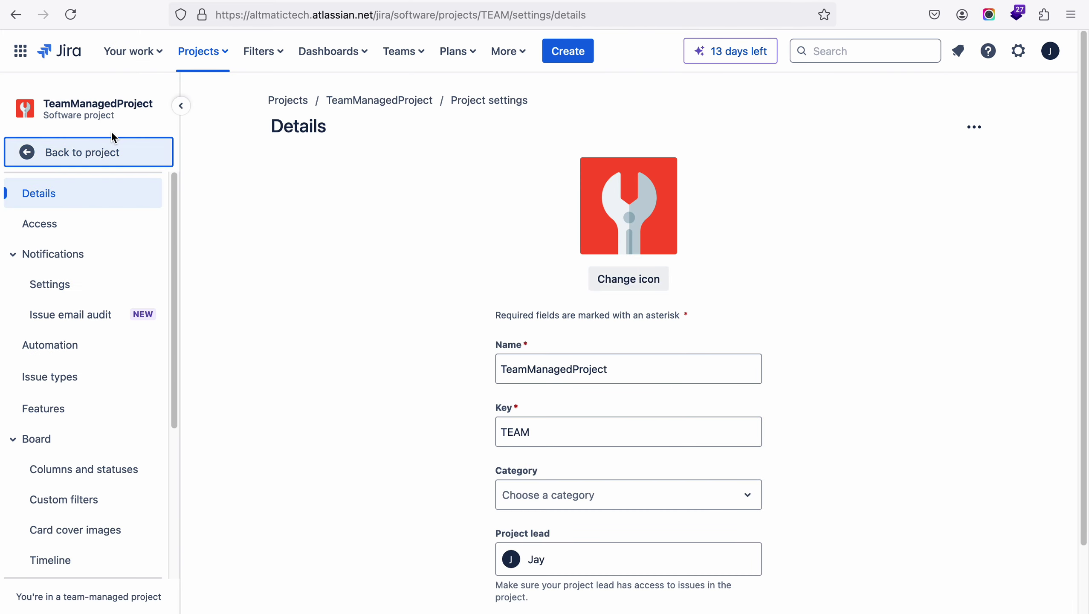
Return to the TeamManagedProject board and open Task 6 from the To Do column to view its details
{"action": "left_click", "coordinate": [203, 52]}
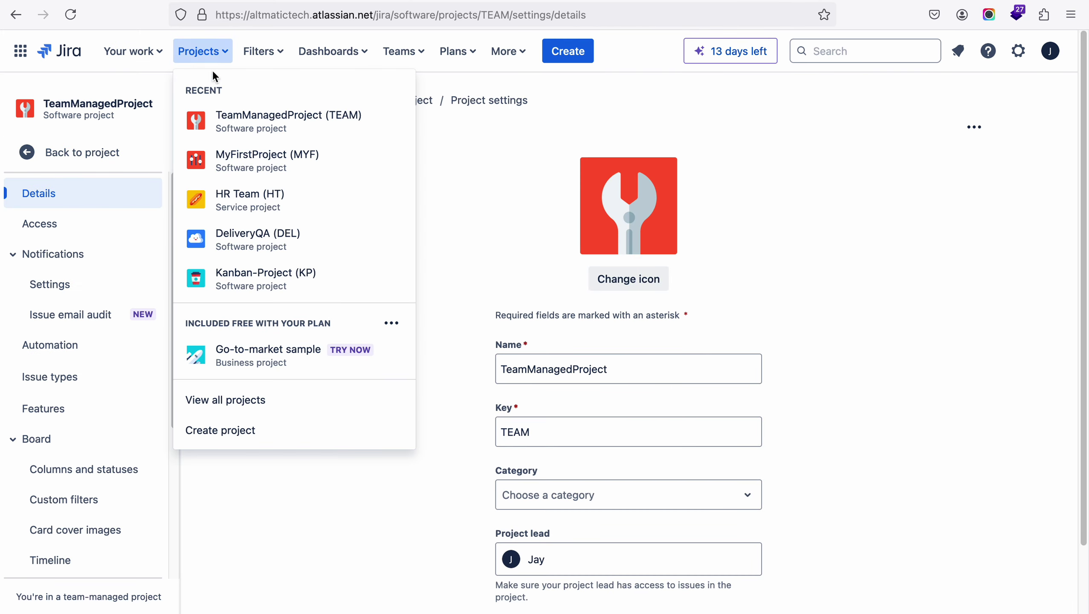
{"action": "left_click", "coordinate": [237, 118]}
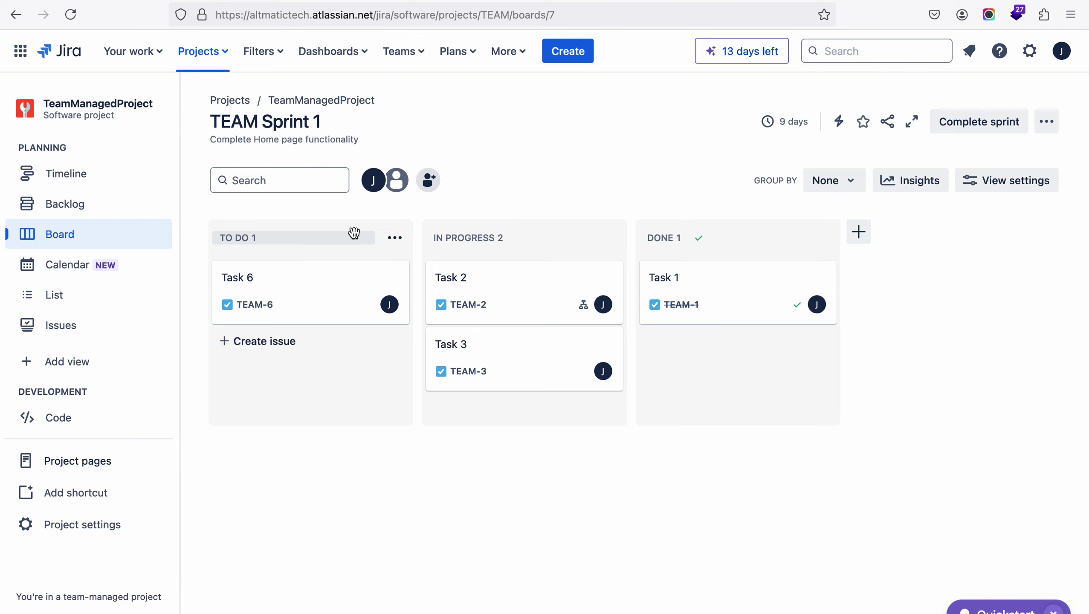
{"action": "left_click", "coordinate": [235, 283]}
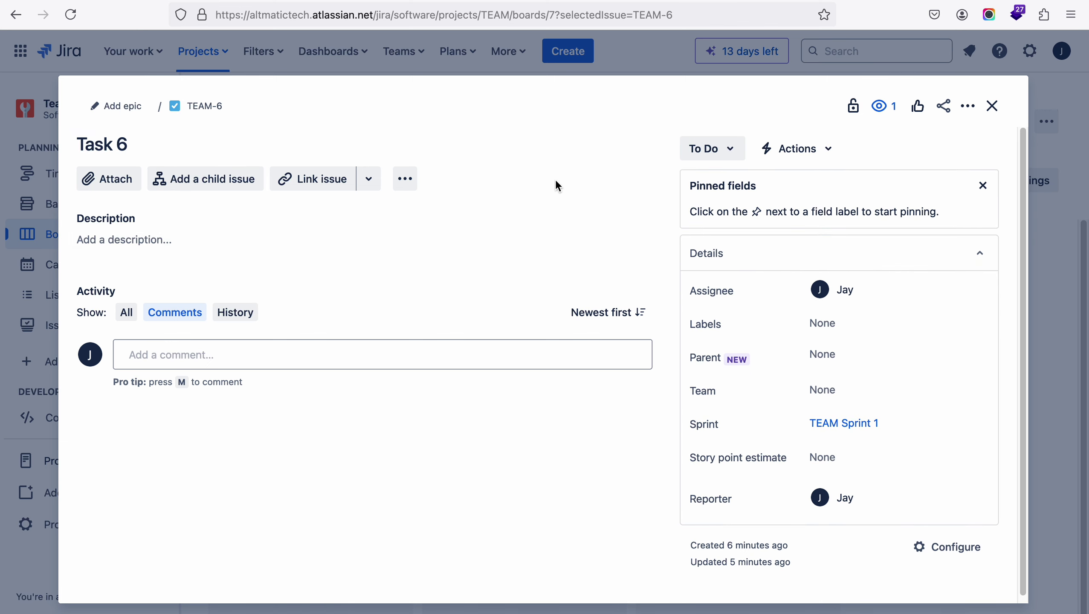
Close Task 6, open Task 2 from the board, and link it as "is blocked by" XD-1 Home Page Design
{"action": "left_click", "coordinate": [994, 106]}
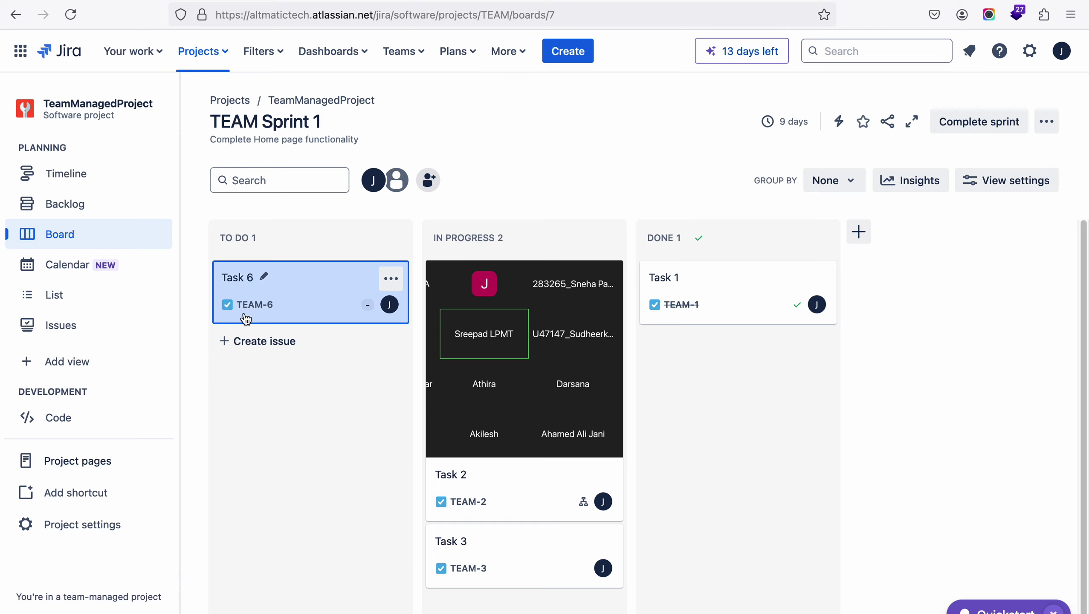
{"action": "left_click", "coordinate": [523, 501]}
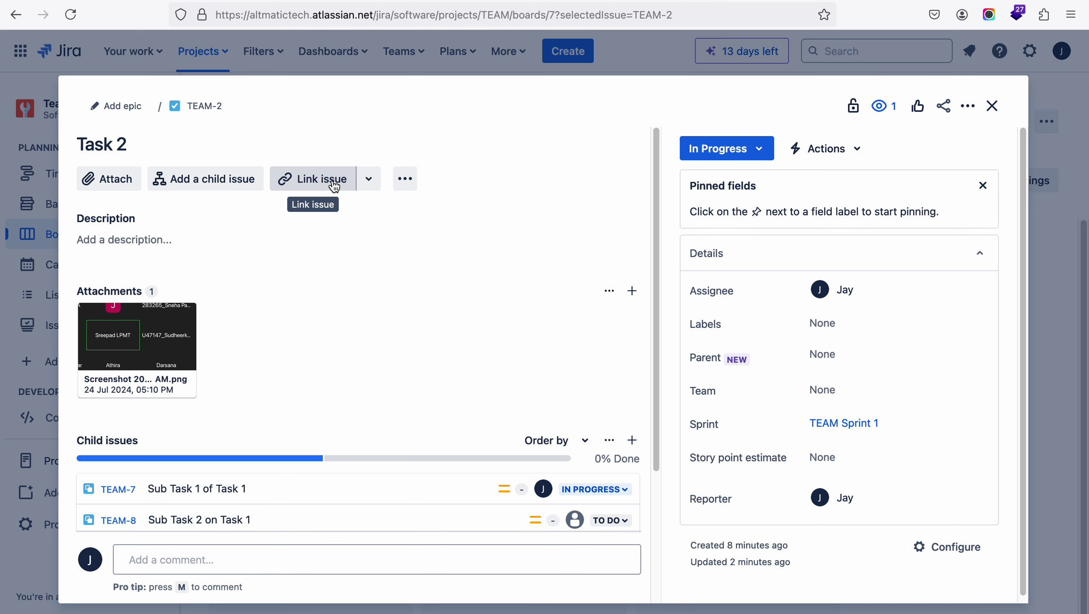
{"action": "left_click", "coordinate": [334, 186]}
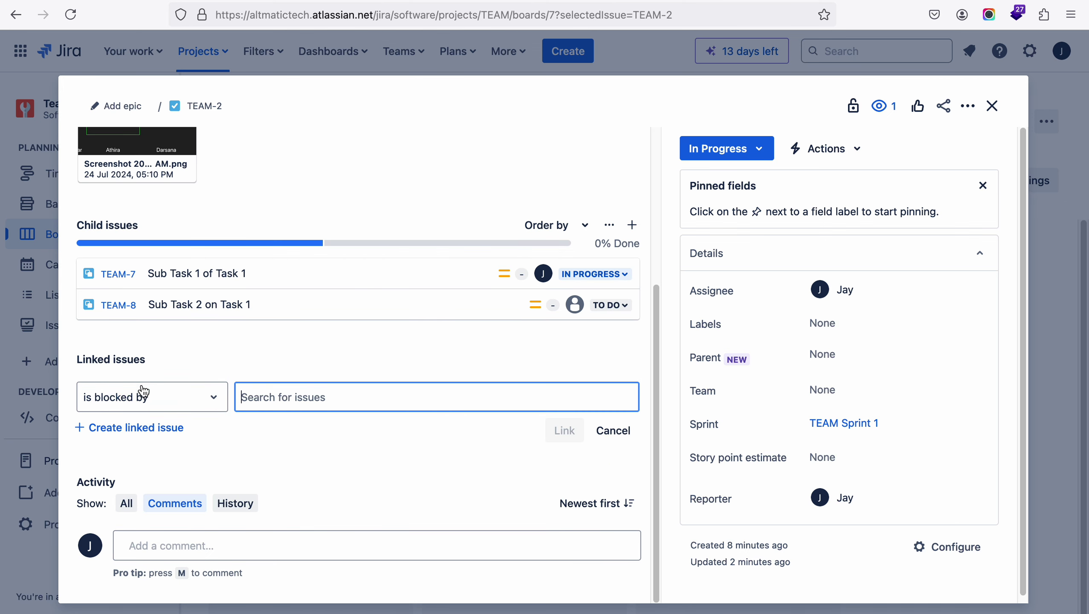
{"action": "left_click", "coordinate": [357, 407]}
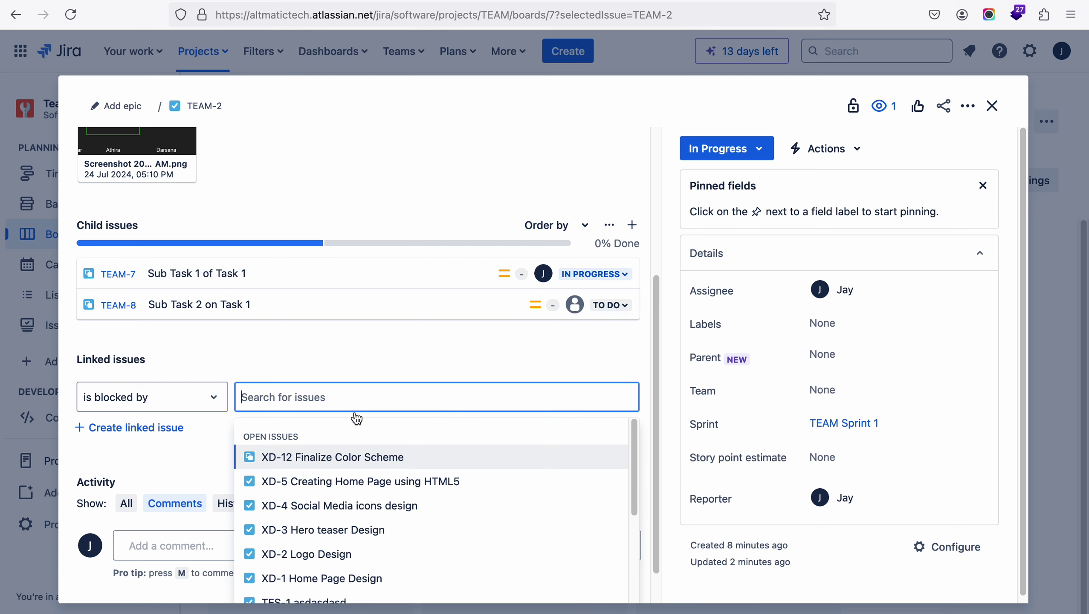
{"action": "left_click", "coordinate": [352, 576]}
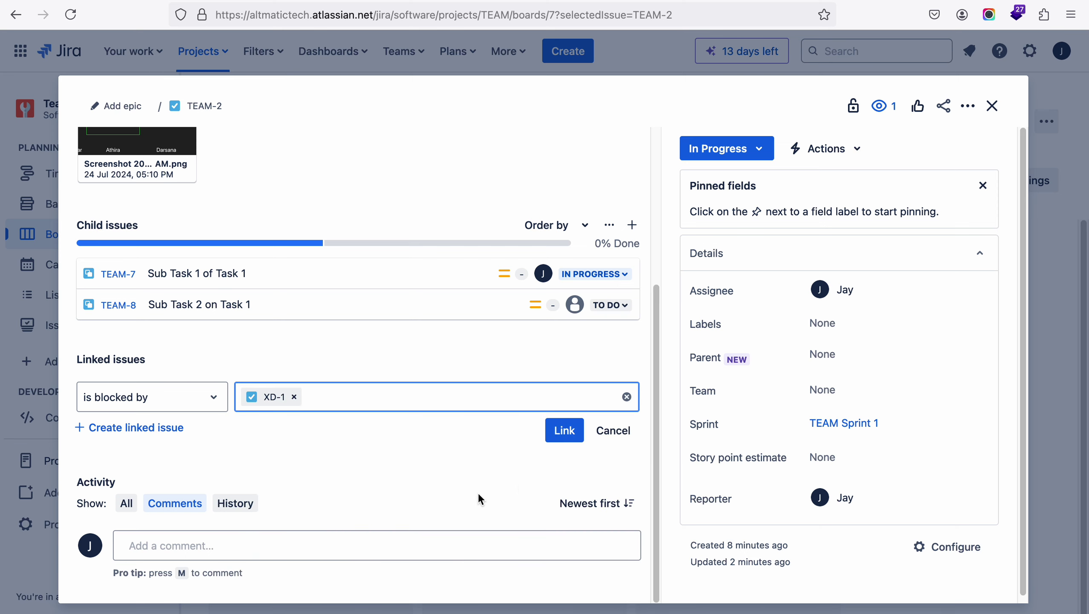
{"action": "left_click", "coordinate": [561, 432]}
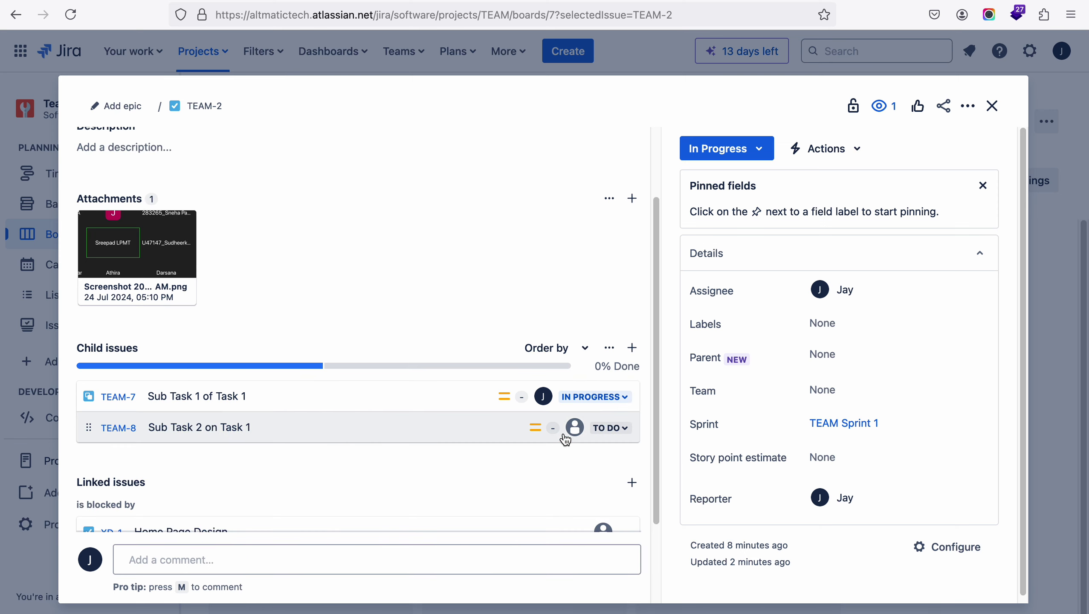